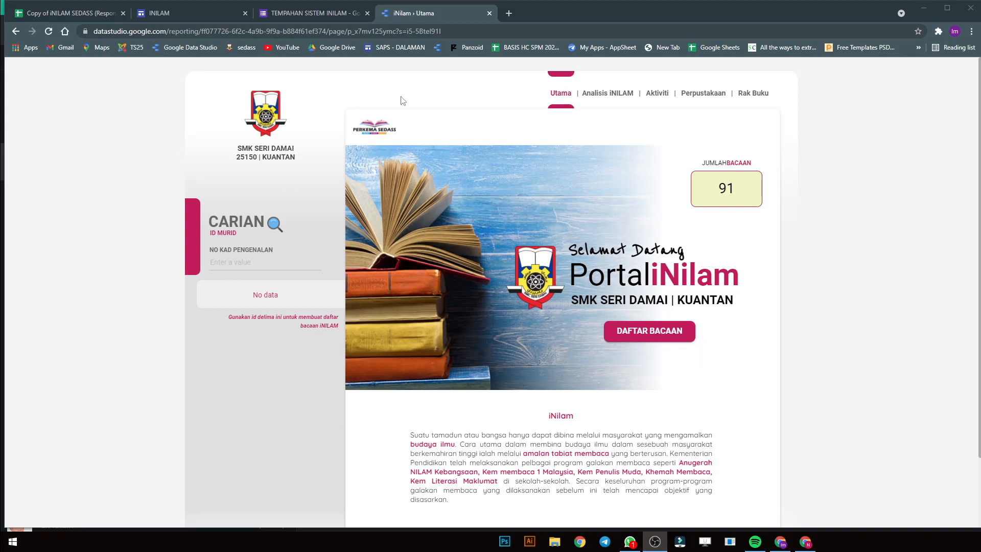
Step: Look up the pupil's ID on the portal's Utama page by entering the identity card number in the CARIAN ID MURID search
scroll(848, 276, down, 2)
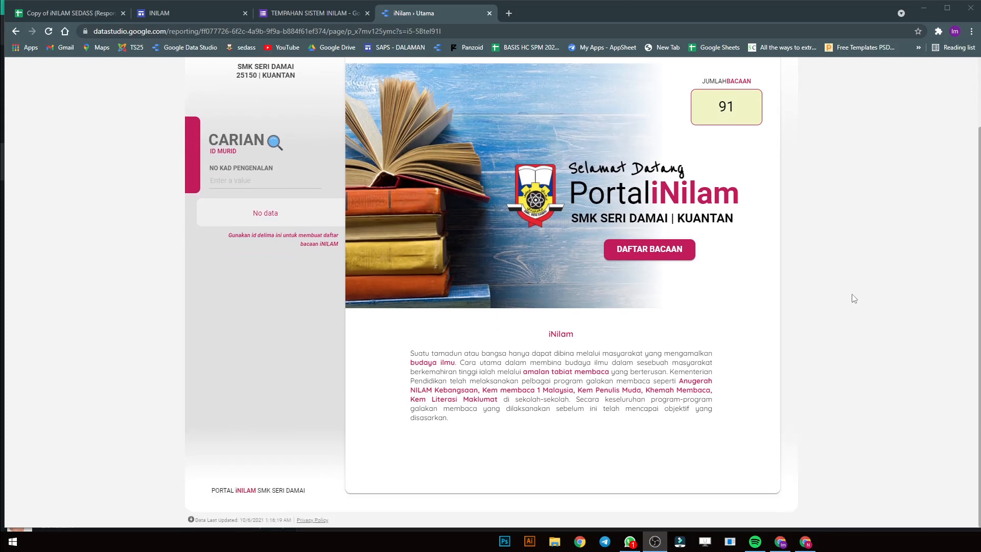
scroll(851, 299, up, 2)
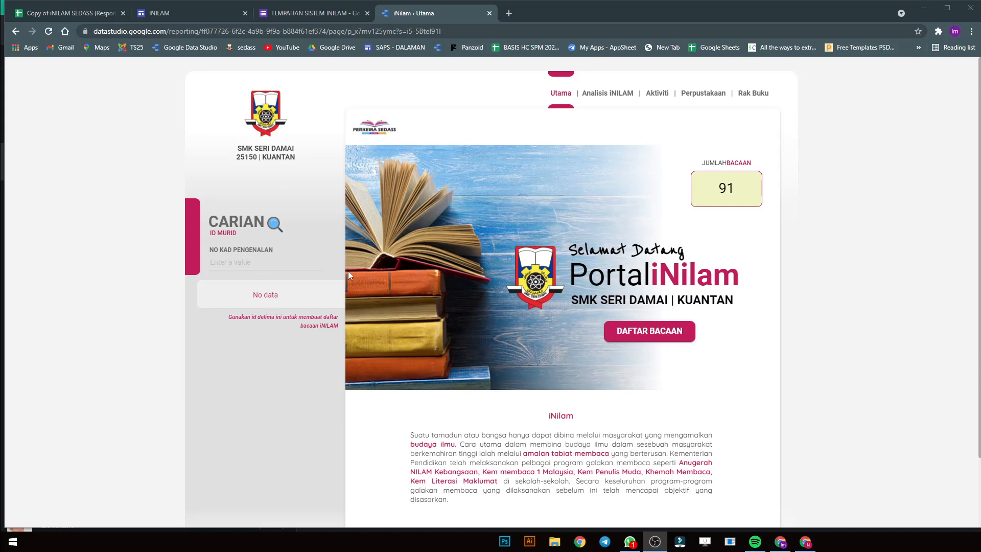
click(313, 260)
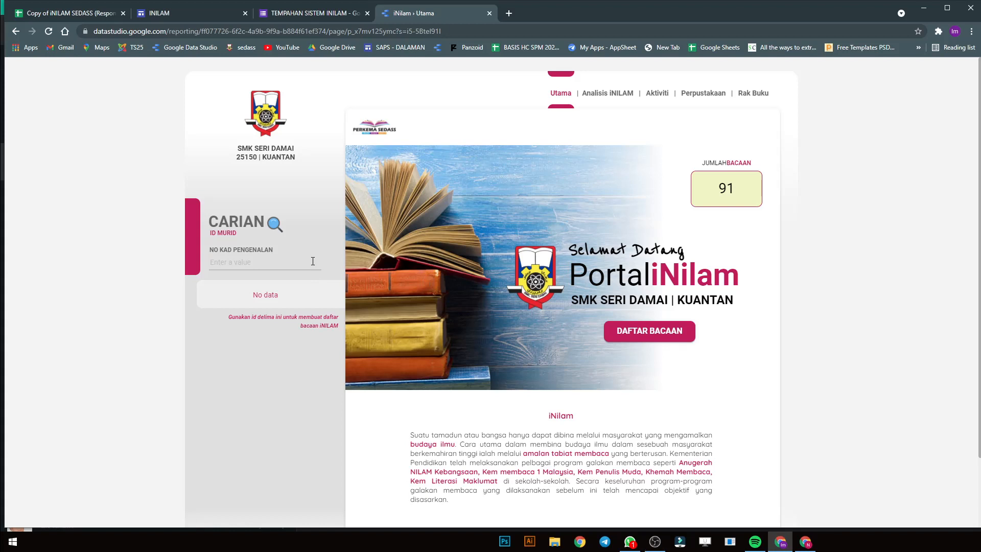
key(ctrl+v)
key(Return)
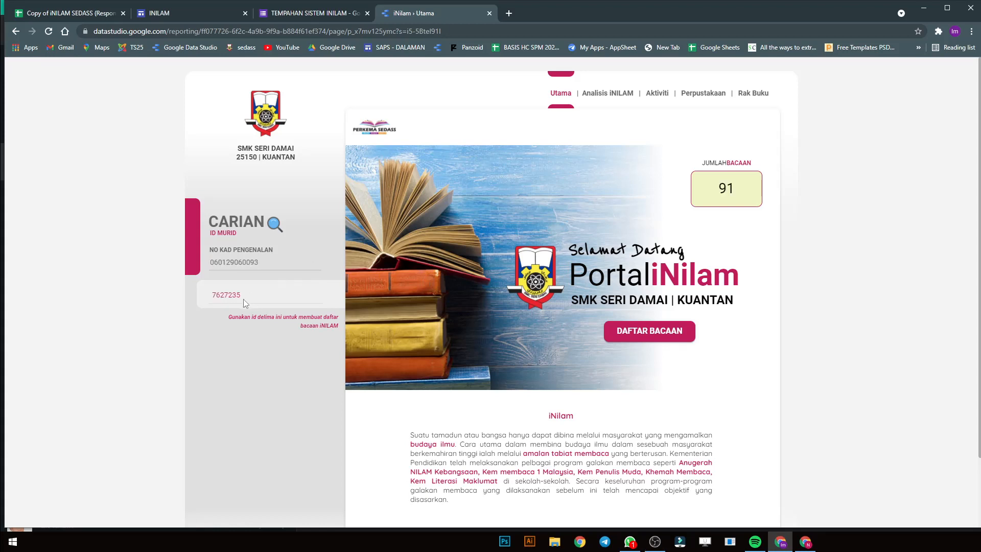
Step: Select the found pupil ID, open the DAFTAR BACAAN form to view its ID MURID page, and close the form
drag(243, 298, 216, 298)
double_click(216, 300)
click(247, 296)
double_click(237, 298)
click(642, 332)
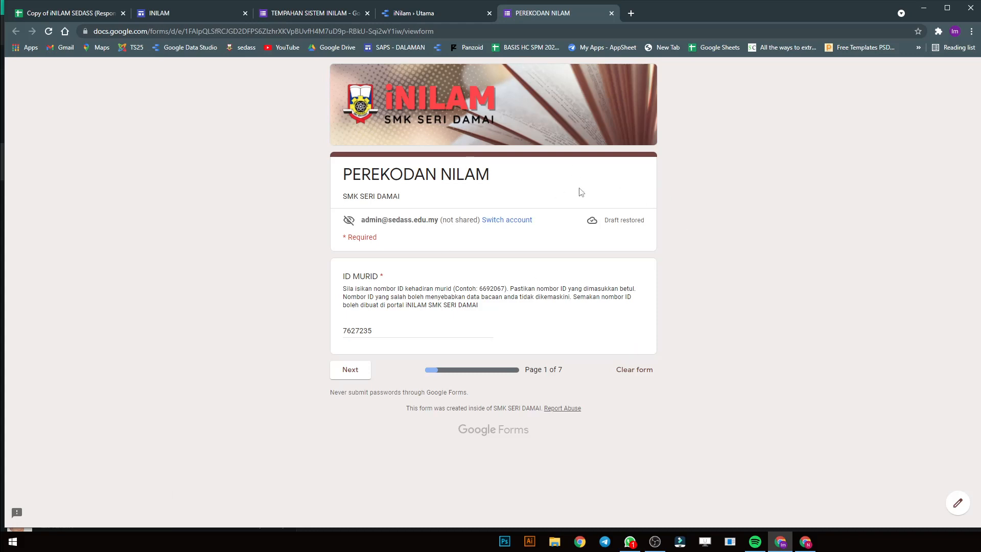
click(612, 14)
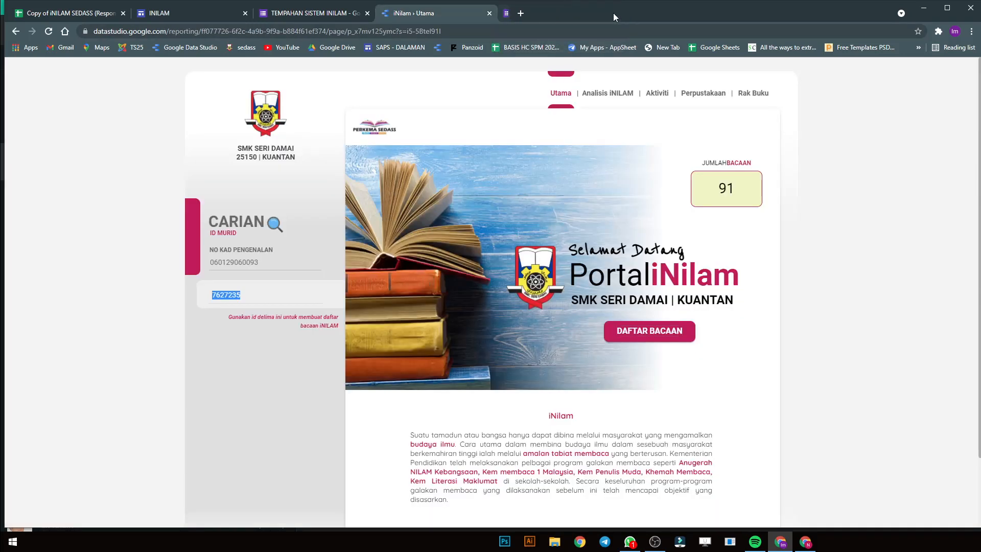
Step: Compare the Analisis iNILAM page with the Utama page, reselect the pupil ID there, and return to Analisis iNILAM
click(613, 95)
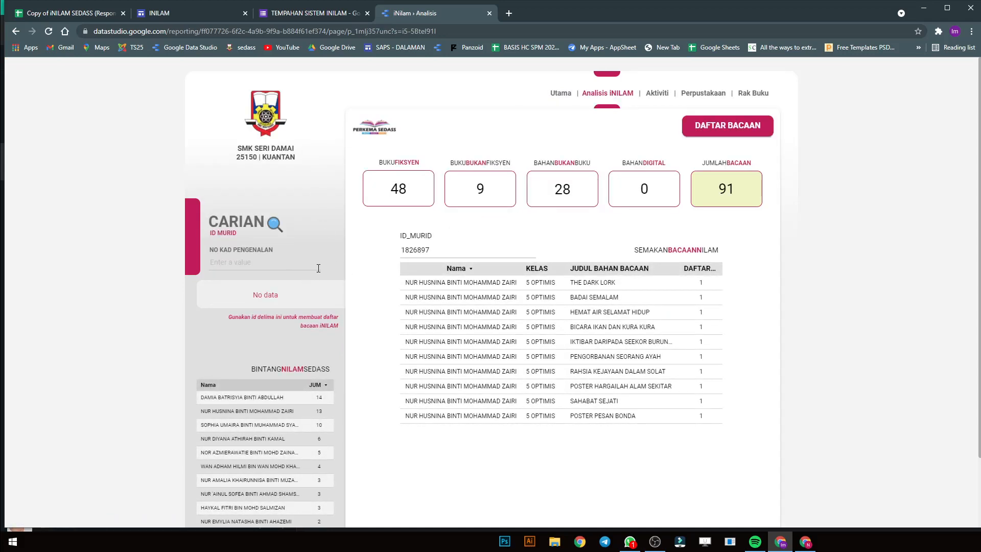
click(569, 101)
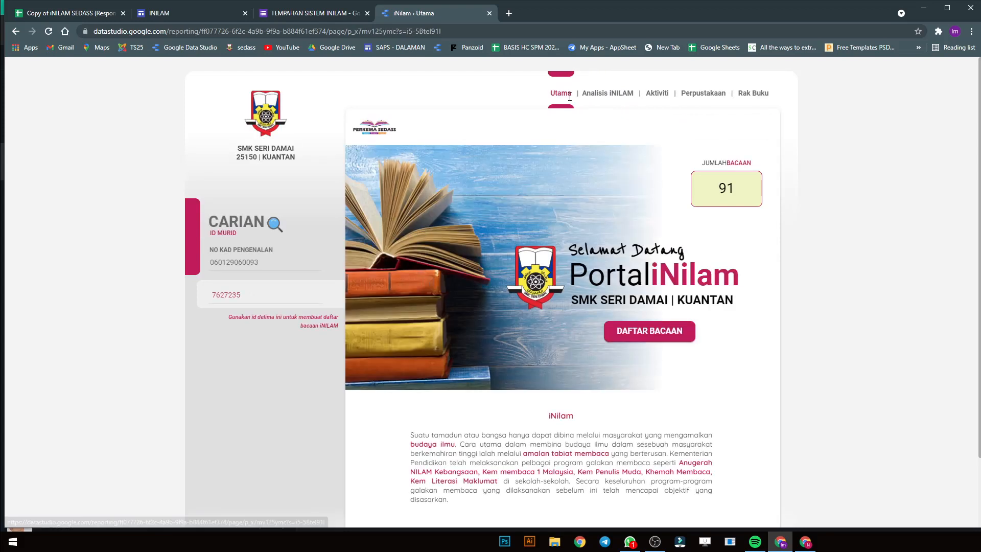
drag(262, 297, 211, 298)
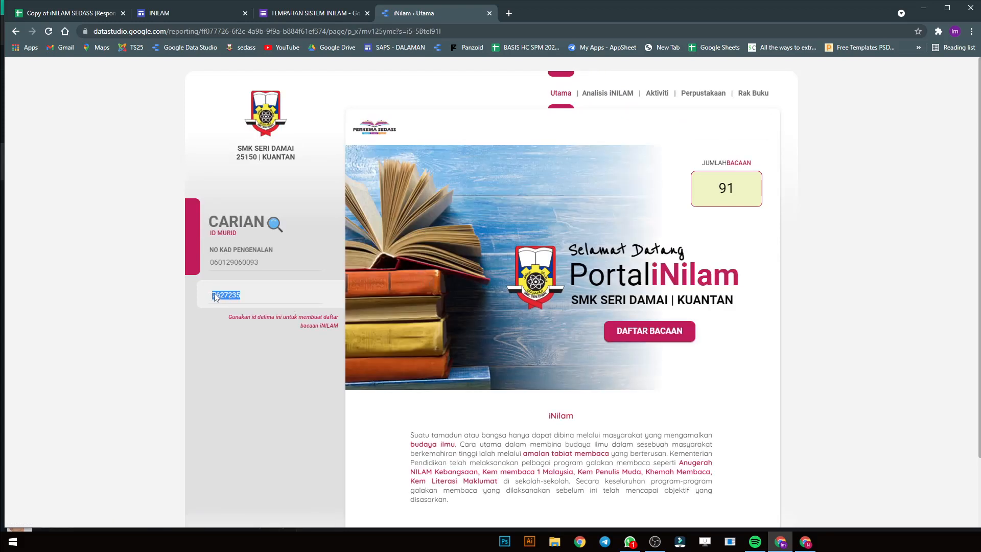
click(318, 15)
click(198, 16)
click(393, 15)
click(607, 95)
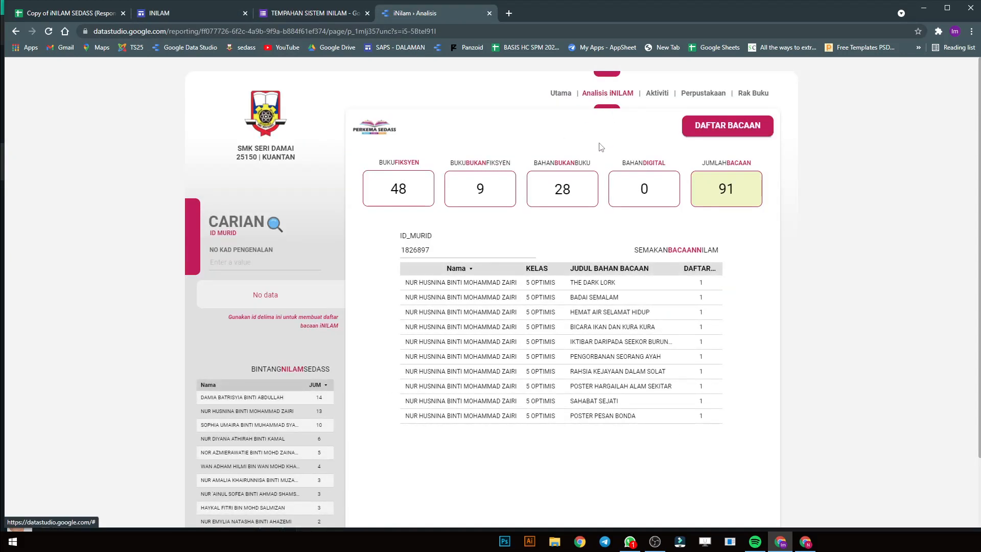
Step: Copy the pupil ID from the ID_MURID filter above the reading table and clear the filter
double_click(424, 249)
key(ctrl+c)
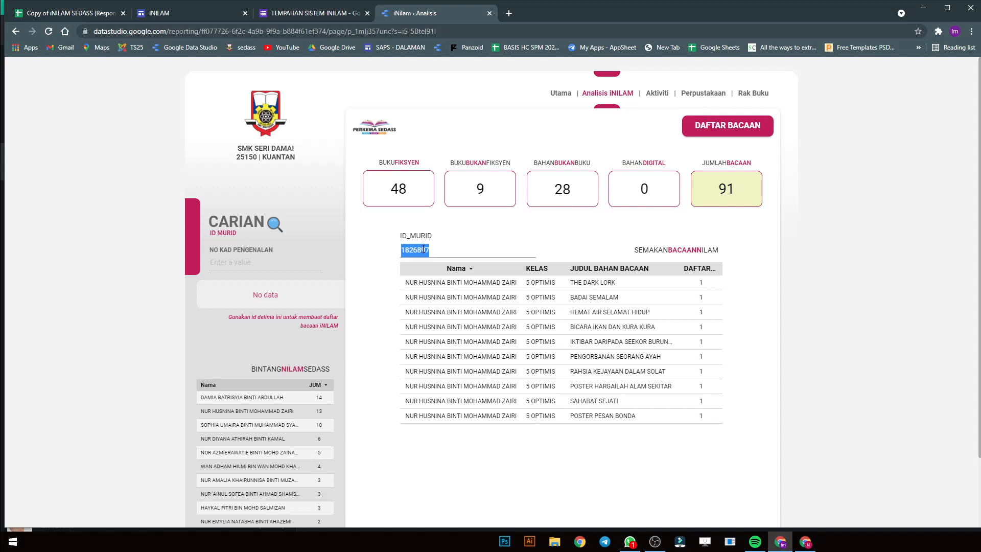
key(BackSpace)
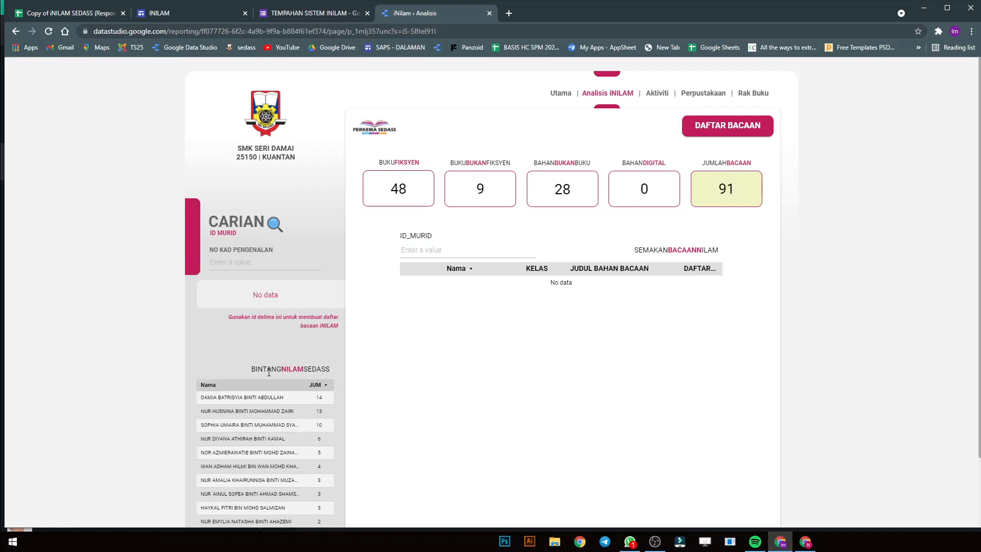
scroll(280, 385, down, 2)
scroll(319, 316, up, 2)
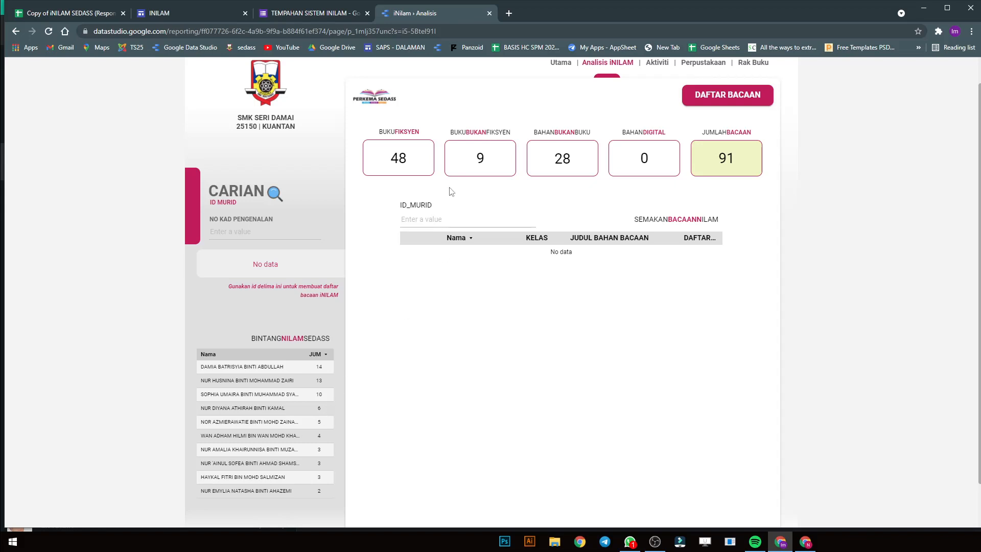
scroll(562, 212, up, 1)
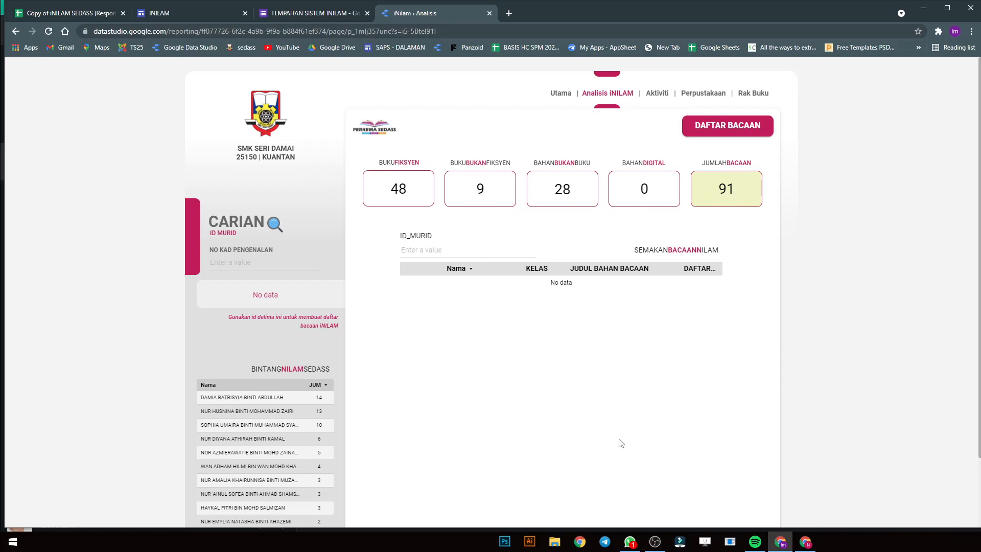
Step: Filter the SEMAKAN BACAAN NILAM table by the copied pupil ID and review the pupil's reading records
click(504, 255)
key(ctrl+v)
key(Return)
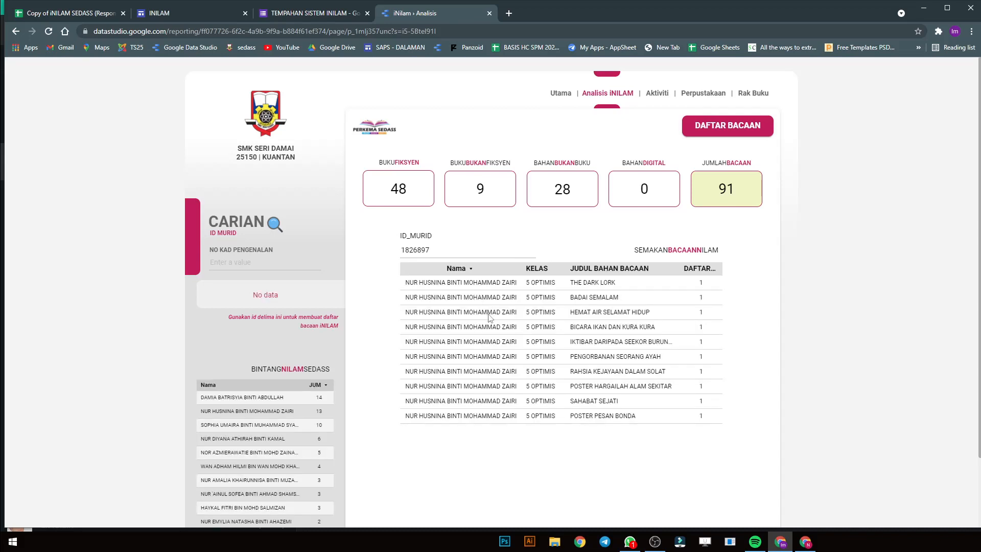
scroll(659, 352, down, 1)
scroll(672, 343, up, 1)
scroll(601, 427, down, 2)
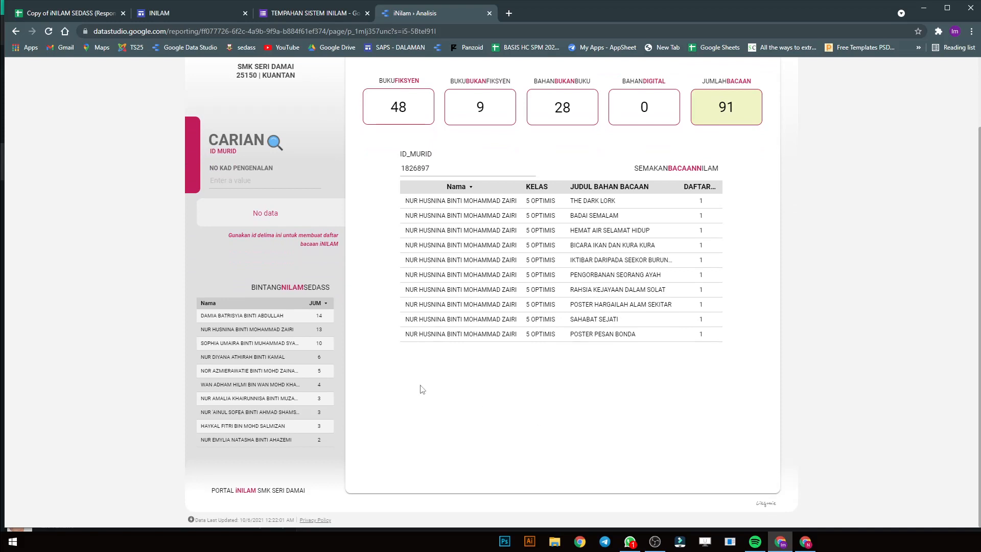
scroll(544, 361, up, 2)
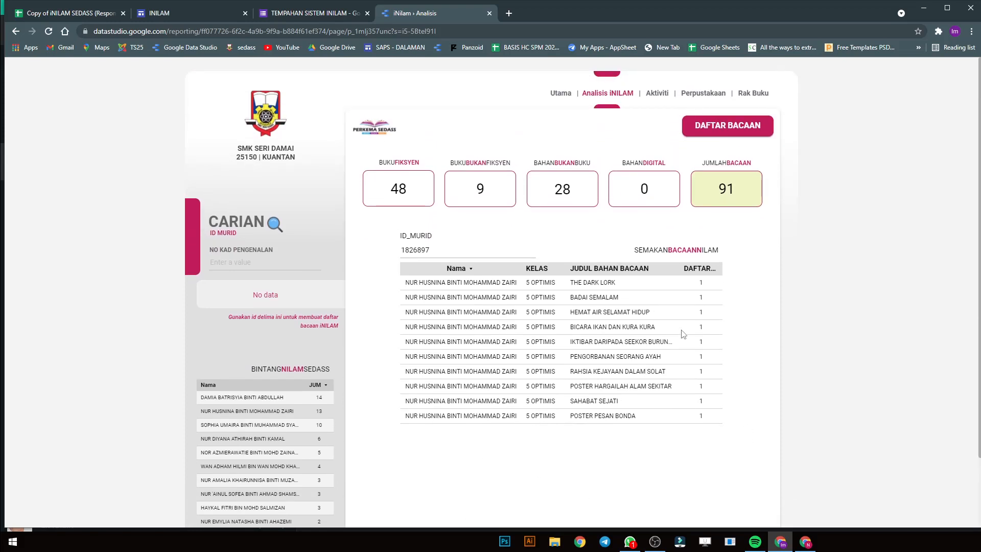
Step: Open the Aktiviti page and examine the monthly class reading comparison in the chart and ranking table
click(666, 101)
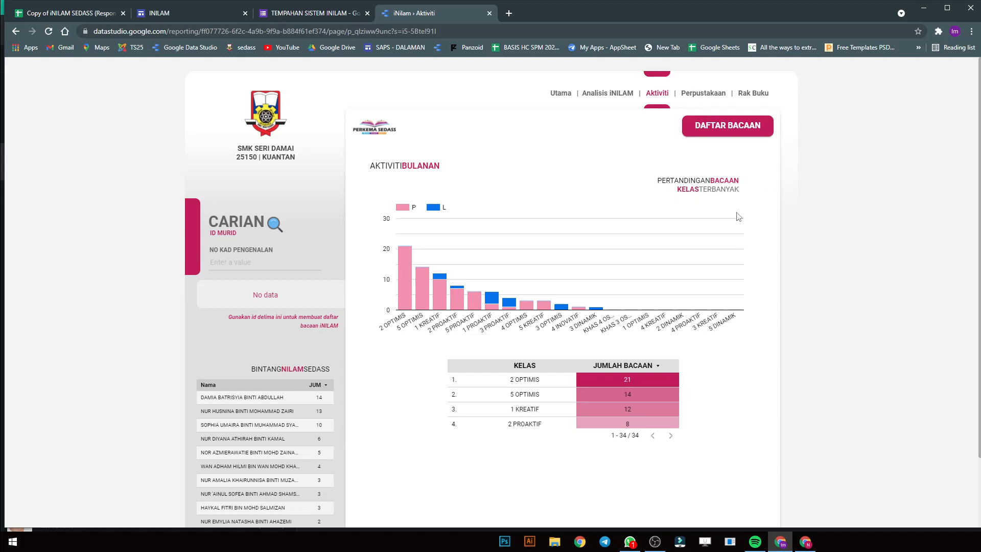
scroll(624, 376, down, 1)
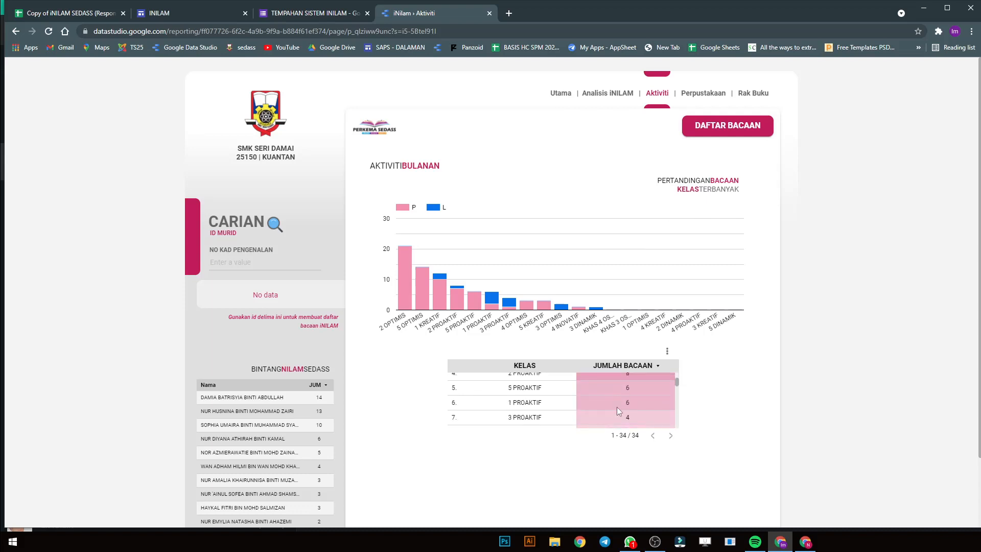
scroll(617, 407, up, 1)
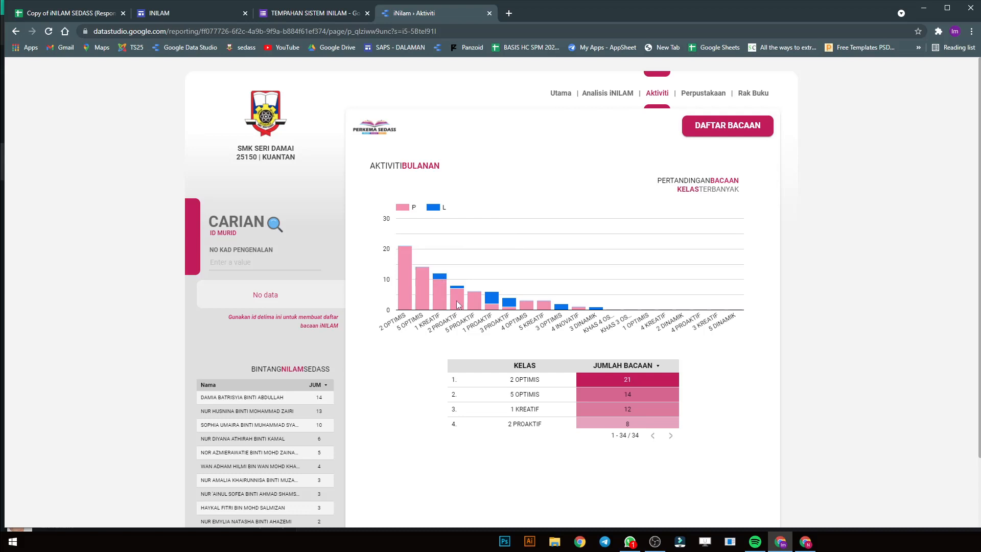
mouse_move(471, 310)
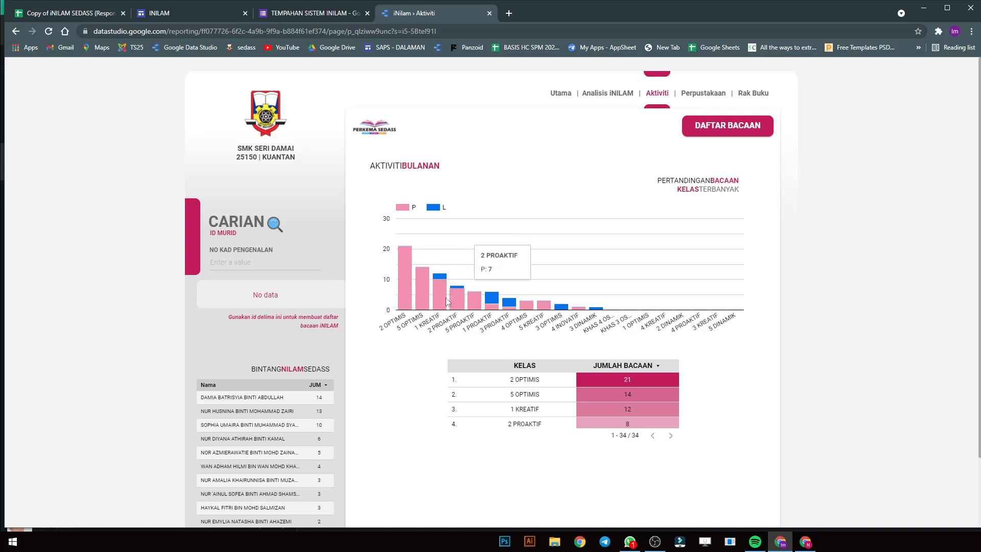
mouse_move(422, 270)
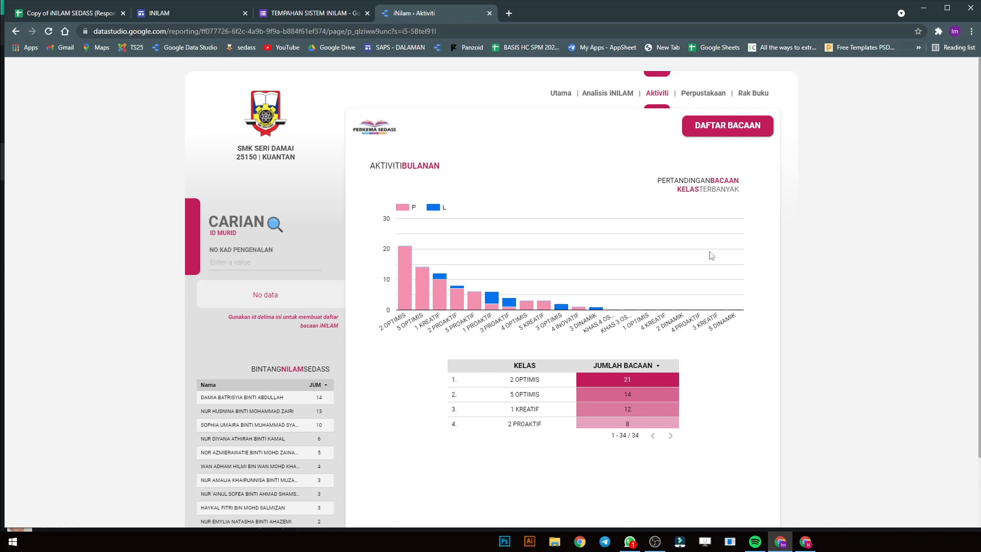
Step: View the Perpustakaan page, open the official Kerismas library portal from it, and close that portal
click(709, 98)
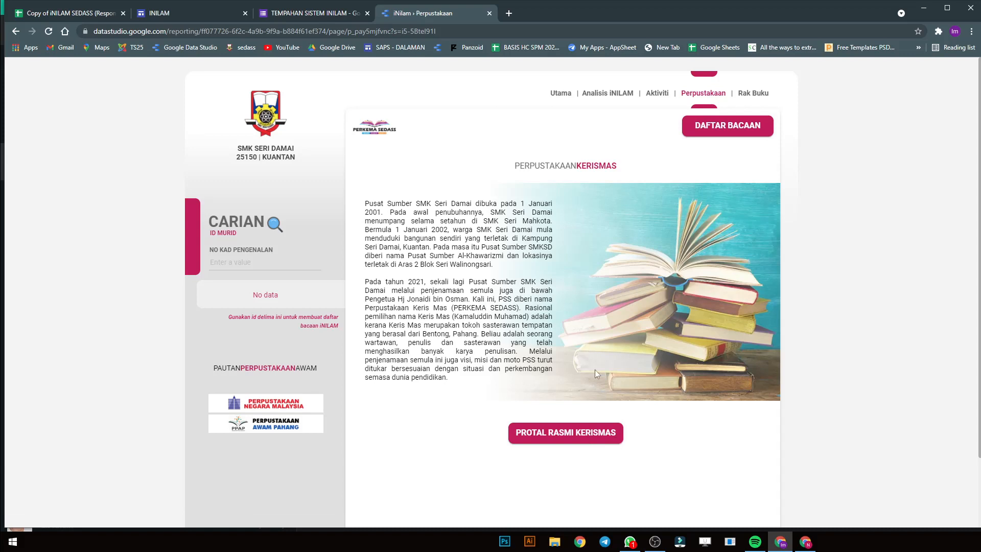
scroll(600, 391, down, 1)
scroll(599, 391, up, 1)
click(582, 437)
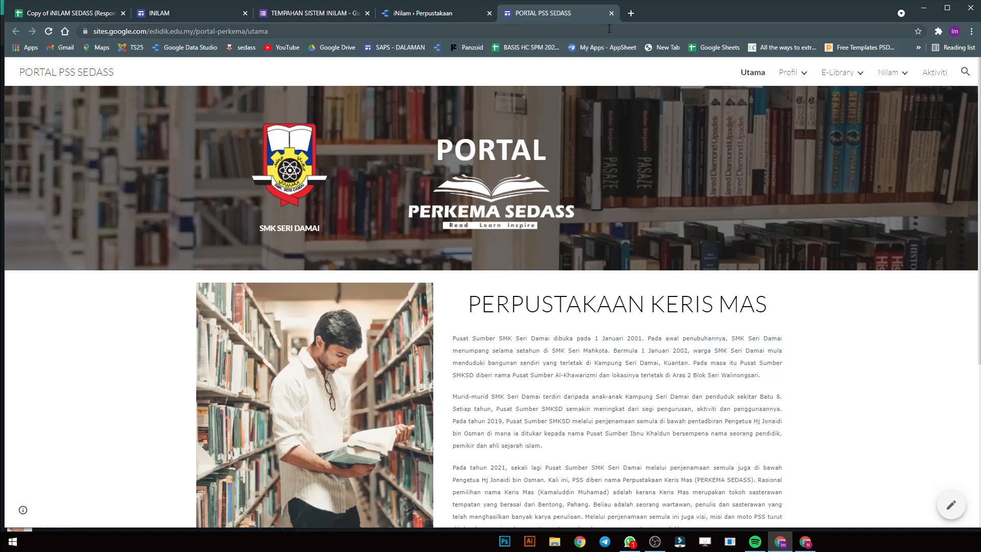
click(611, 13)
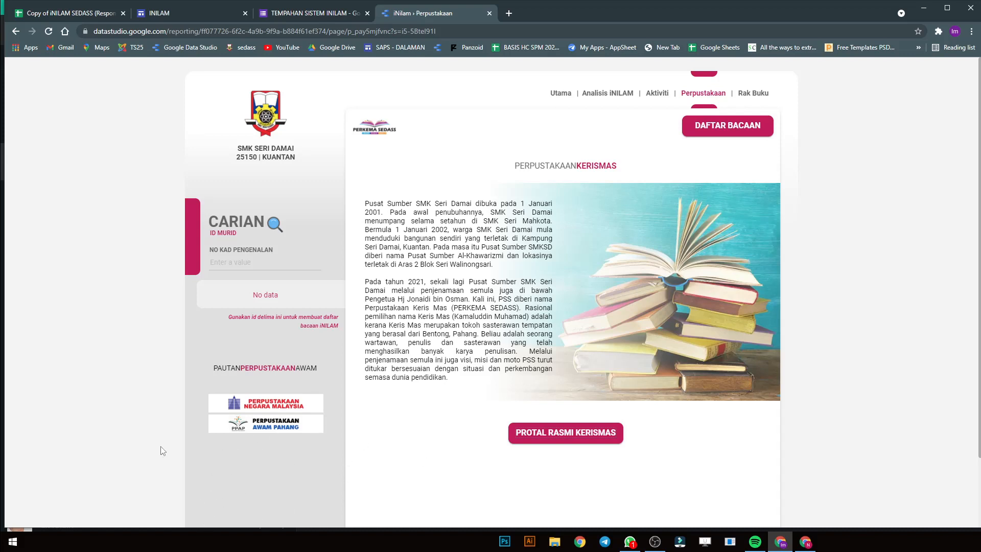
Step: Open the Rak Buku page and browse the virtual bookshelf and the local newspaper links
click(761, 98)
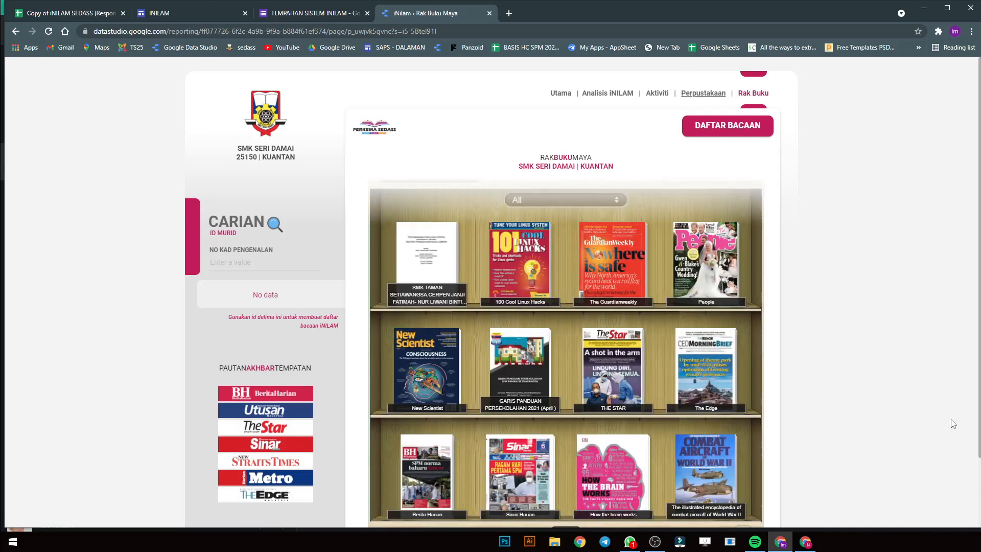
scroll(951, 419, down, 2)
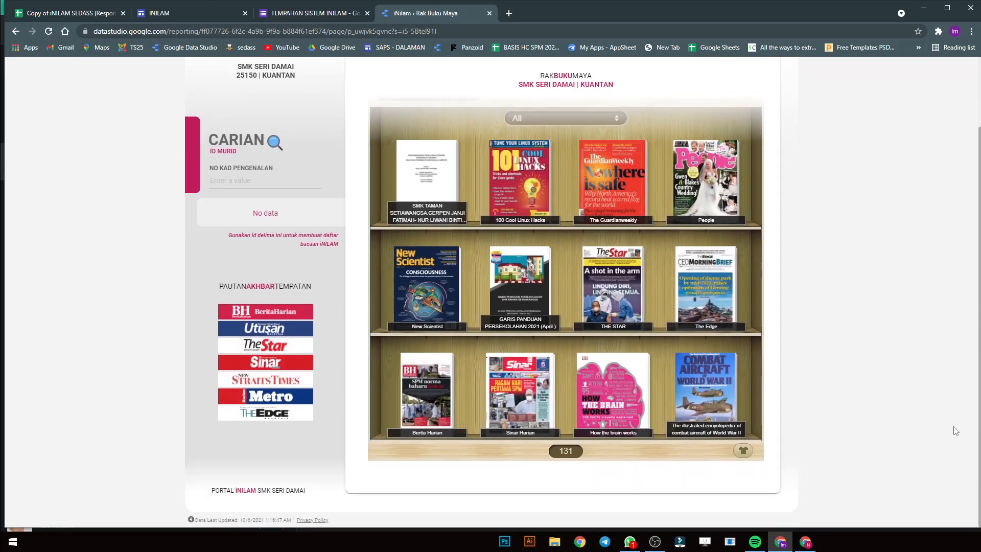
mouse_move(552, 369)
click(560, 427)
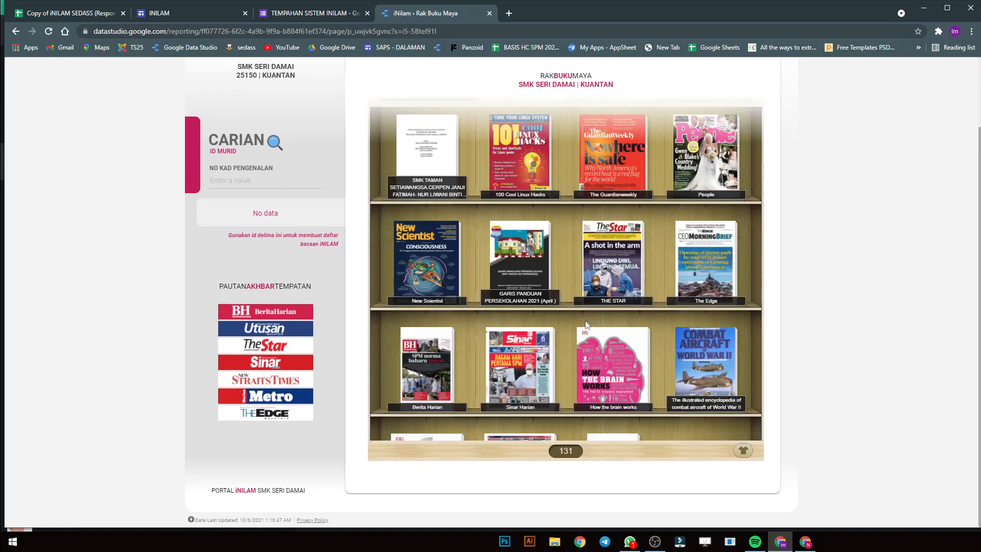
scroll(585, 320, down, 5)
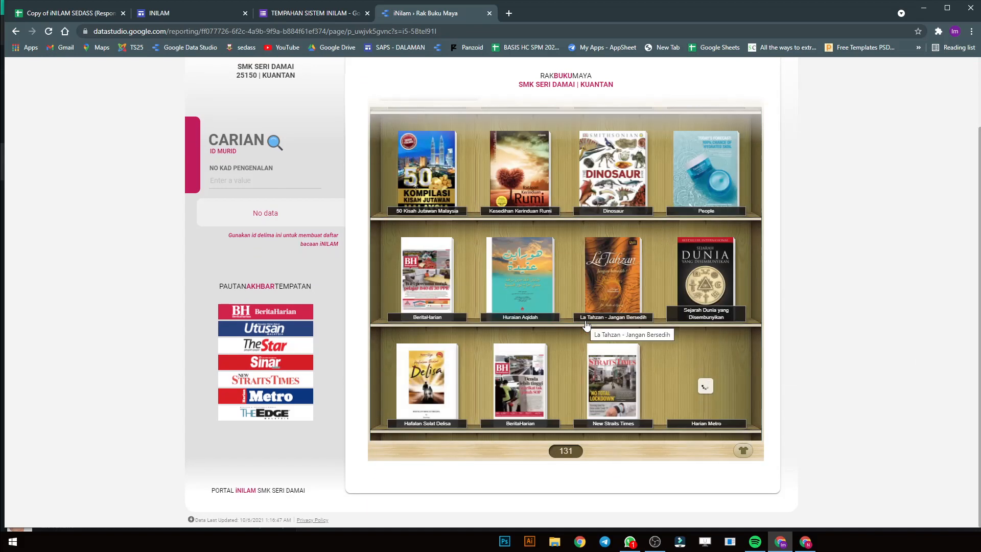
scroll(585, 321, up, 3)
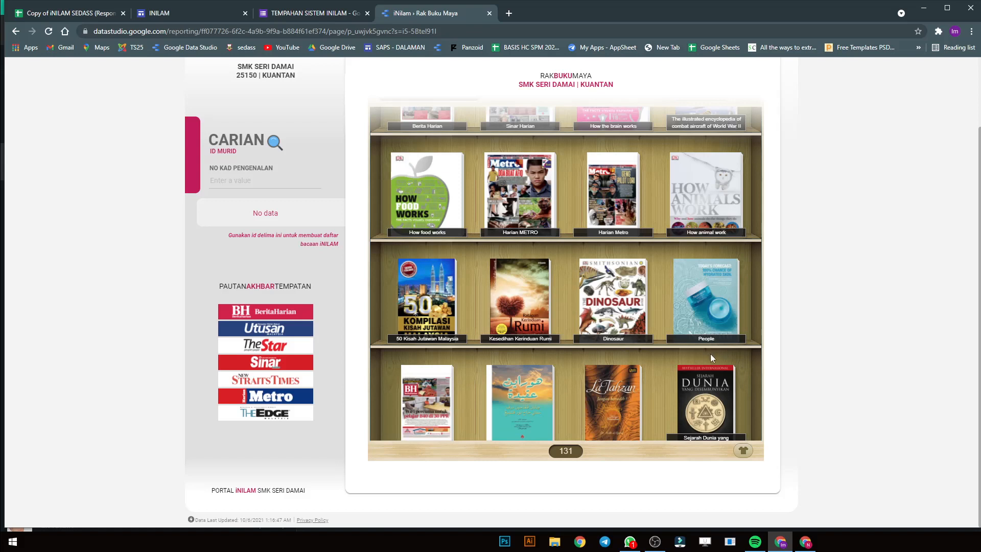
scroll(728, 354, up, 2)
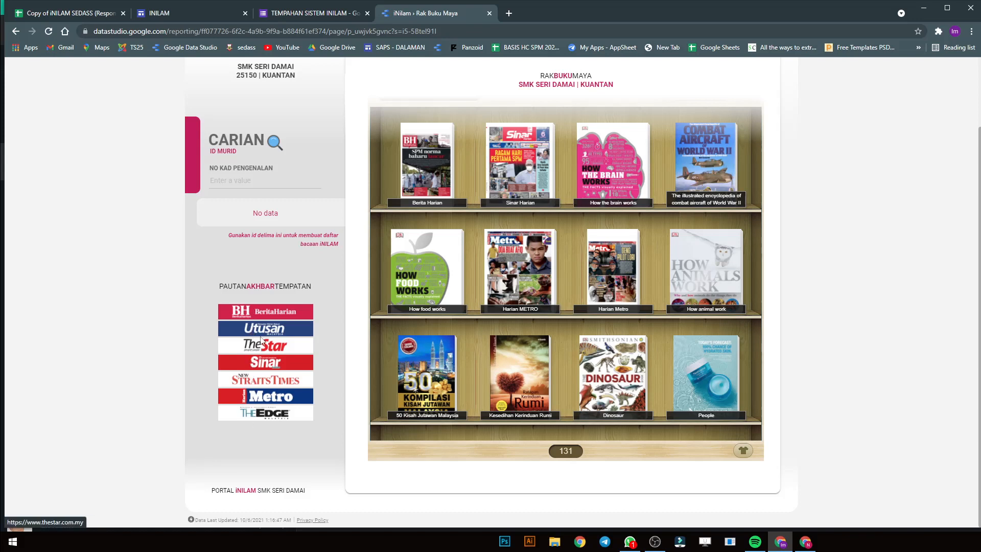
scroll(259, 378, up, 2)
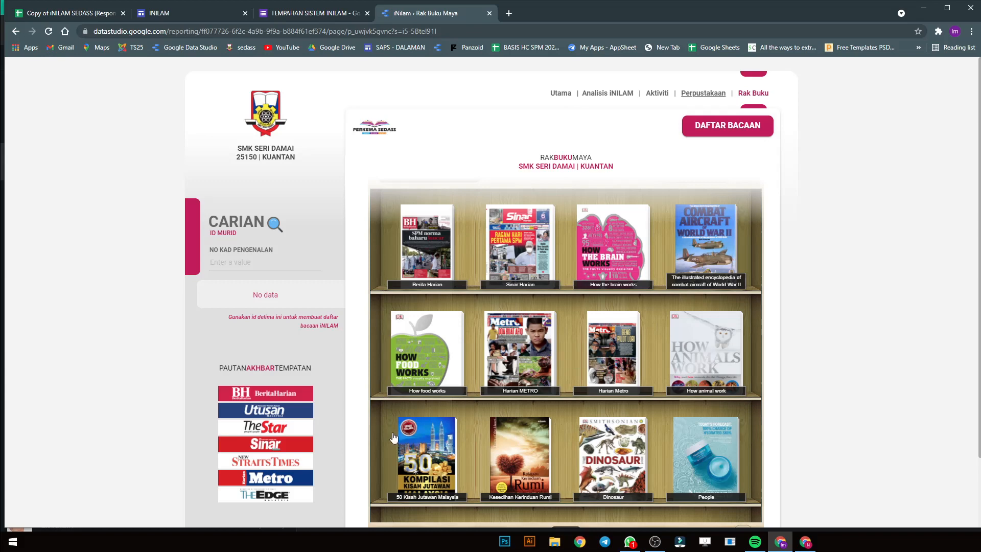
Step: Switch to the TEMPAHAN SISTEM INILAM form in Google Forms and review its order questions
click(283, 13)
scroll(416, 259, down, 2)
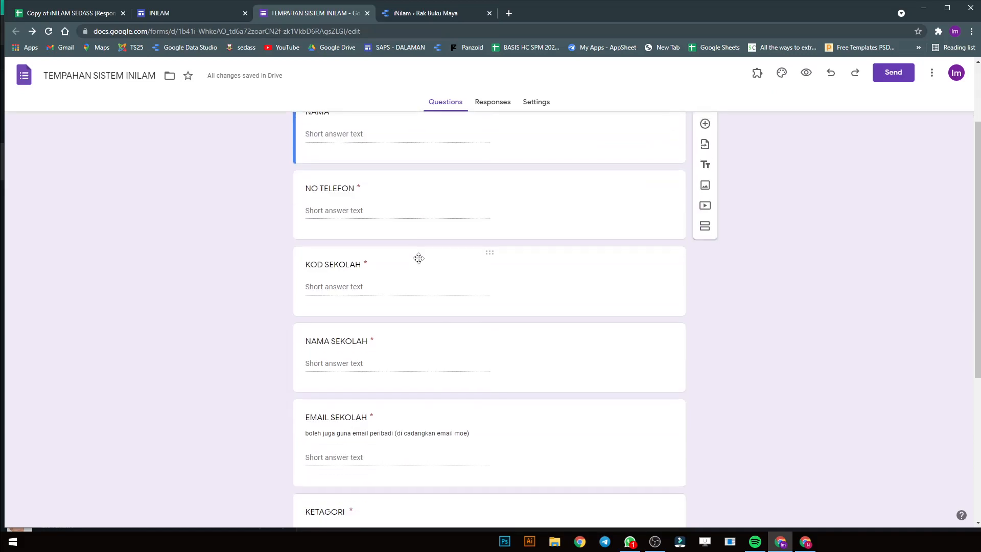
scroll(421, 261, up, 2)
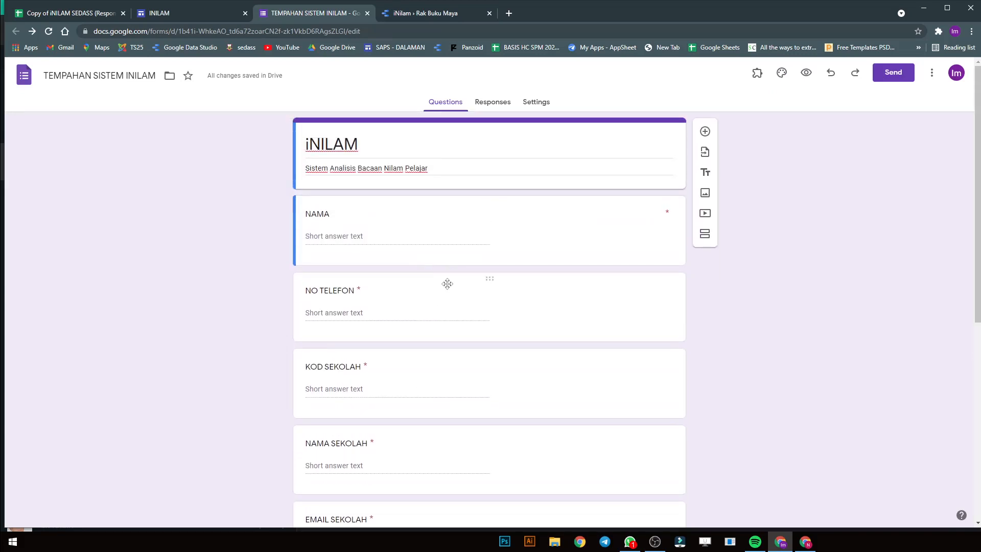
scroll(448, 284, down, 1)
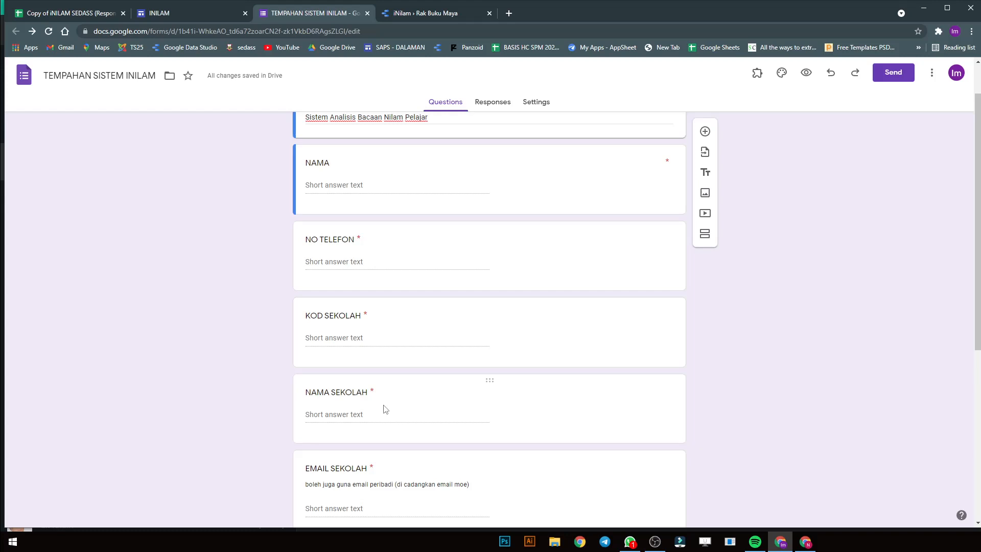
Step: Look over the order form's heading and its school code, school name, school email and category questions
scroll(385, 408, up, 1)
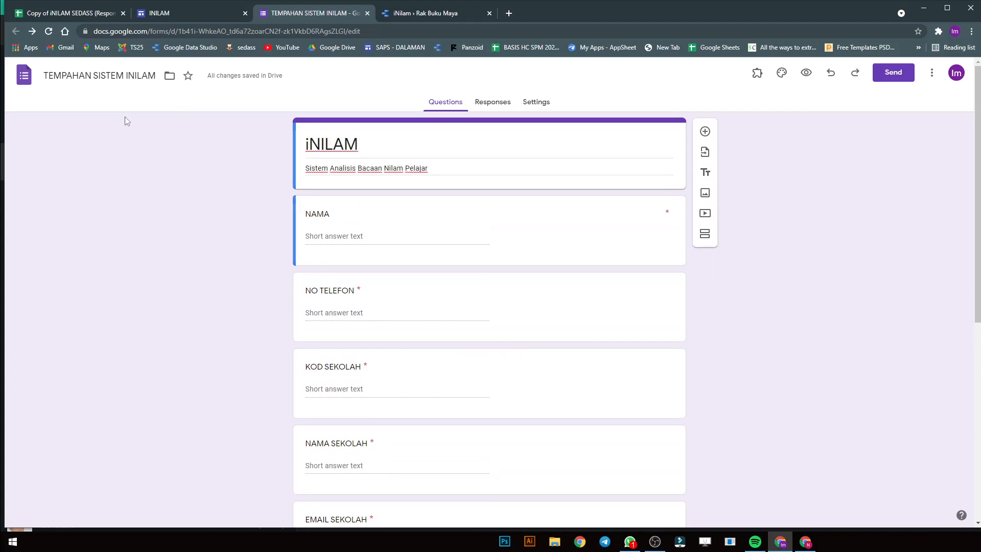
scroll(467, 194, down, 5)
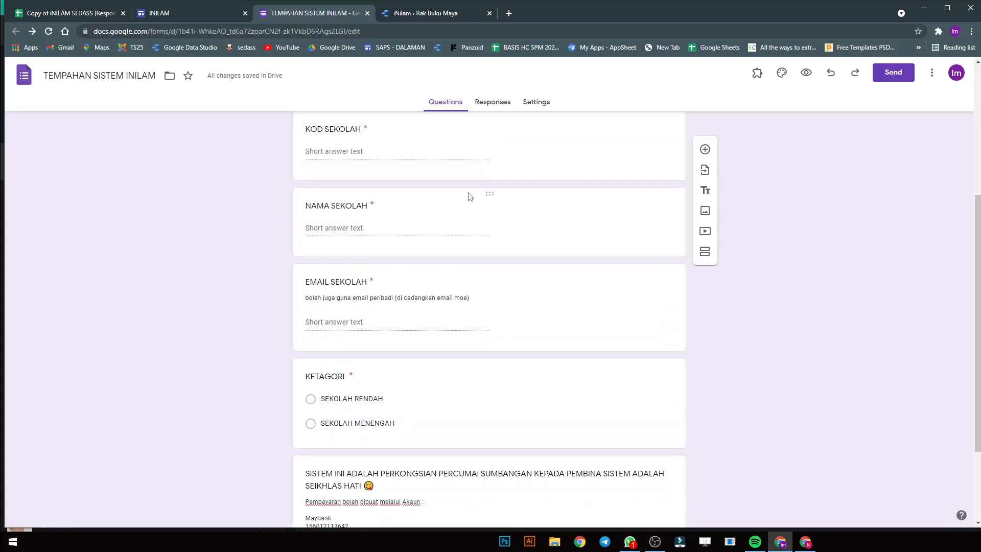
scroll(467, 196, up, 2)
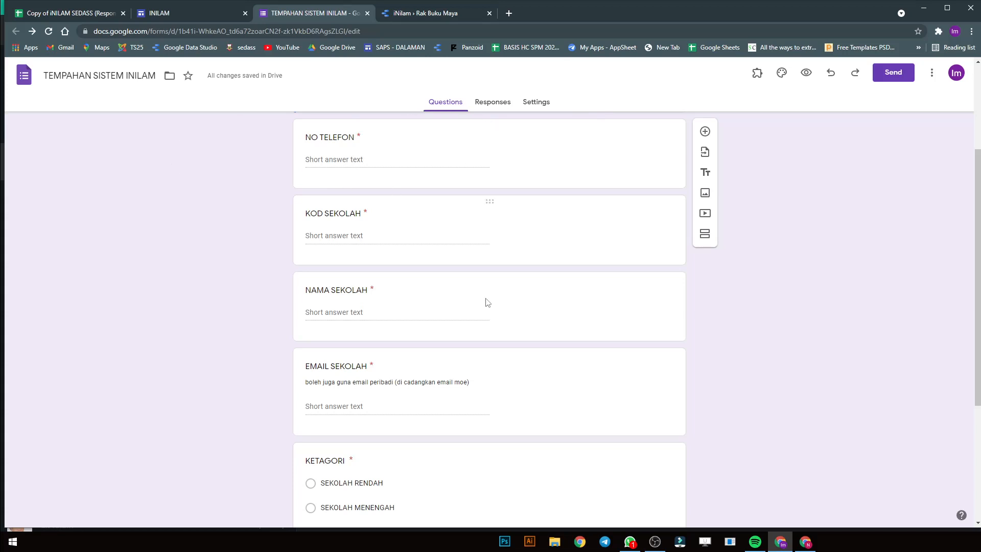
Step: Switch to the INILAM site in the other Chrome window and make a copy of the PEREKODAN NILAM Google Form
click(808, 539)
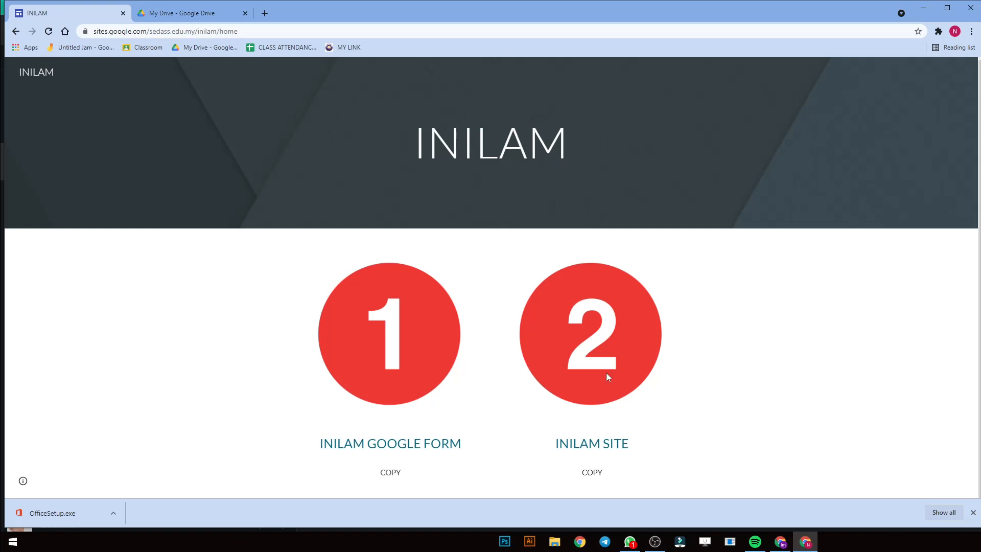
click(435, 447)
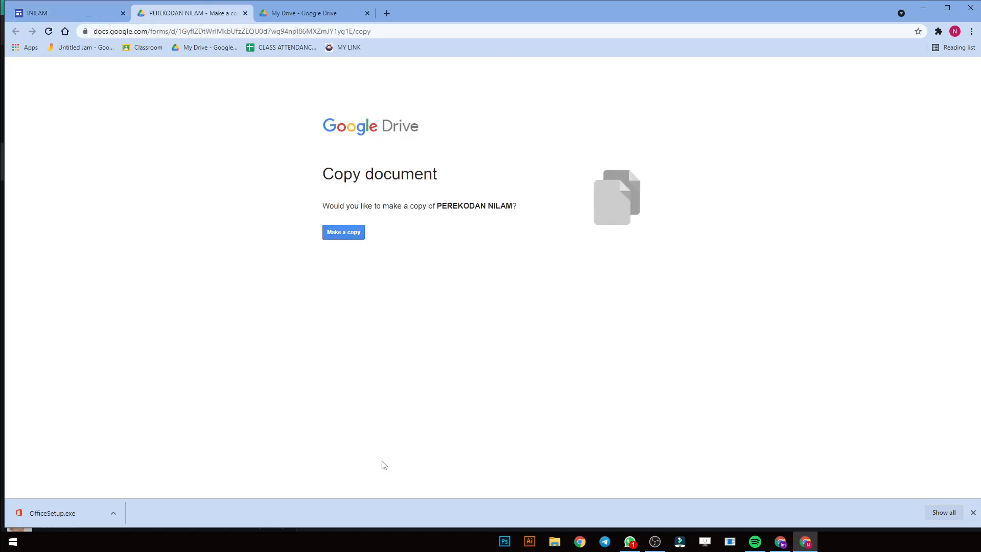
click(345, 233)
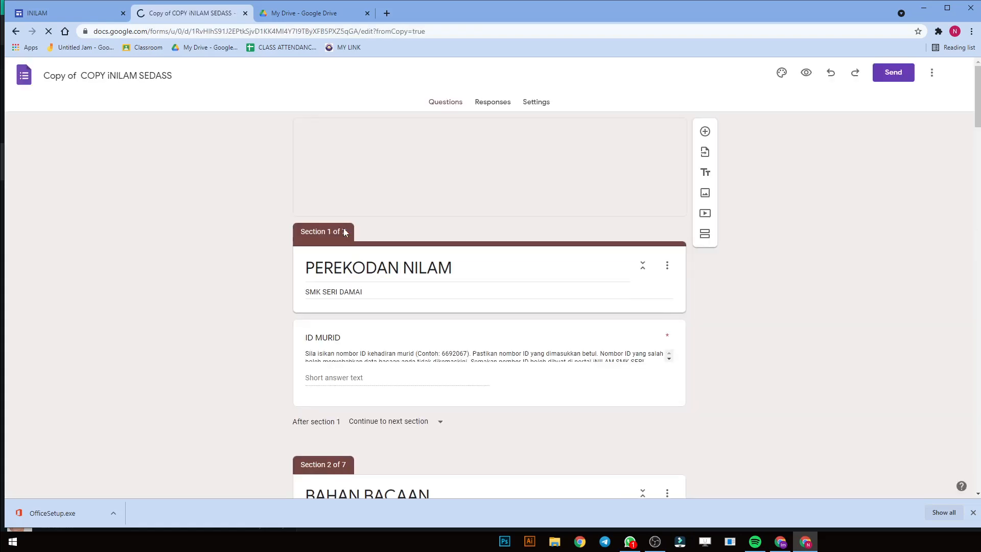
Step: Switch to My Drive in Google Drive and locate the newly made Copy of COPY iNILAM SEDASS form
click(313, 14)
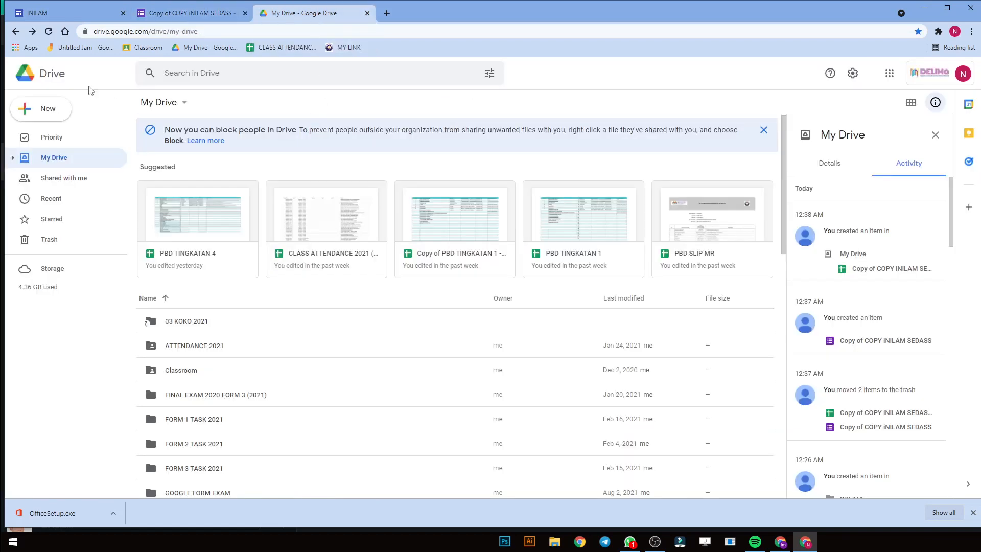
scroll(291, 365, down, 15)
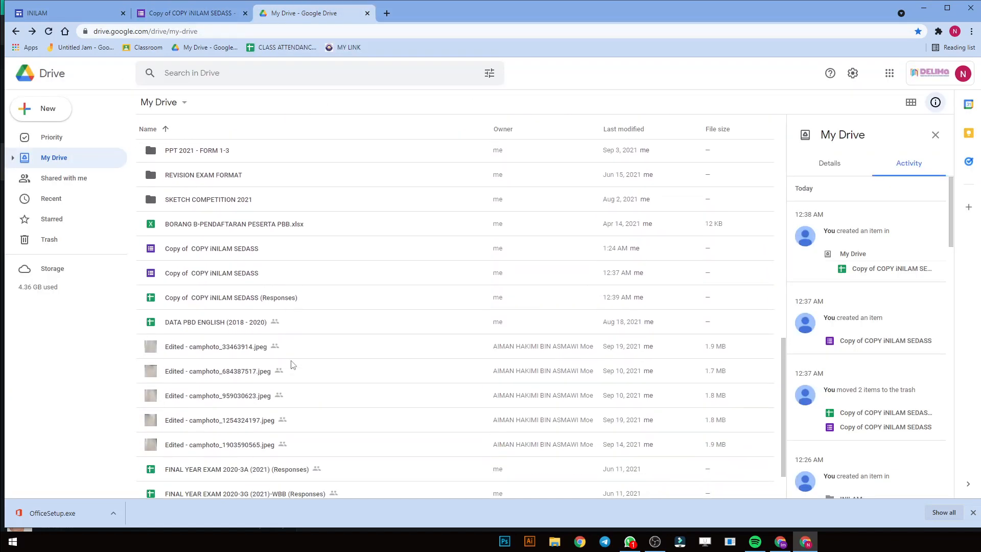
scroll(293, 364, up, 1)
click(215, 352)
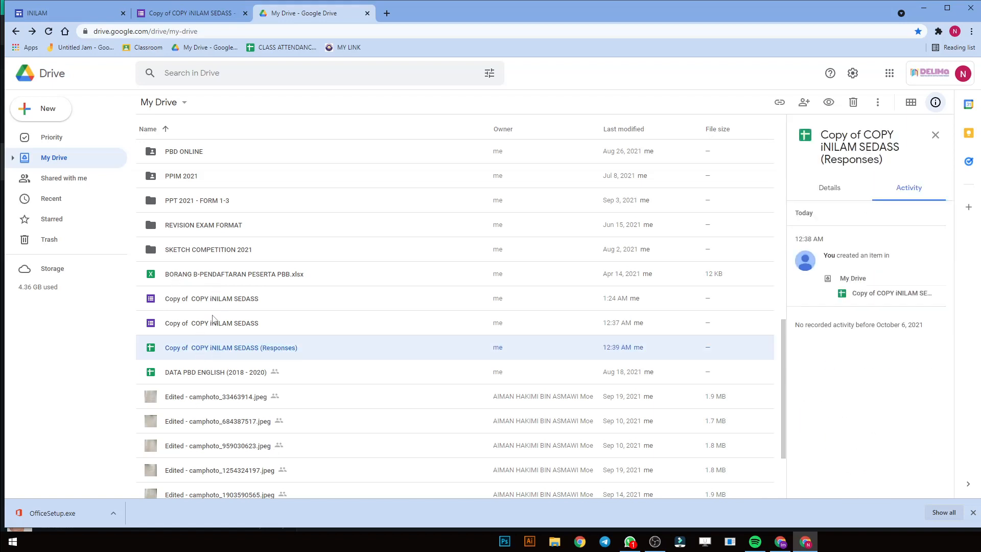
click(213, 305)
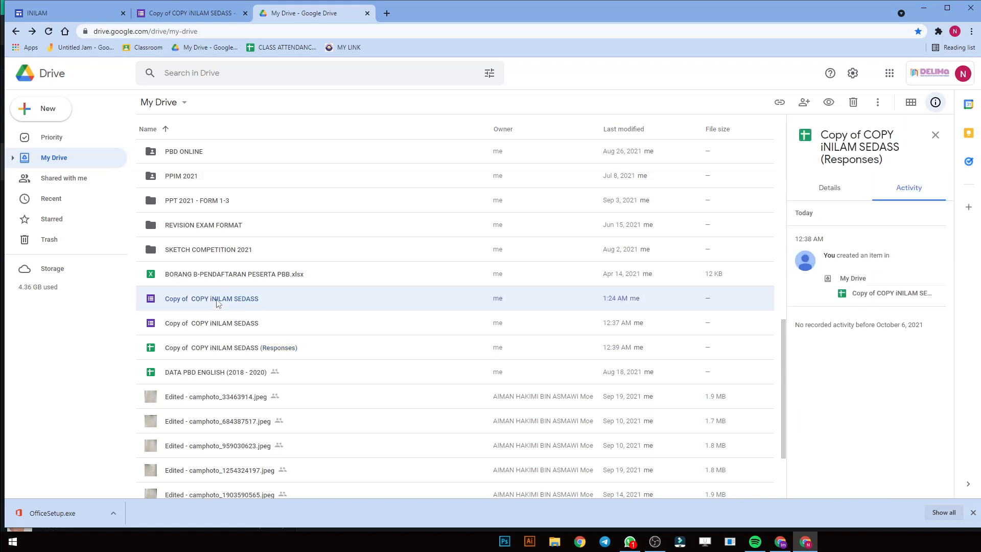
click(257, 322)
click(199, 304)
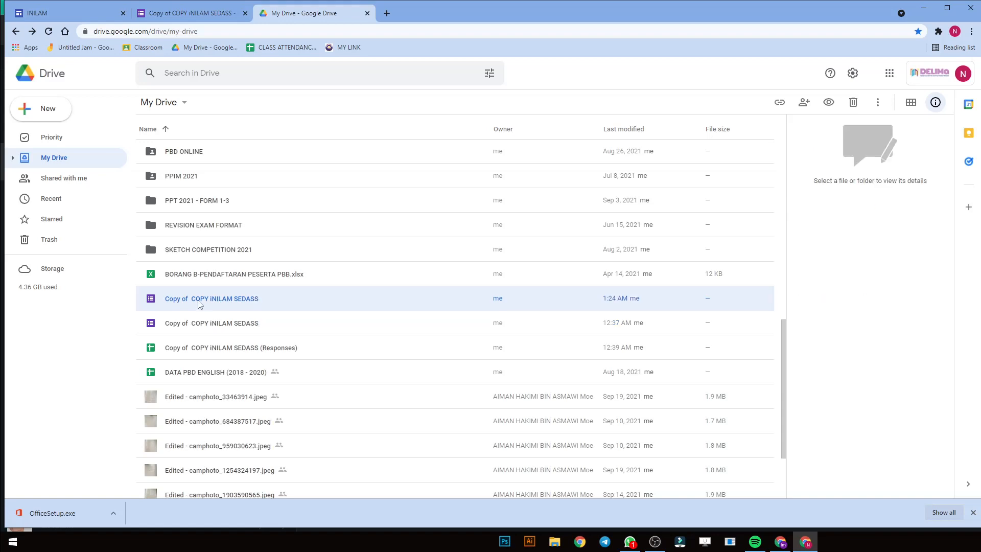
click(181, 302)
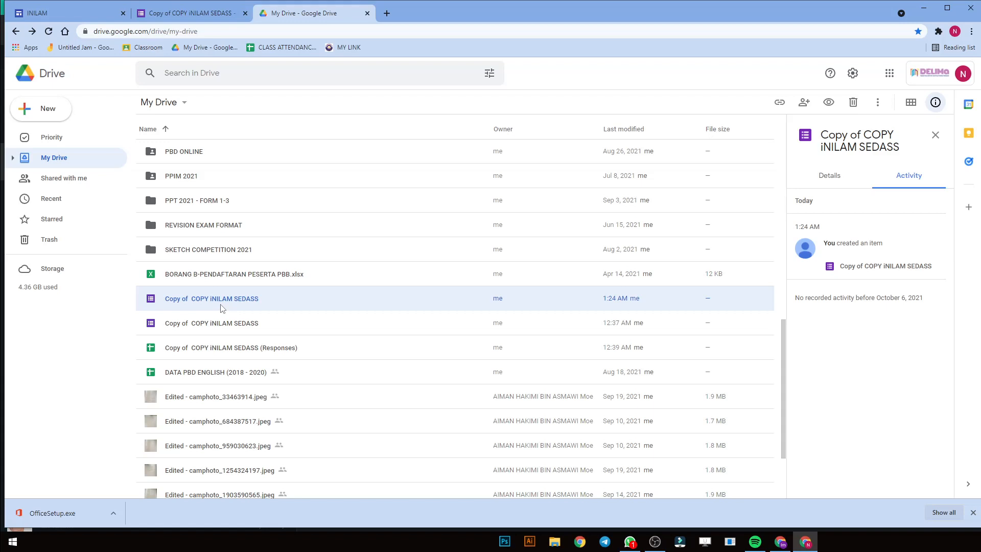
Step: Move the newest Copy of COPY iNILAM SEDASS form from My Drive into the INILAM folder
scroll(222, 308, up, 5)
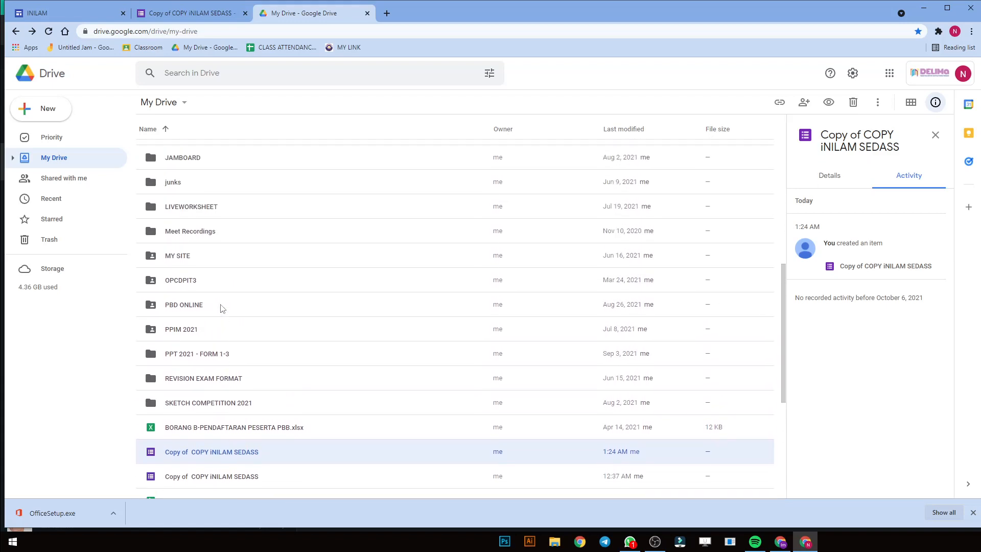
click(214, 185)
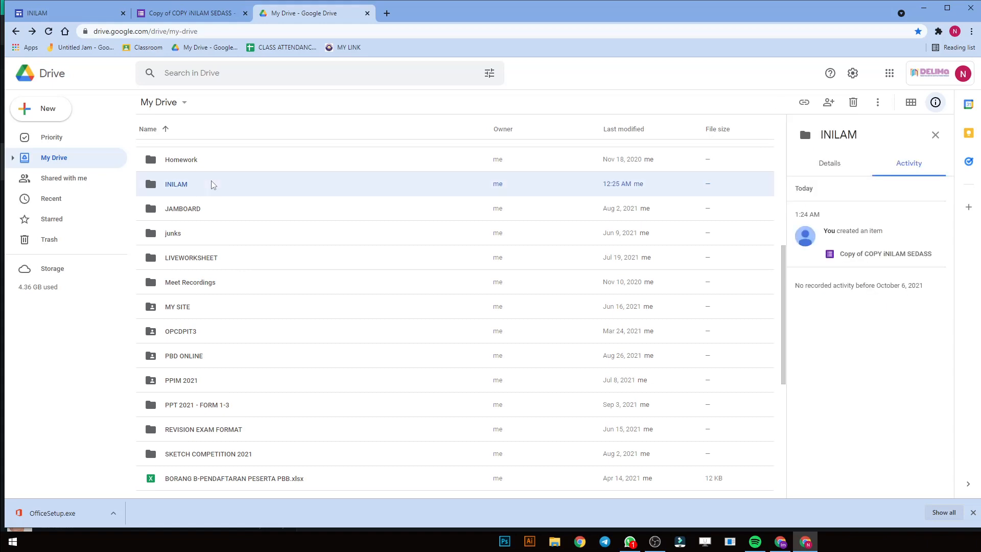
click(57, 109)
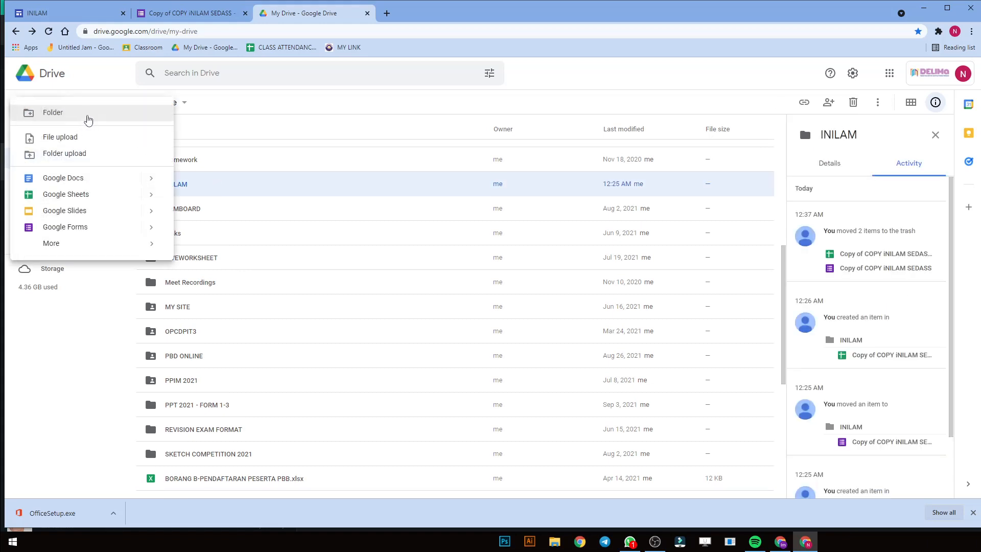
click(247, 195)
scroll(210, 357, down, 2)
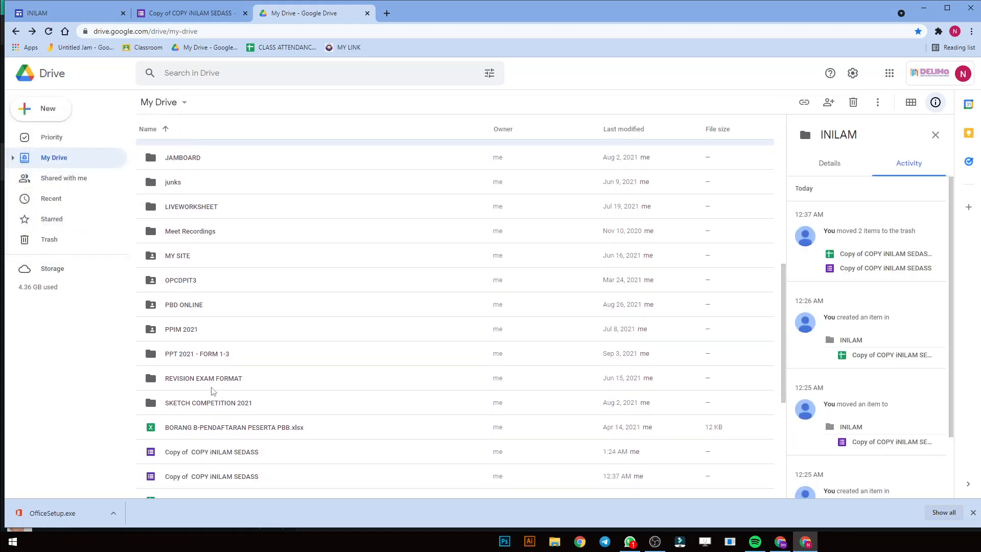
drag(206, 448, 235, 171)
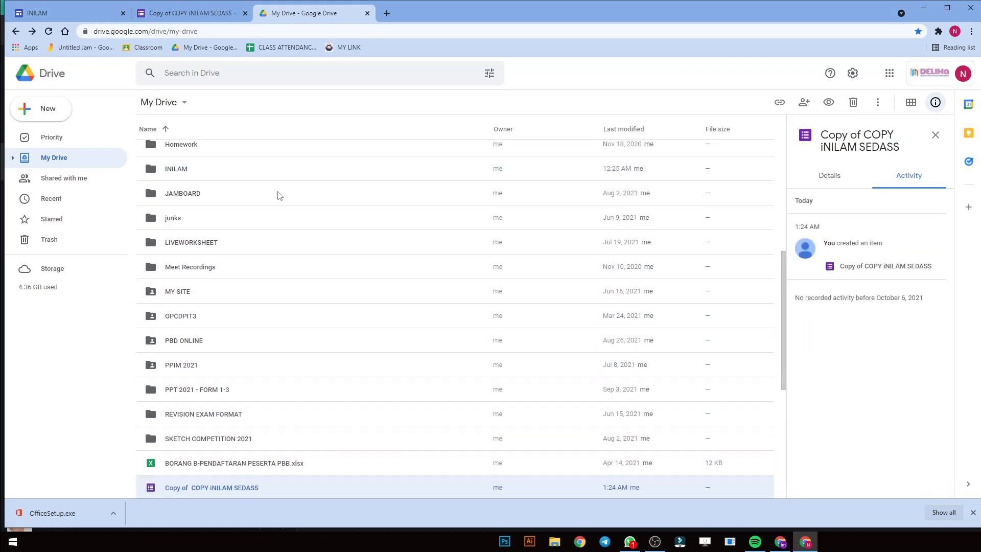
Step: Open the copied form from the INILAM folder and close the duplicate tab showing the same form
scroll(280, 196, down, 4)
scroll(228, 194, up, 1)
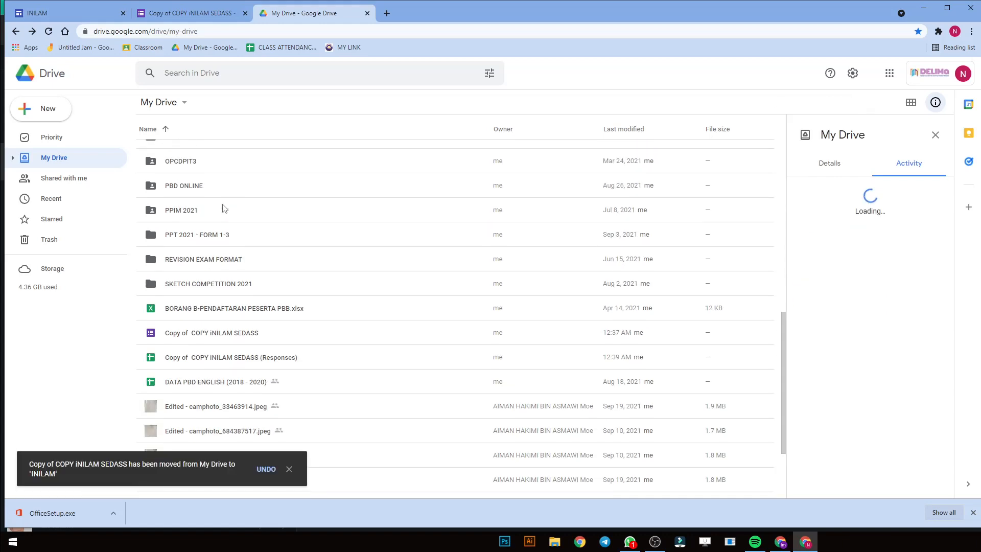
scroll(223, 208, up, 2)
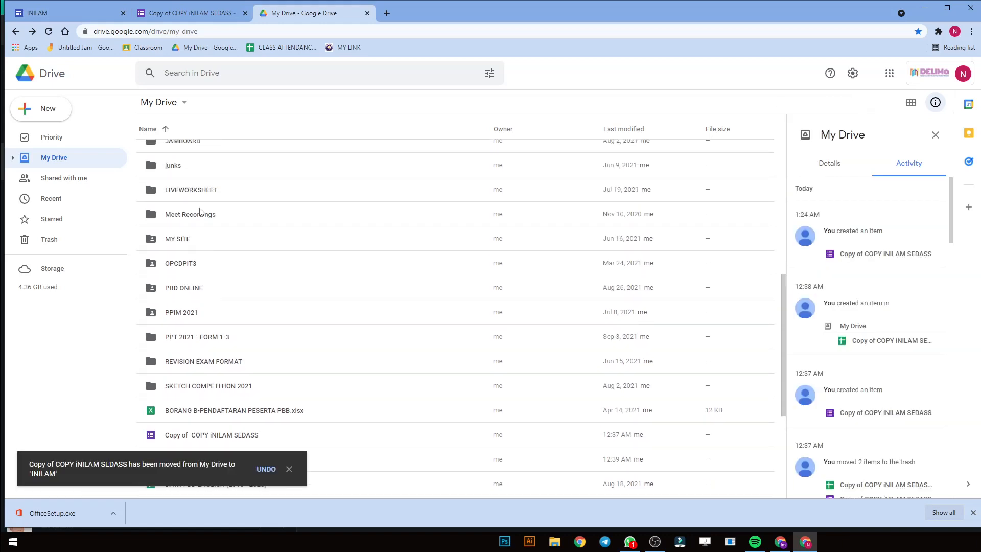
scroll(212, 219, up, 2)
double_click(217, 217)
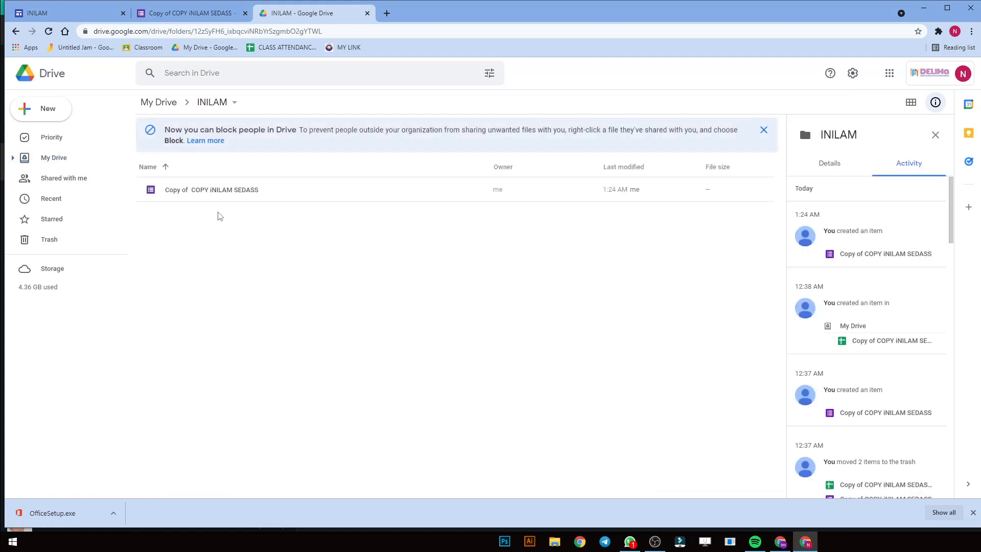
click(232, 196)
double_click(232, 194)
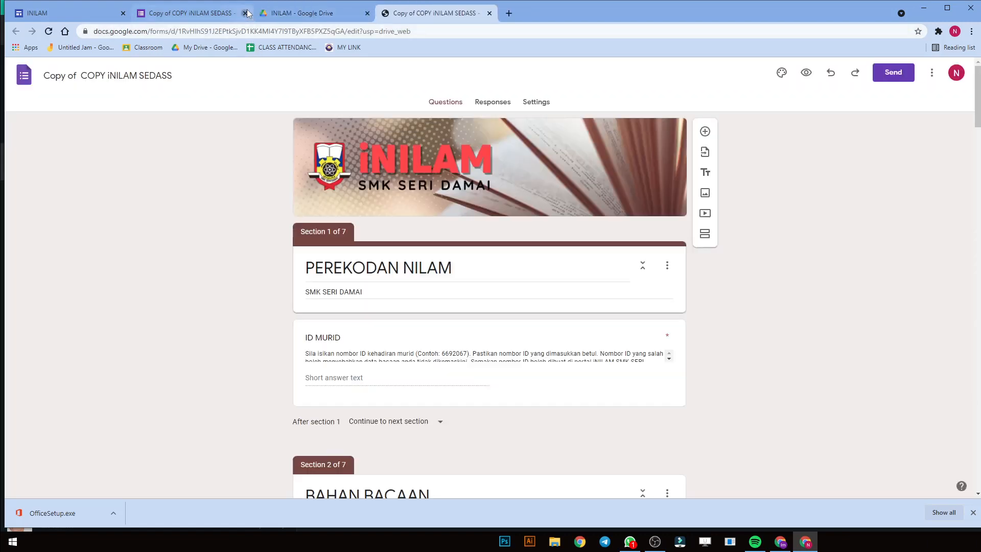
click(246, 12)
Step: Rename the copied form as iNilam SMK SERI DAMAI
click(110, 75)
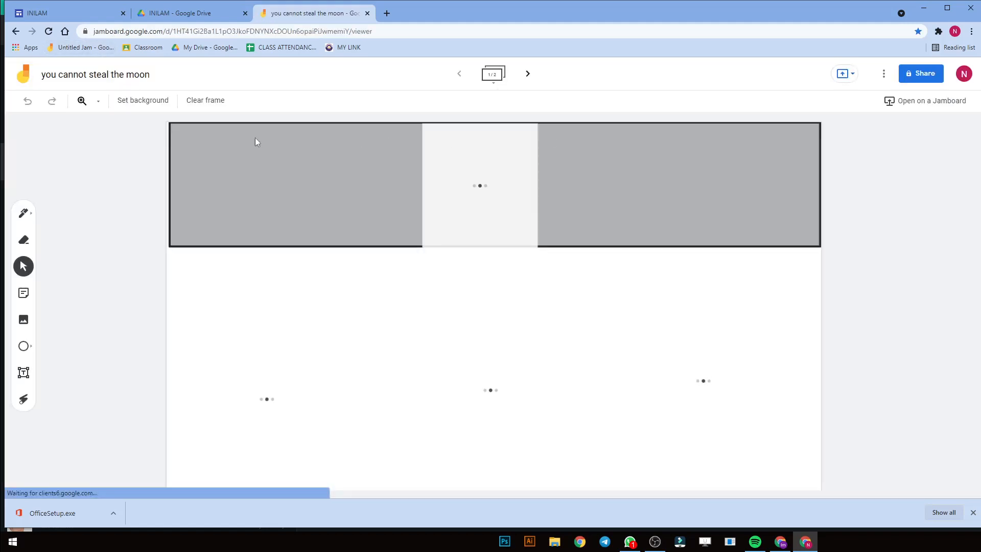
click(15, 31)
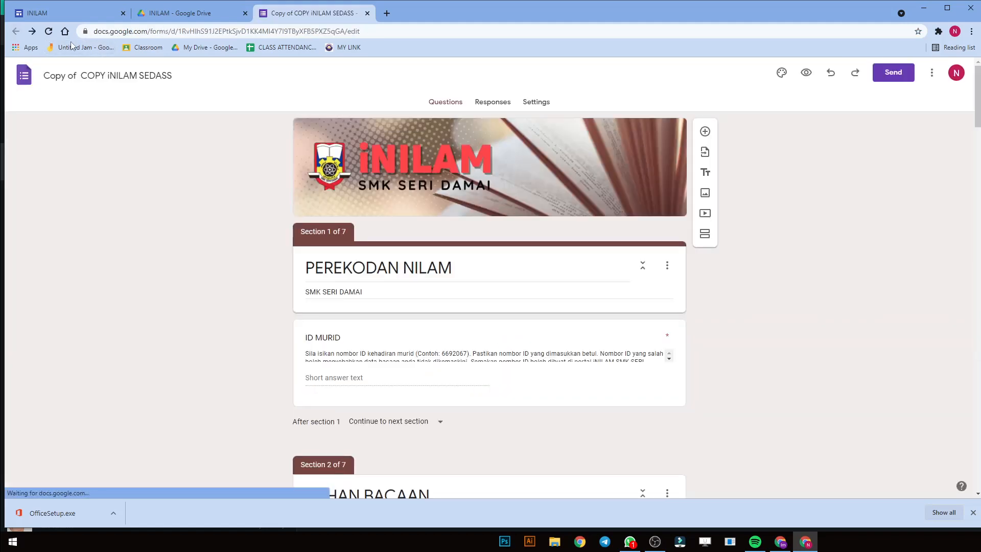
click(155, 69)
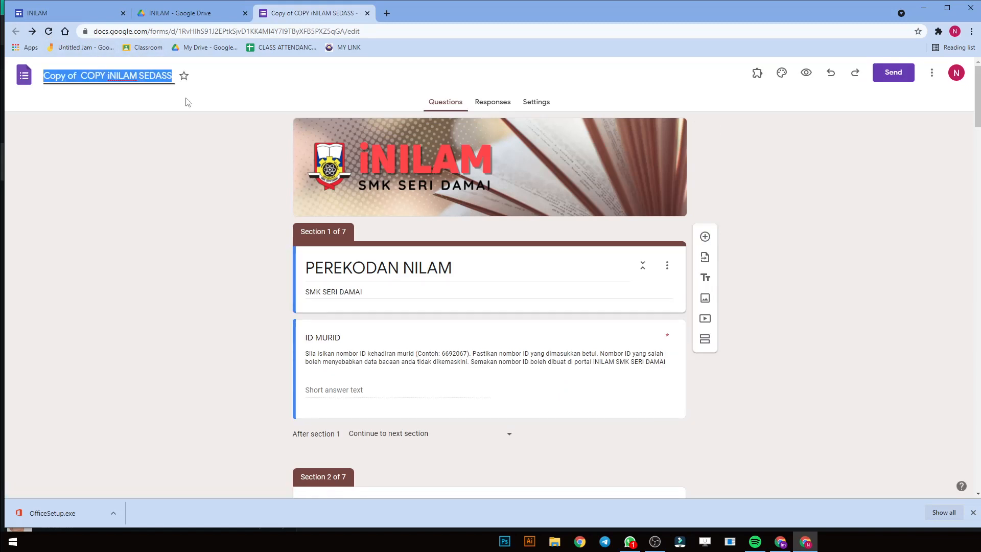
key(BackSpace)
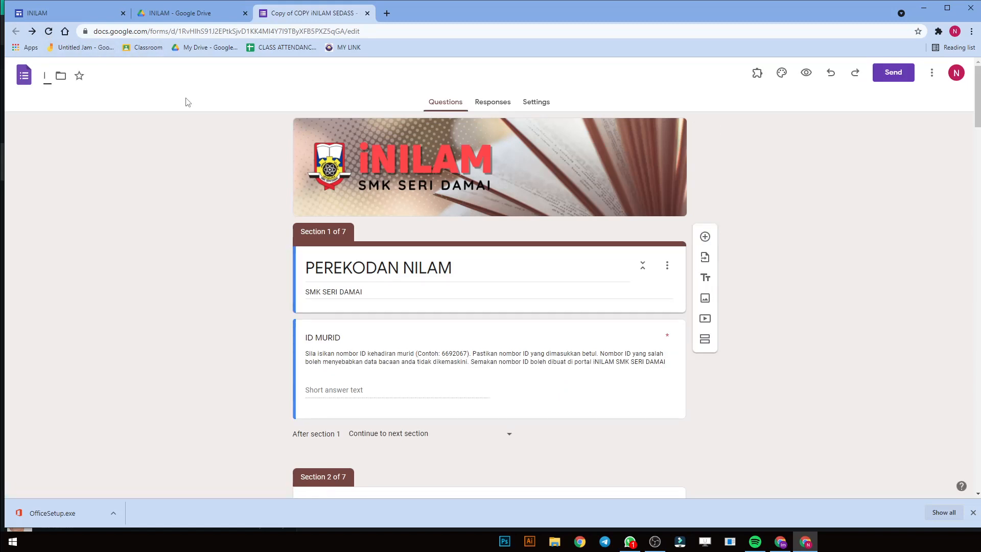
text(iNI)
text(lam)
text( =)
key(BackSpace)
key(BackSpace)
text(SM)
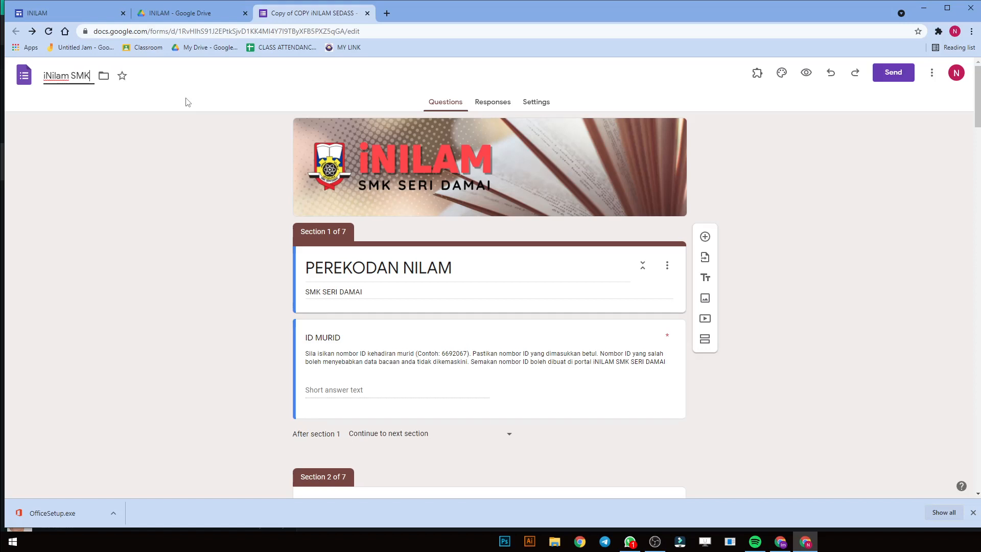
text(K SERI DAMAI)
click(43, 79)
key(Delete)
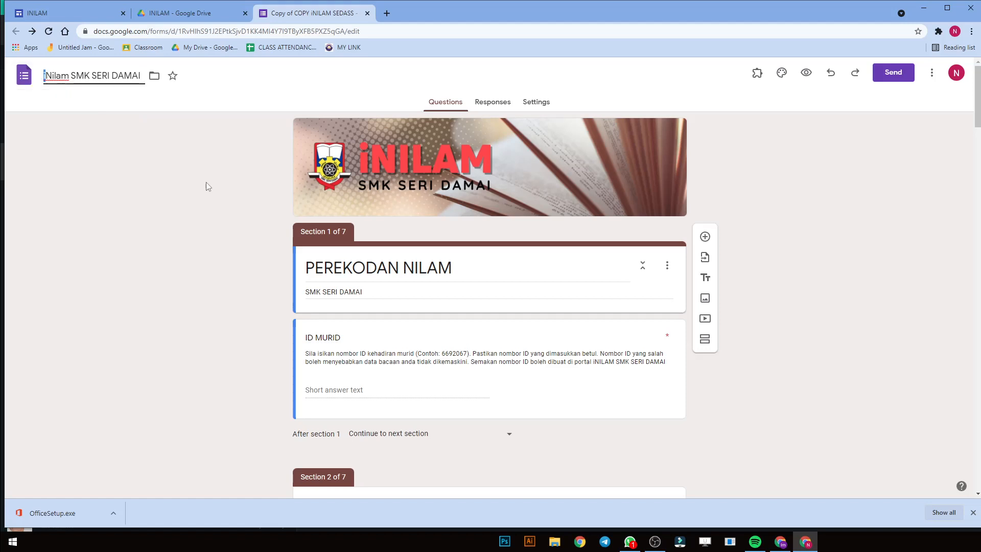
text(i)
click(209, 188)
Step: Review the form's questions from the ID MURID instructions through the reading material sections to AKTIVITI PENGAYAAN
scroll(591, 358, down, 1)
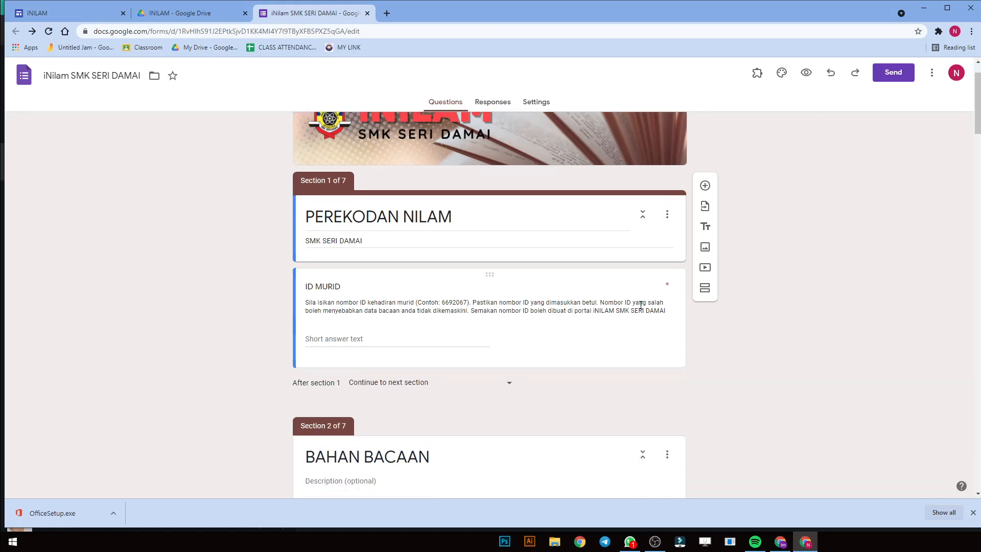
triple_click(601, 310)
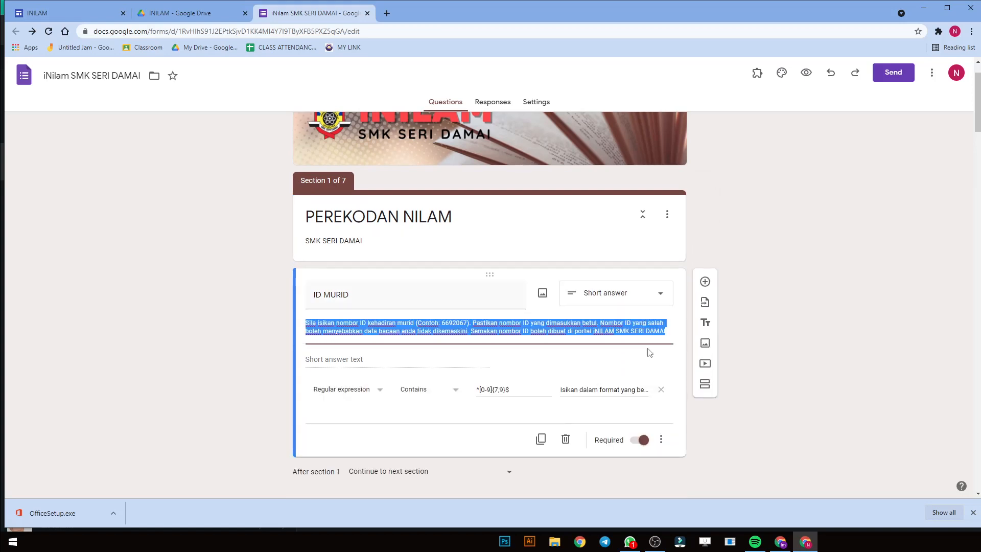
click(628, 331)
scroll(562, 357, down, 5)
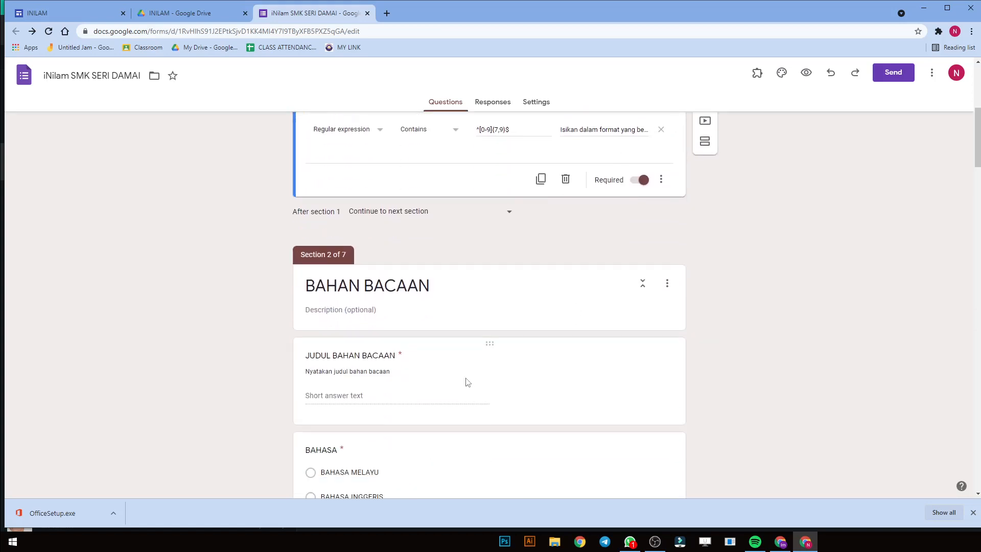
scroll(468, 382, down, 20)
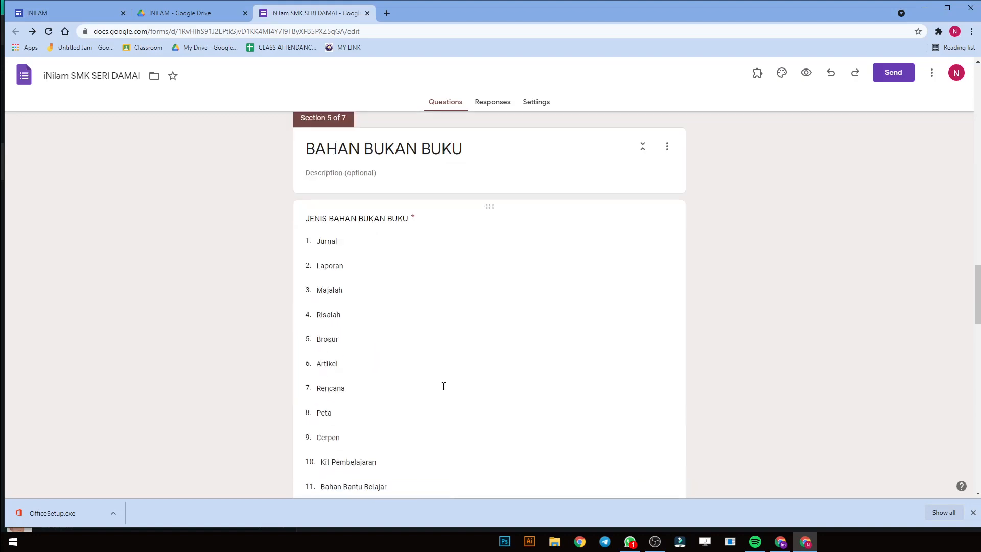
scroll(444, 386, down, 20)
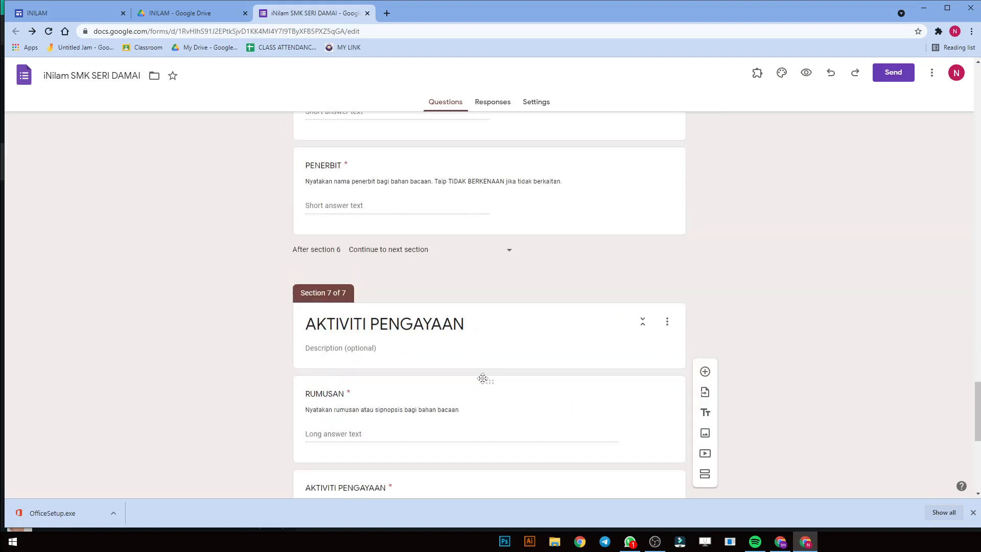
scroll(483, 377, up, 20)
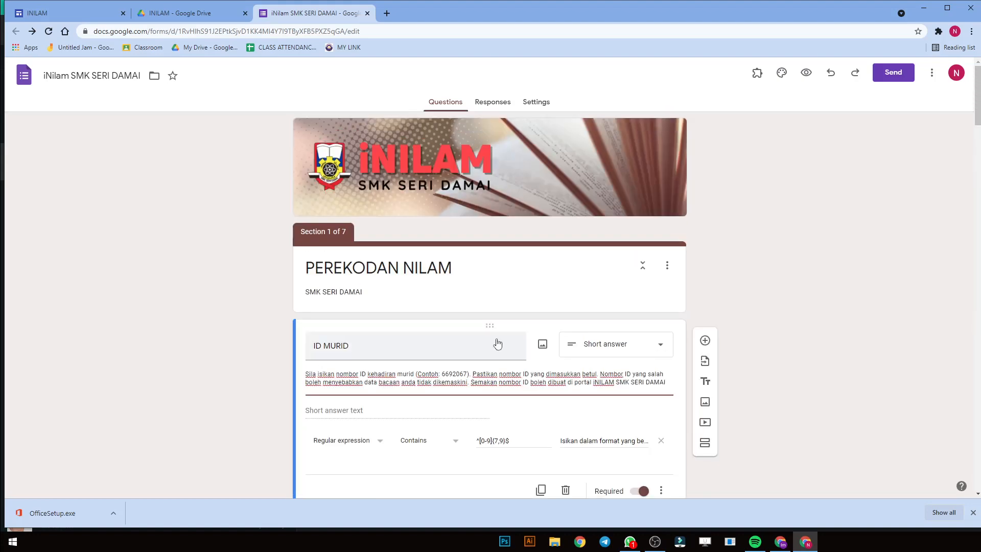
Step: Create a new linked response spreadsheet for the form, keeping the proposed name
click(507, 105)
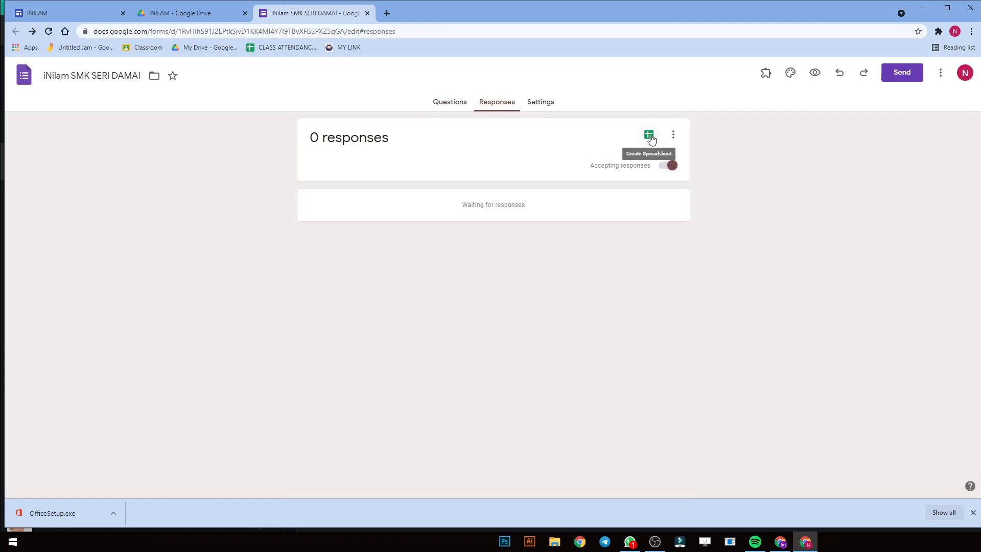
click(649, 136)
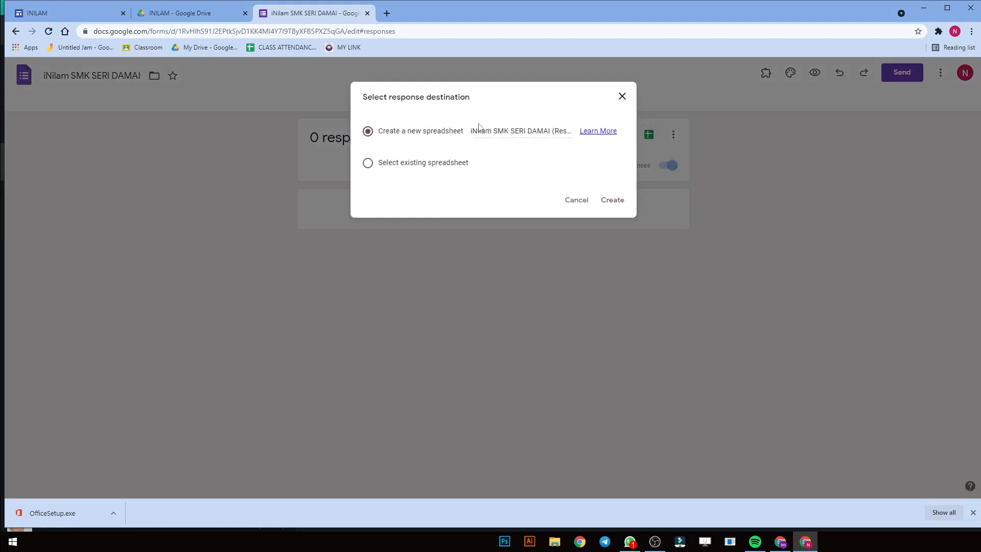
click(608, 199)
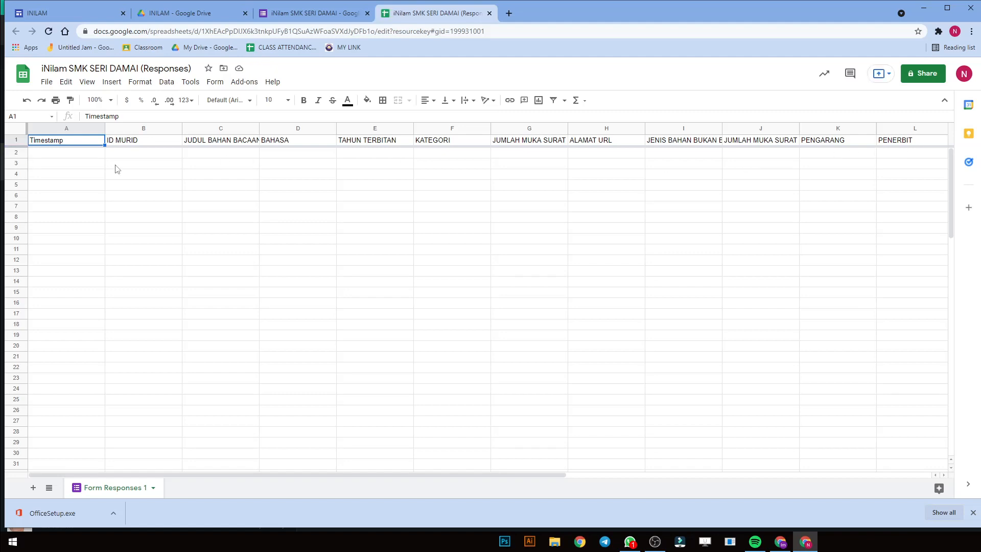
Step: Rename the Form Responses 1 sheet as iNilam
drag(470, 474, 241, 460)
double_click(77, 490)
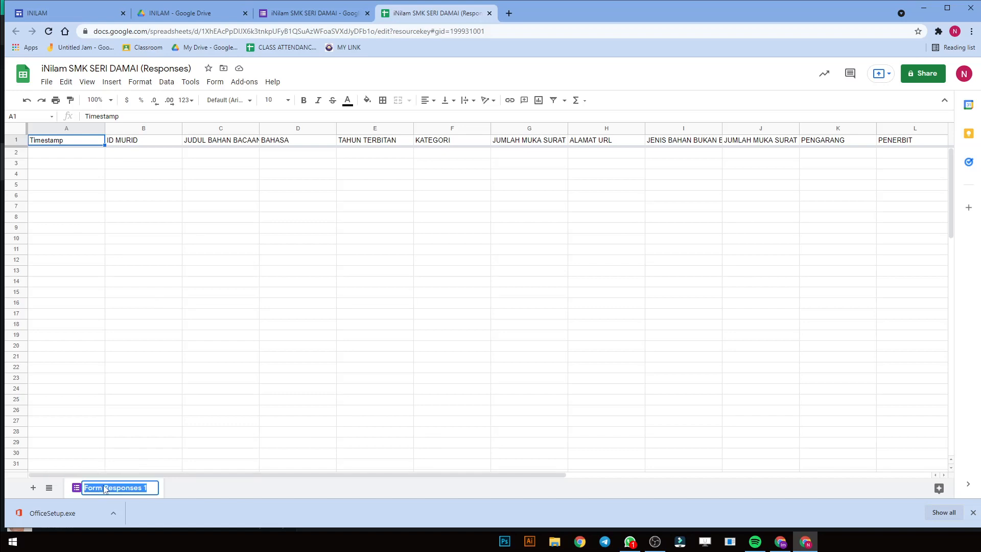
click(185, 489)
double_click(126, 489)
text(i)
text(Ni)
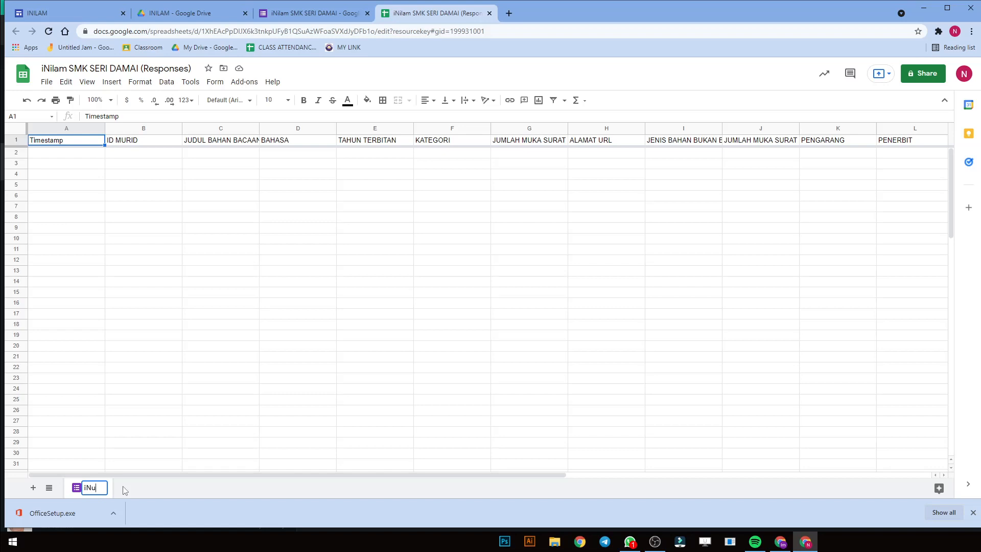
text(lam)
key(Return)
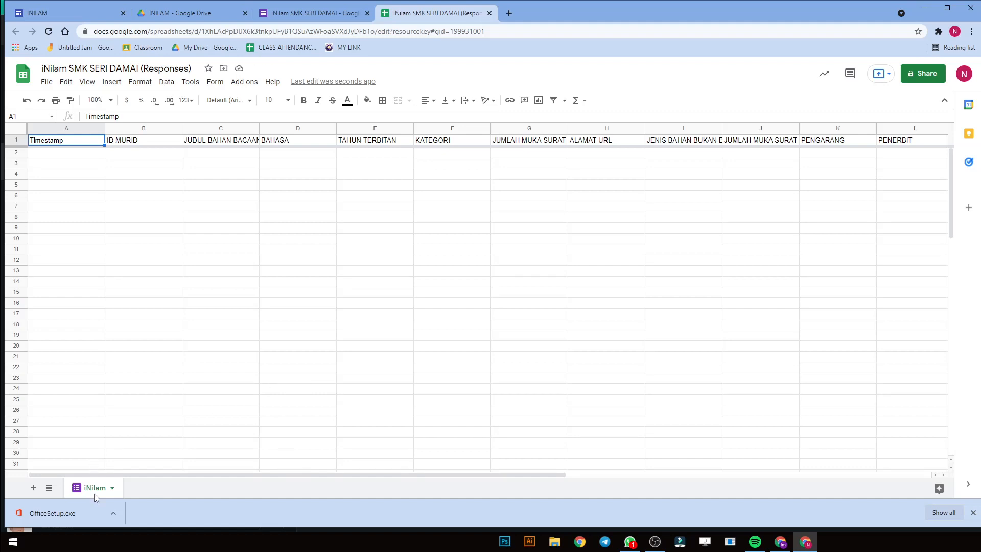
Step: Add a new sheet to the response spreadsheet and name it DATA
click(32, 488)
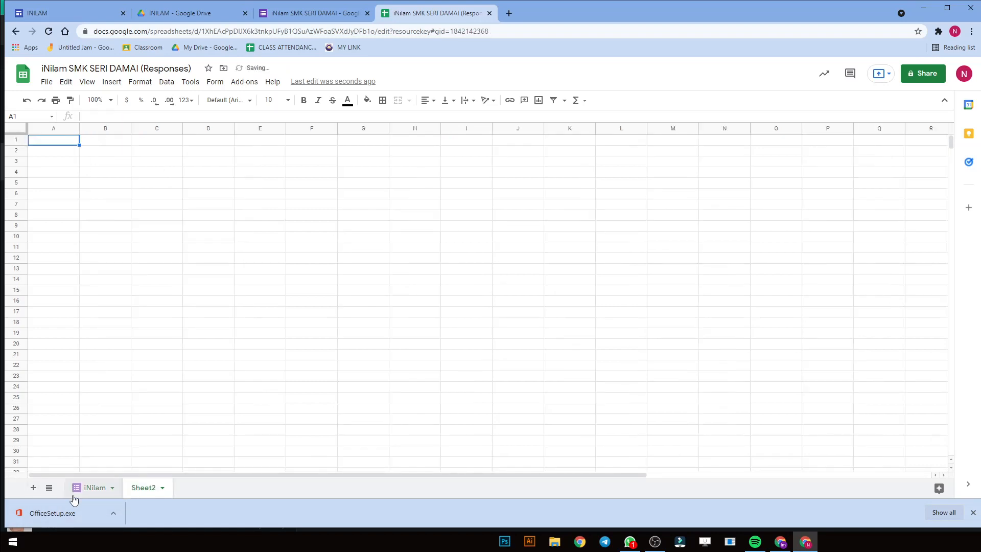
double_click(132, 488)
text(DATA)
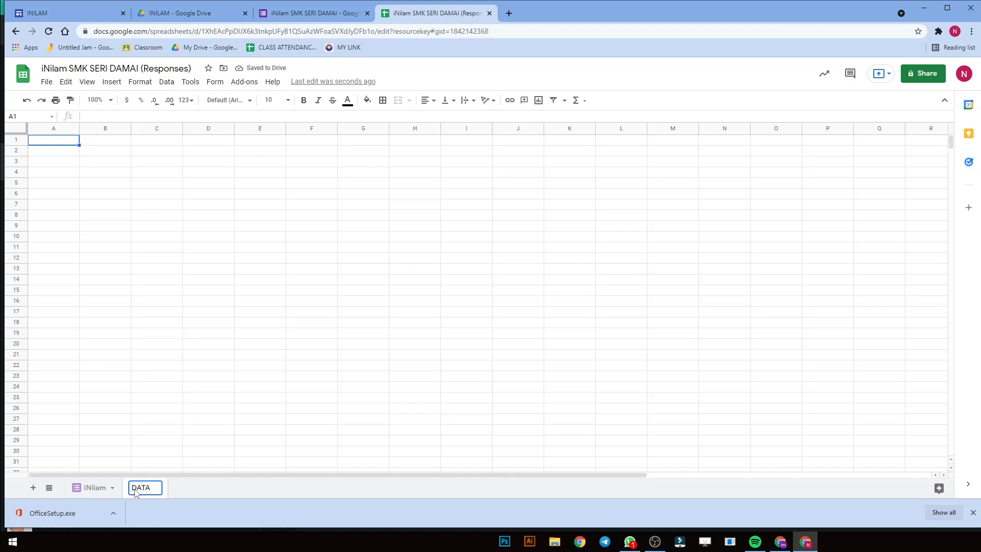
key(Return)
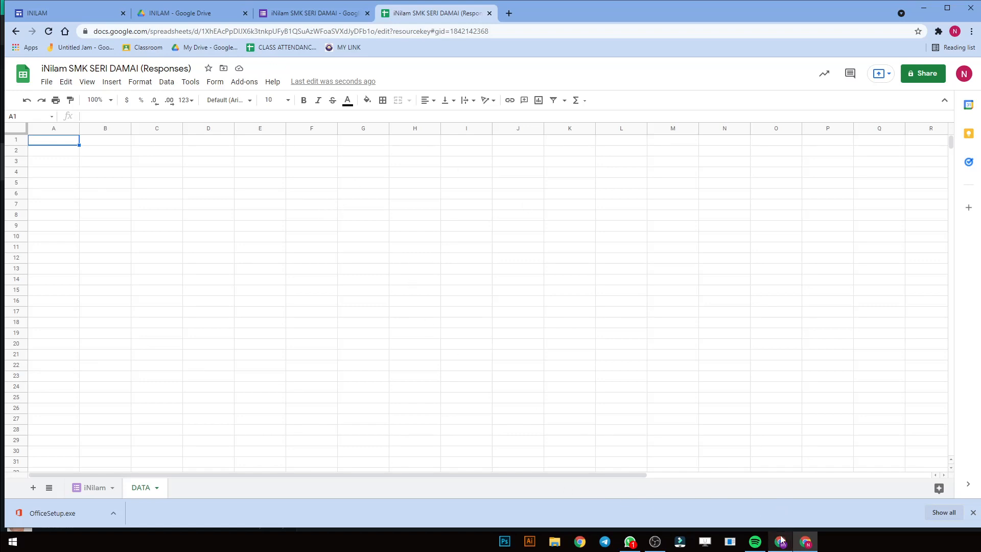
Step: Copy range A1:F7 from the DATA sheet of Copy of iNILAM SEDASS (Responses) into the new DATA sheet, starting at cell A1
mouse_move(783, 540)
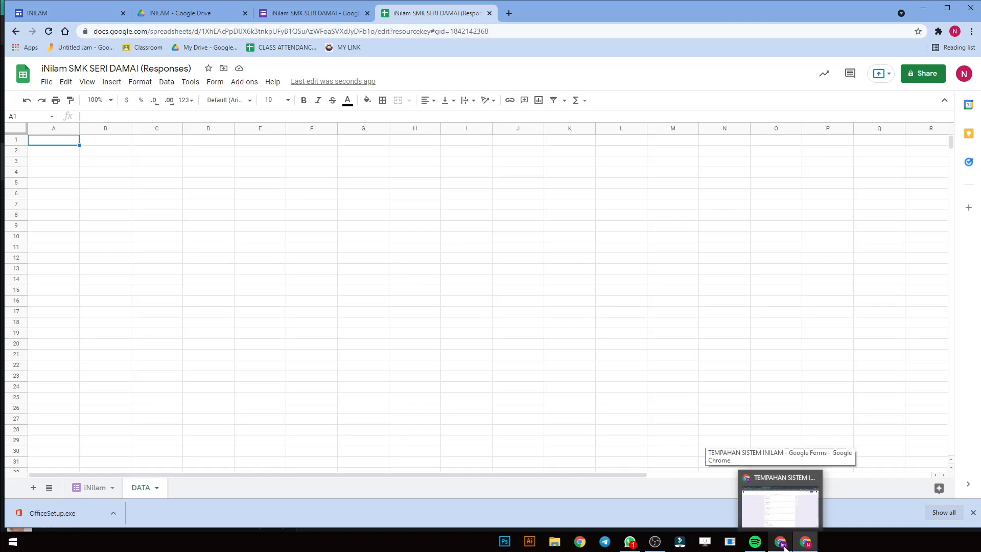
click(782, 541)
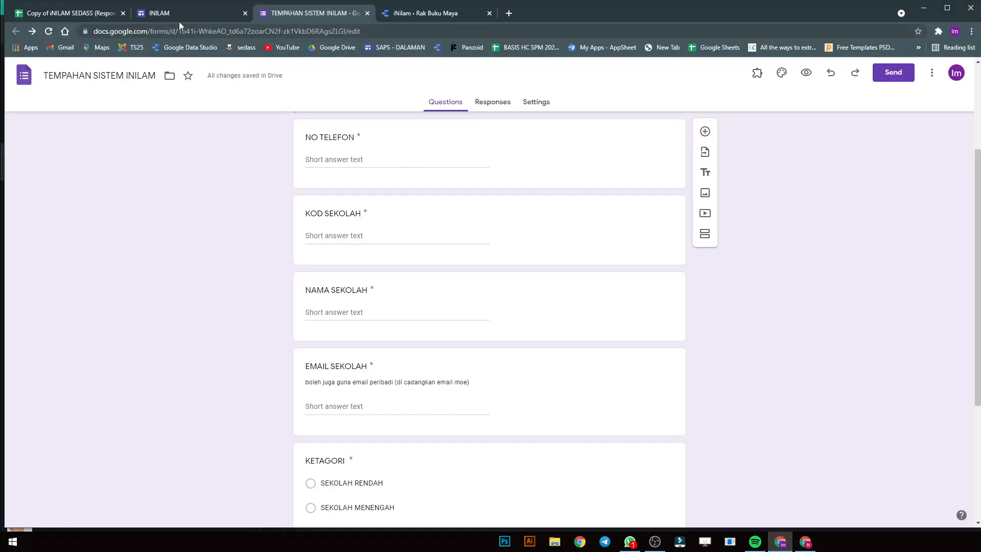
click(97, 13)
click(52, 148)
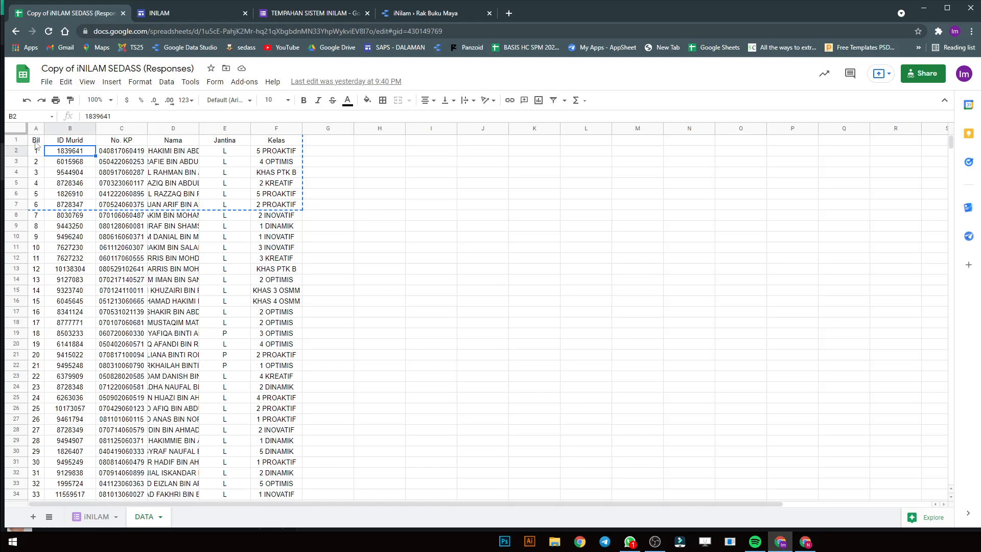
drag(36, 144, 294, 205)
key(ctrl+c)
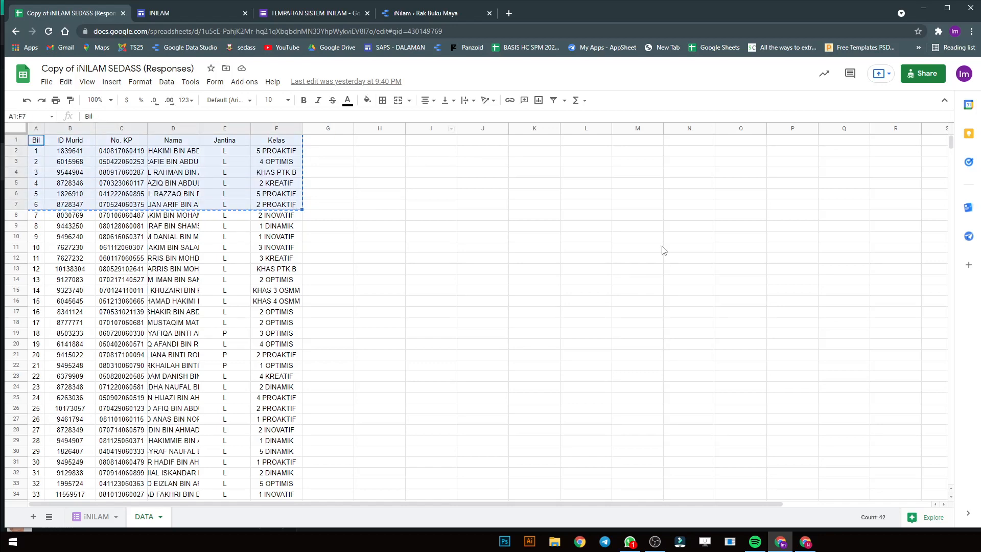
key(alt+Tab)
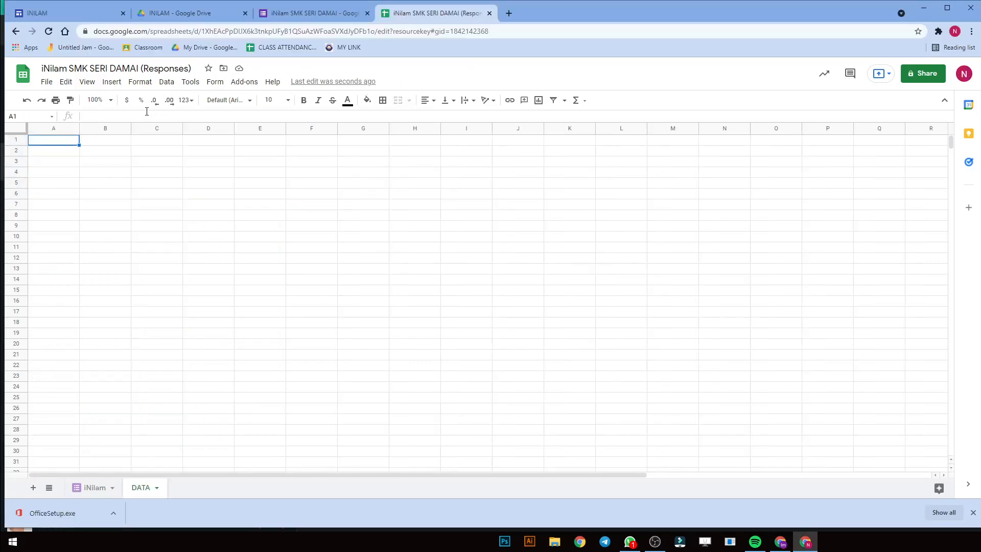
key(ctrl+v)
click(333, 238)
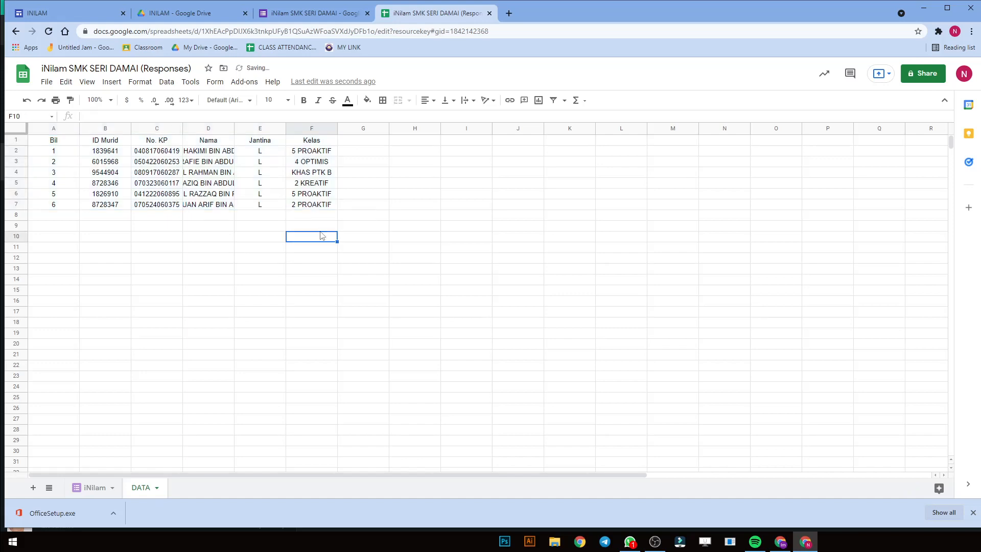
Step: Narrow the Bil column in the DATA sheet to fit its short numbers
click(67, 142)
drag(78, 130, 51, 129)
click(89, 142)
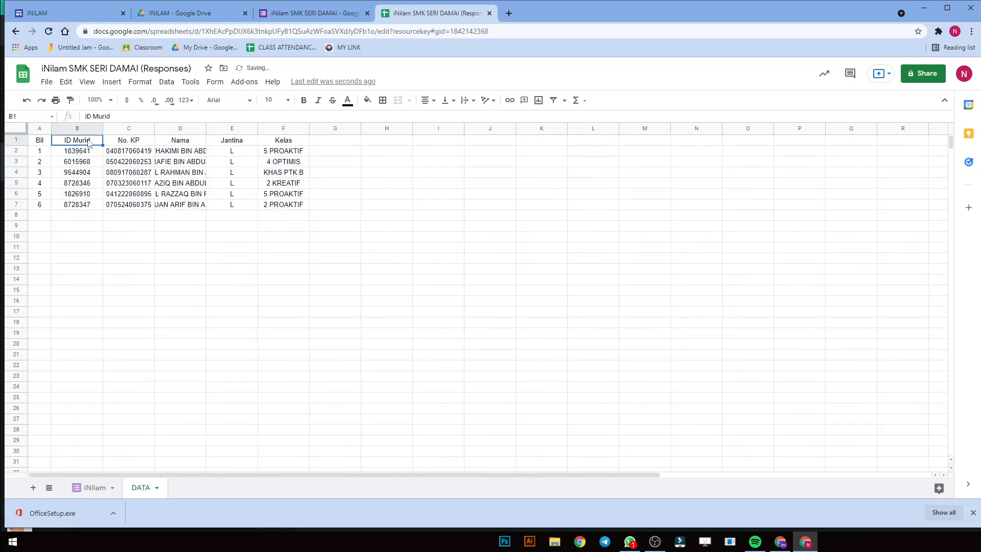
Step: Enlarge the browser page and examine the DATA sheet's header row from Bil and ID Murid to Kelas
click(970, 32)
click(944, 115)
click(944, 114)
click(944, 115)
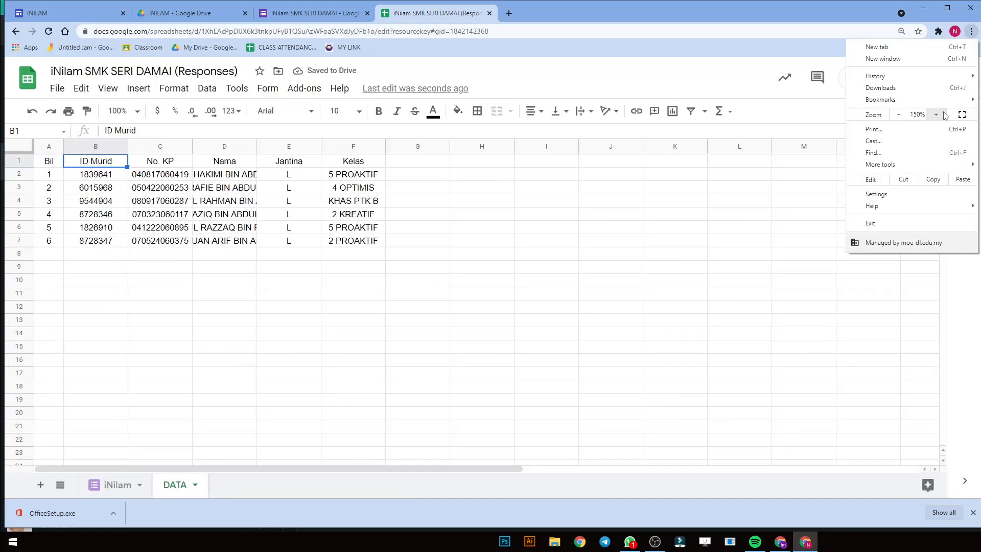
click(102, 236)
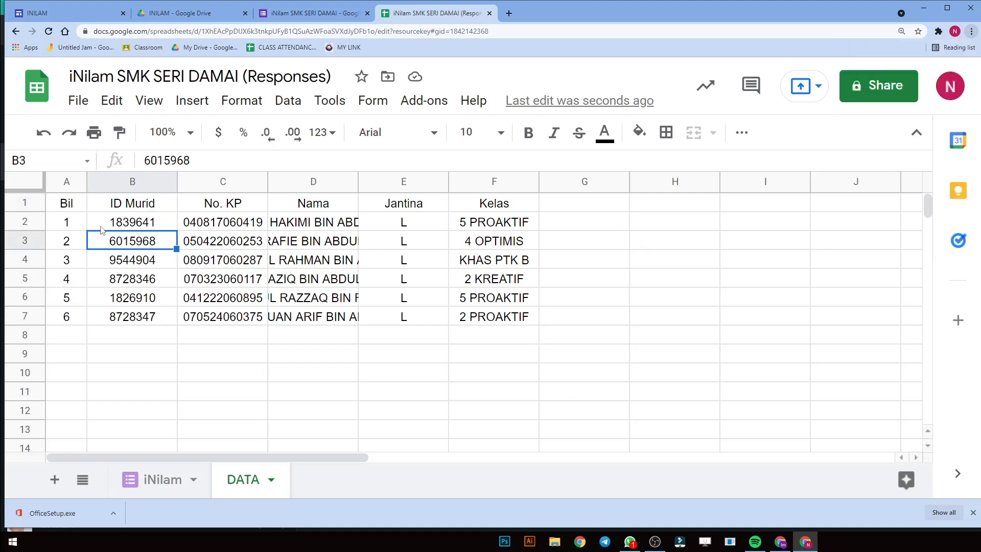
click(75, 209)
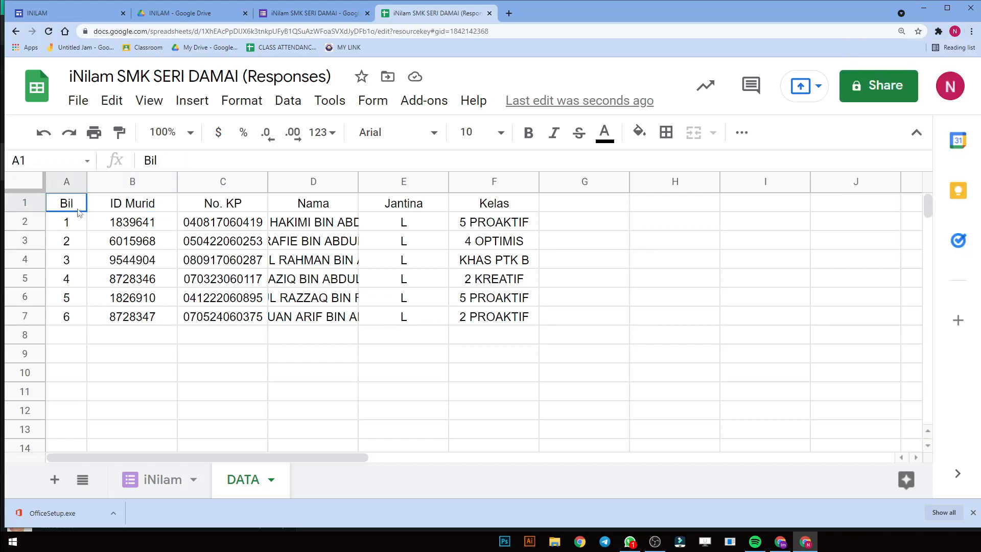
click(135, 207)
drag(82, 207, 502, 209)
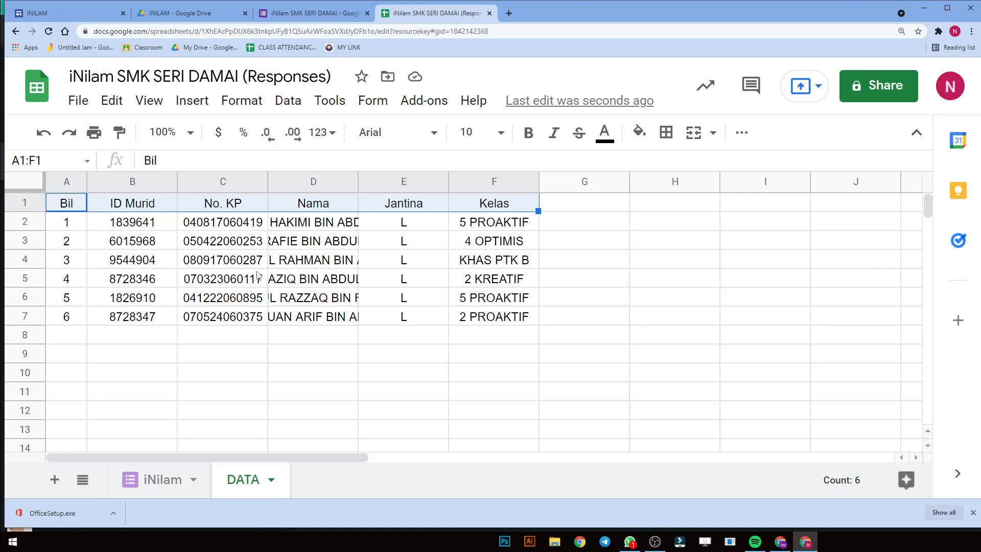
click(115, 242)
click(122, 207)
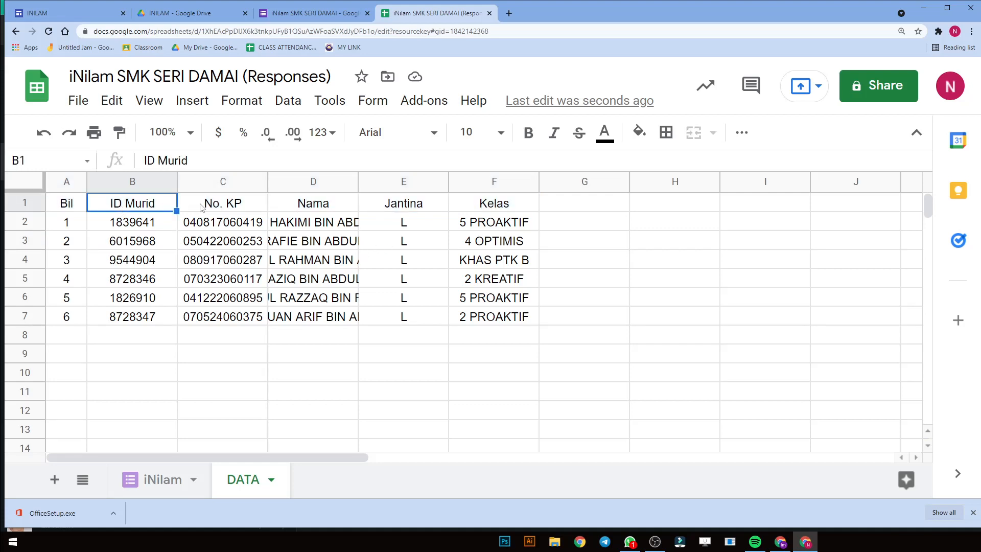
click(201, 207)
click(328, 210)
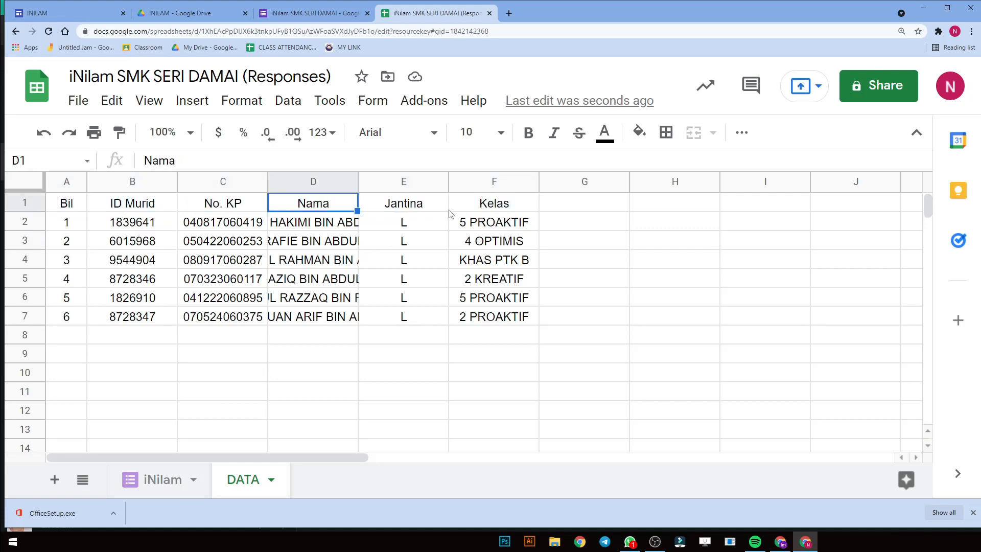
click(448, 209)
click(477, 209)
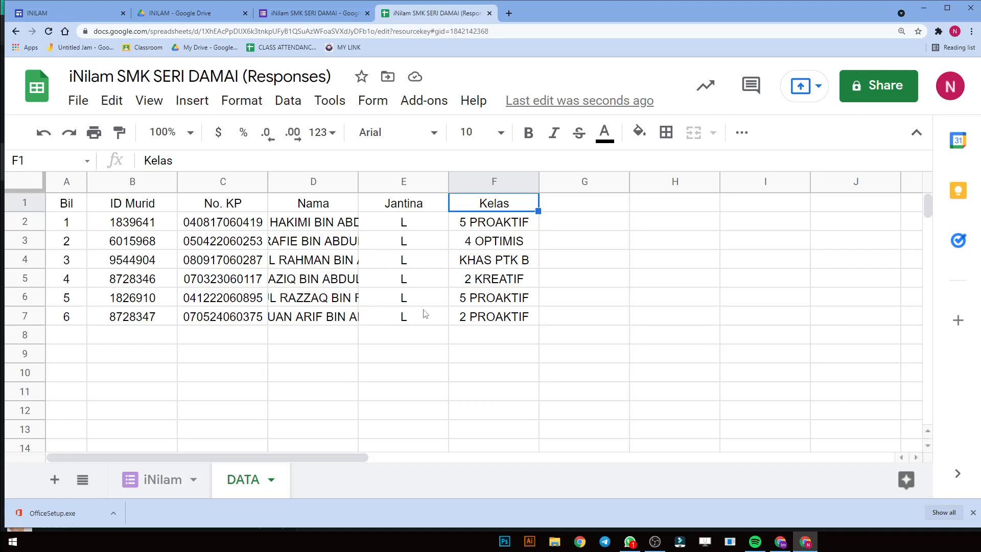
Step: Examine the sample student records in the DATA sheet, covering ID Murid, No. KP, Nama, Jantina and the class names
click(126, 205)
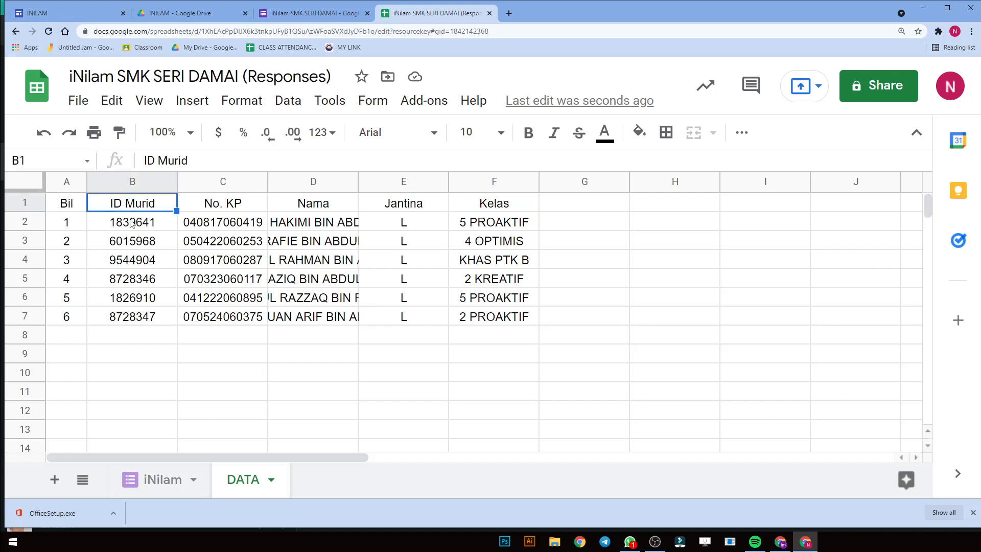
click(167, 257)
click(228, 242)
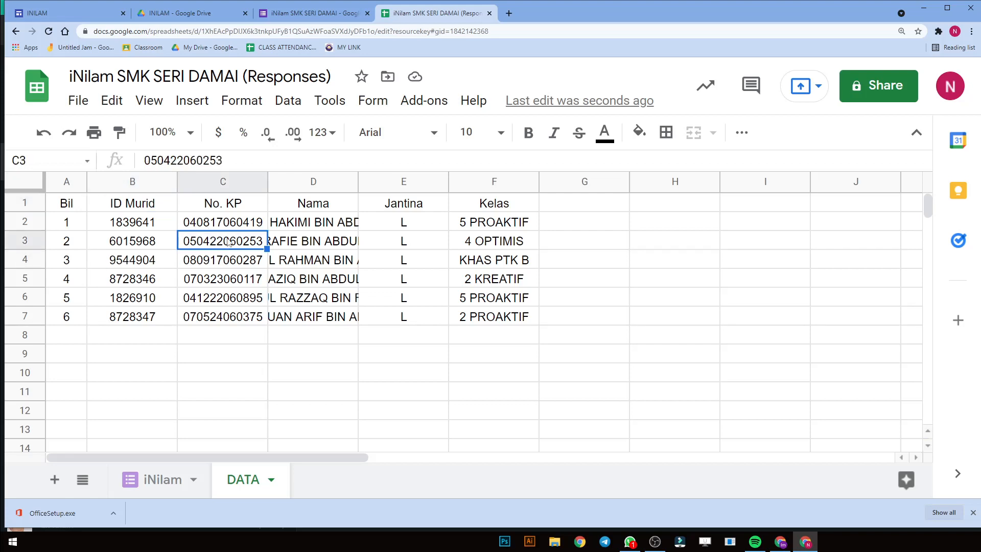
click(294, 241)
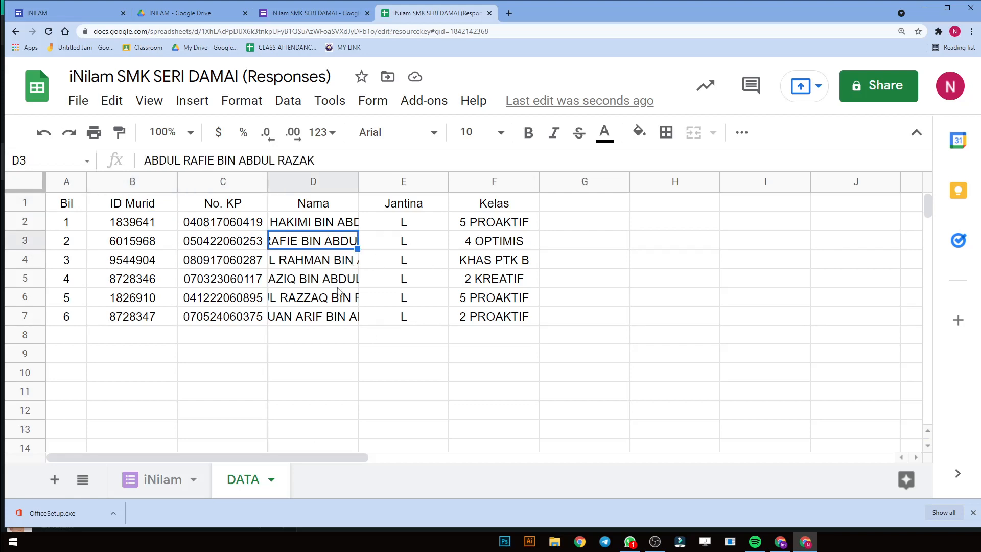
drag(498, 224, 501, 320)
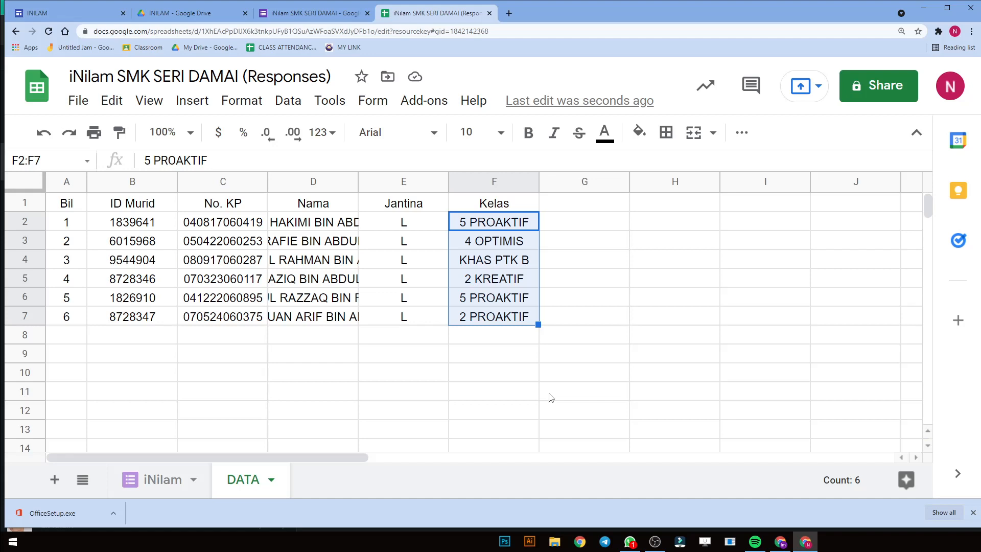
click(148, 235)
click(224, 243)
click(318, 247)
click(427, 253)
click(487, 260)
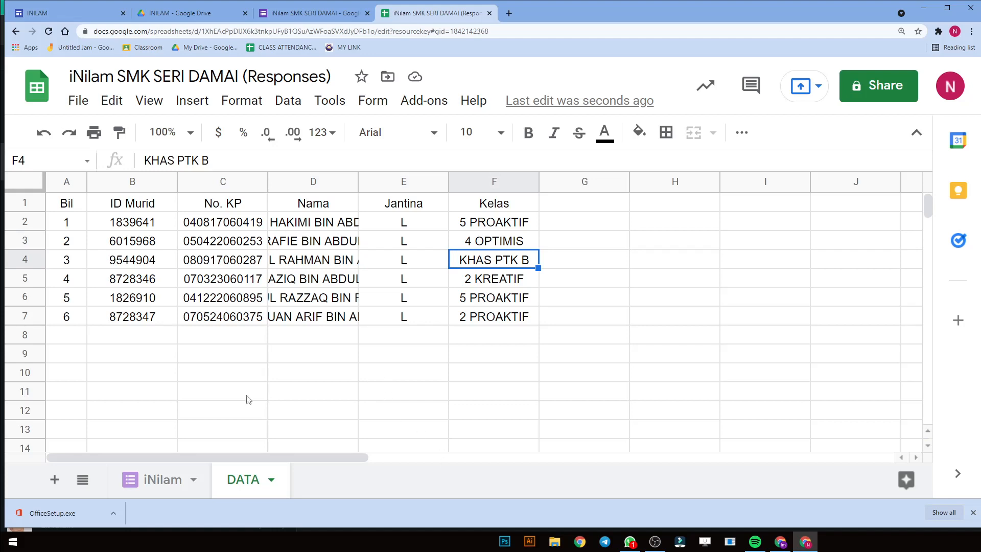
Step: Open the iNilam sheet and look over its response columns, selecting the empty row A2:N2
click(161, 489)
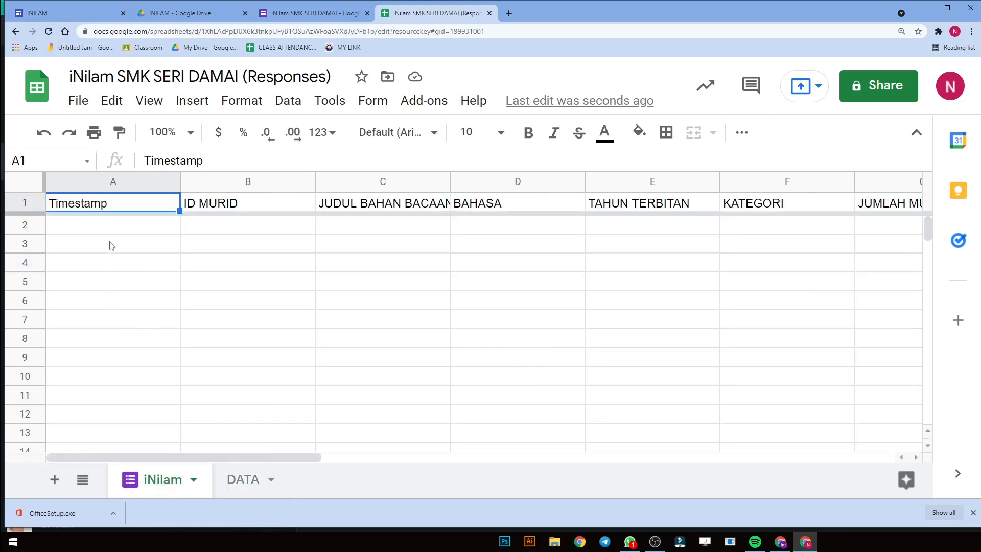
mouse_move(199, 453)
mouse_down()
mouse_move(508, 462)
mouse_move(198, 456)
mouse_up()
drag(102, 232, 386, 229)
drag(598, 457, 199, 460)
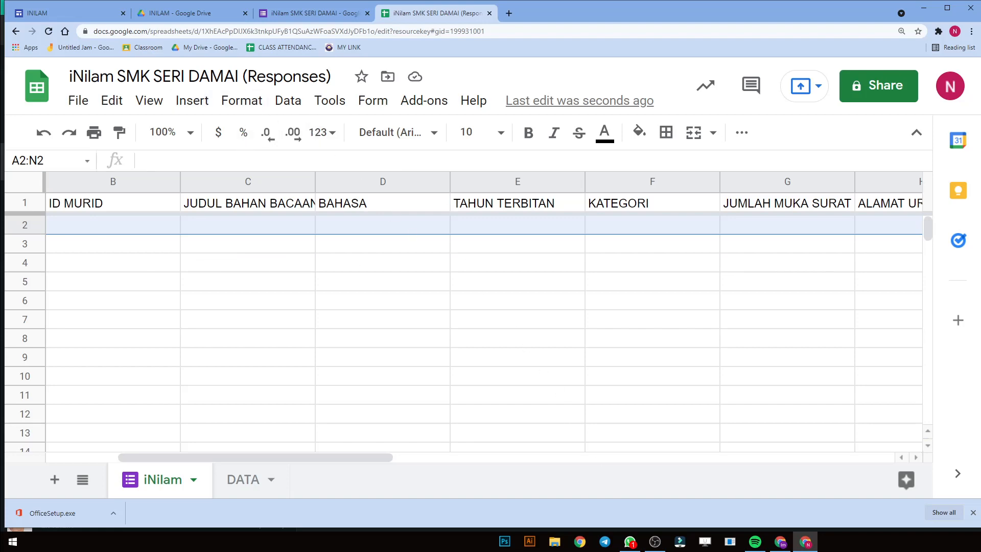
Step: Copy the first response row, A2:N2, from the INILAM sheet of Copy of iNILAM SEDASS (Responses) into row 2 of the new iNilam sheet
click(780, 542)
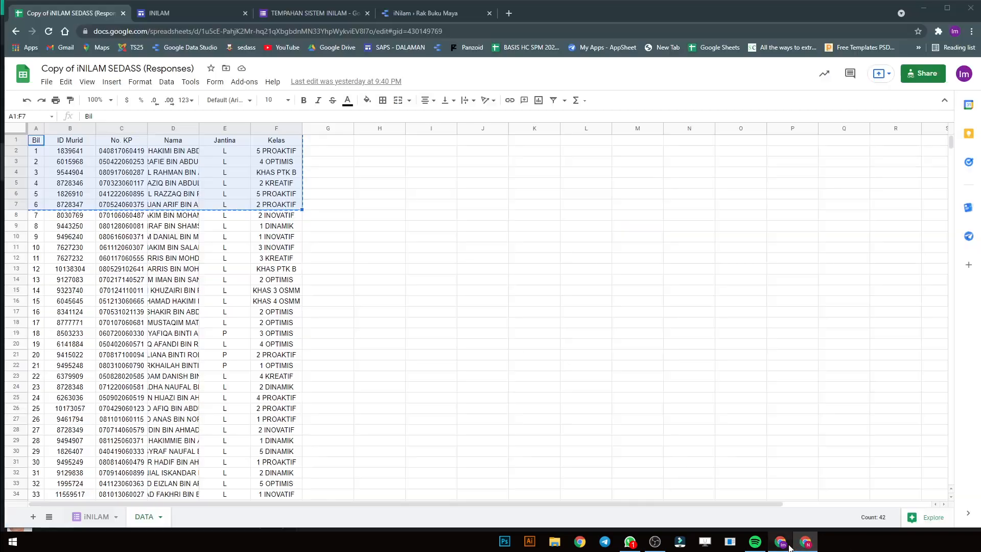
click(100, 518)
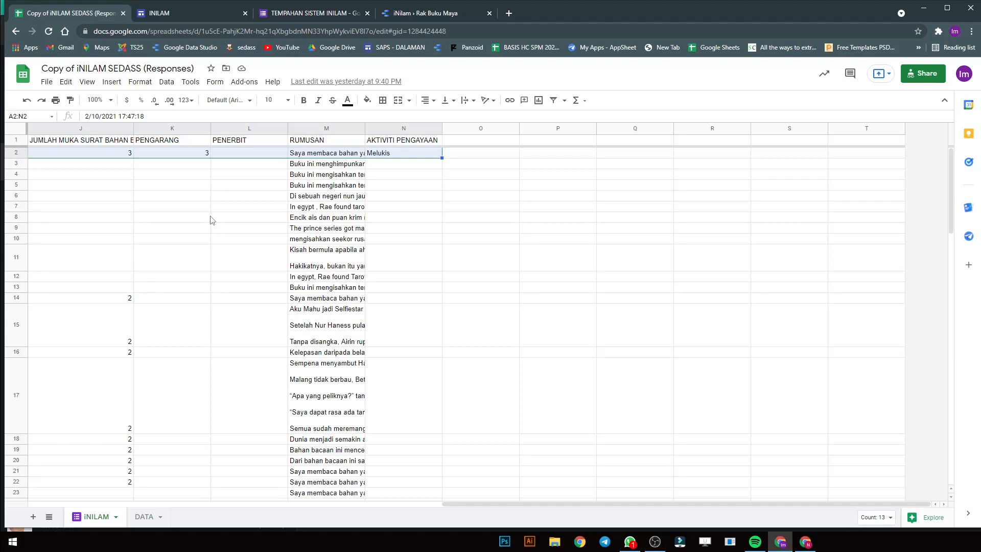
key(alt+Tab)
click(164, 221)
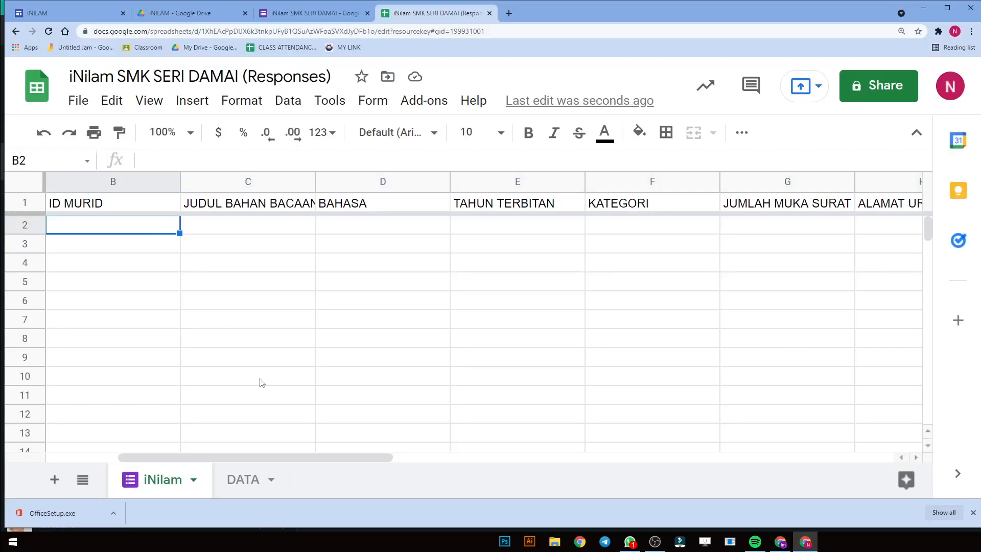
drag(268, 453, 198, 456)
click(146, 225)
key(ctrl+v)
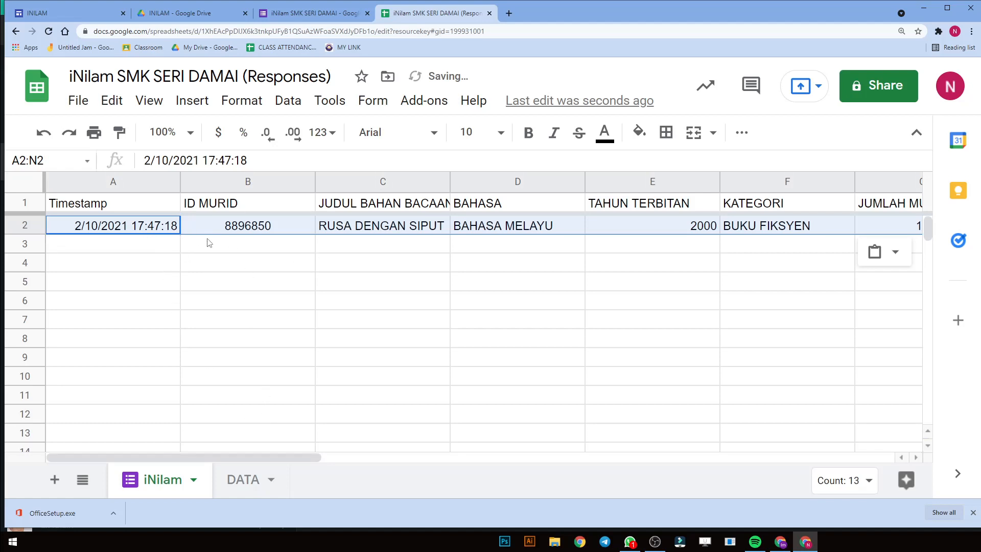
key(Right)
drag(264, 456, 114, 443)
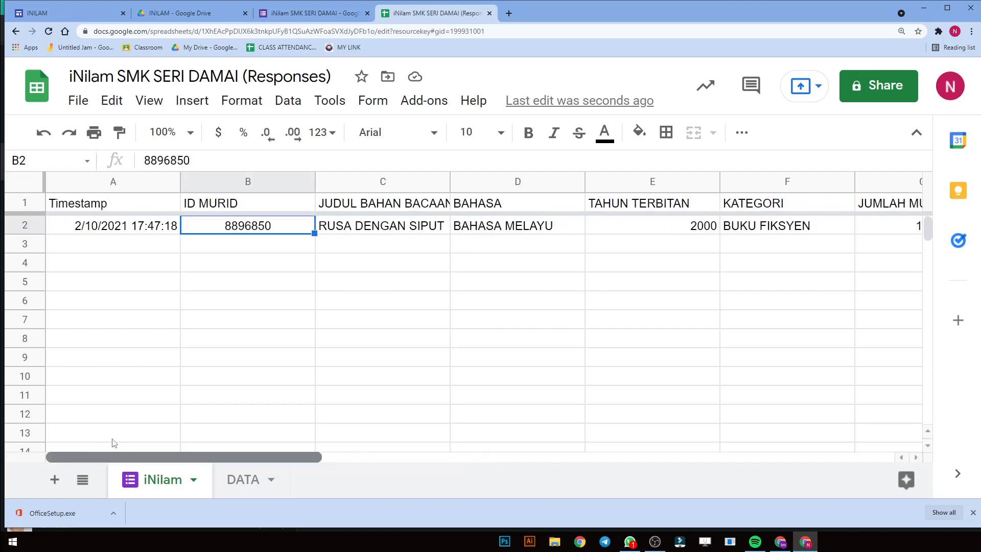
Step: Fill the empty PENERBIT cell L2 of the iNilam sheet with a sample publisher name, and look over row 2 and the DATA sheet
click(129, 236)
click(387, 235)
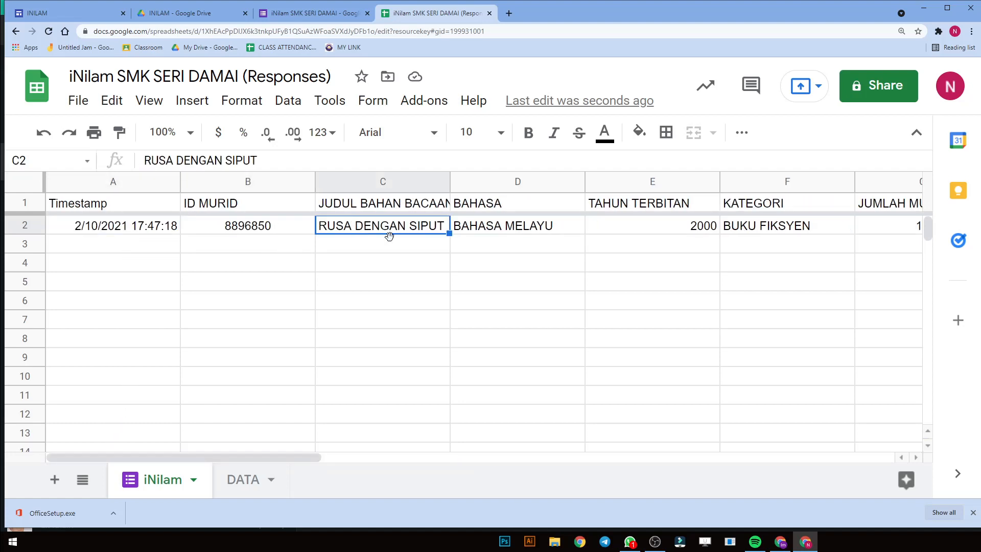
click(518, 246)
drag(315, 457, 500, 457)
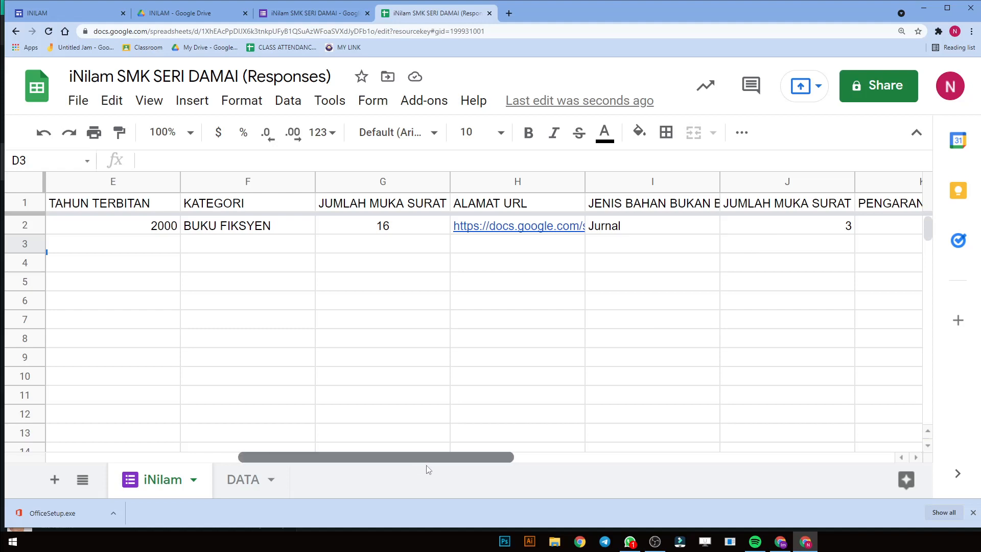
drag(429, 468, 550, 473)
click(653, 225)
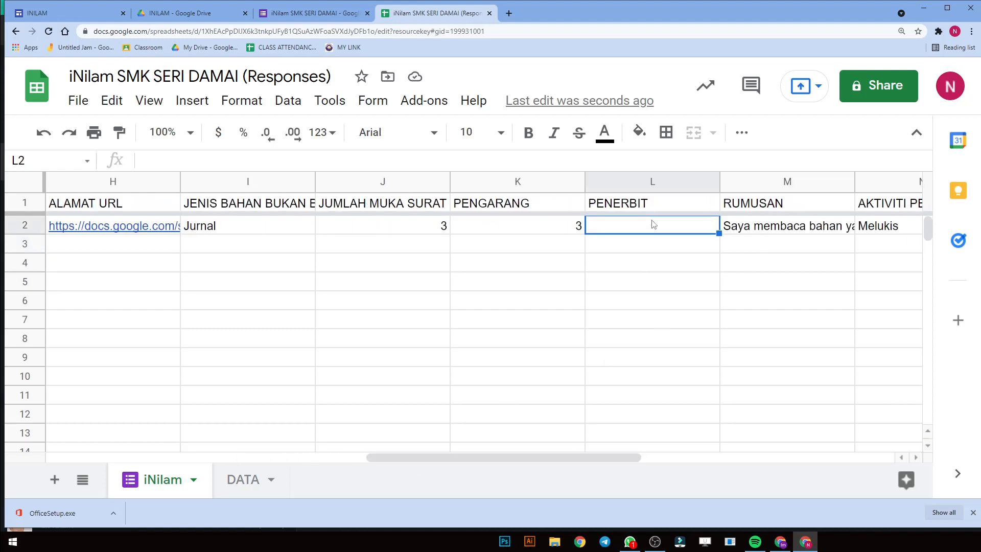
text(ABU)
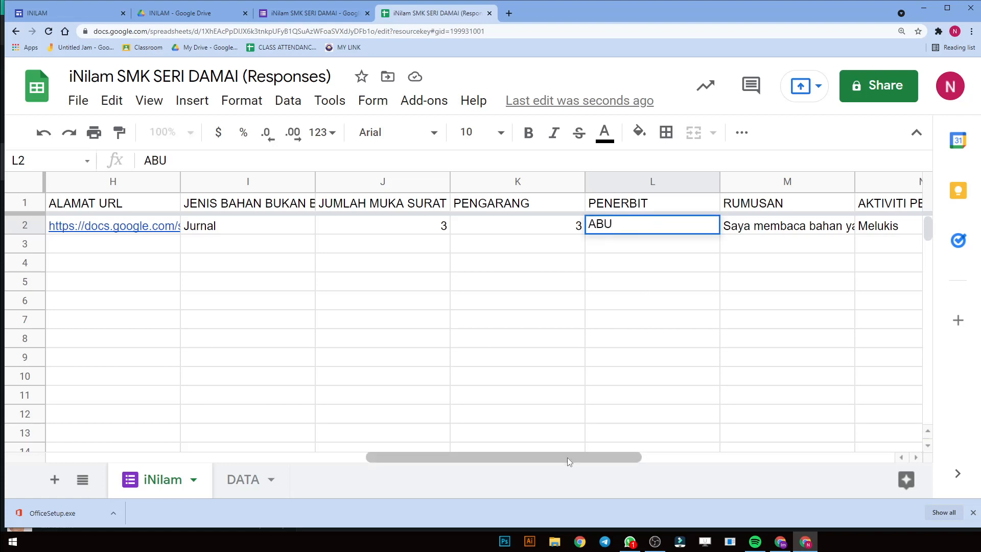
drag(568, 456, 71, 455)
click(649, 415)
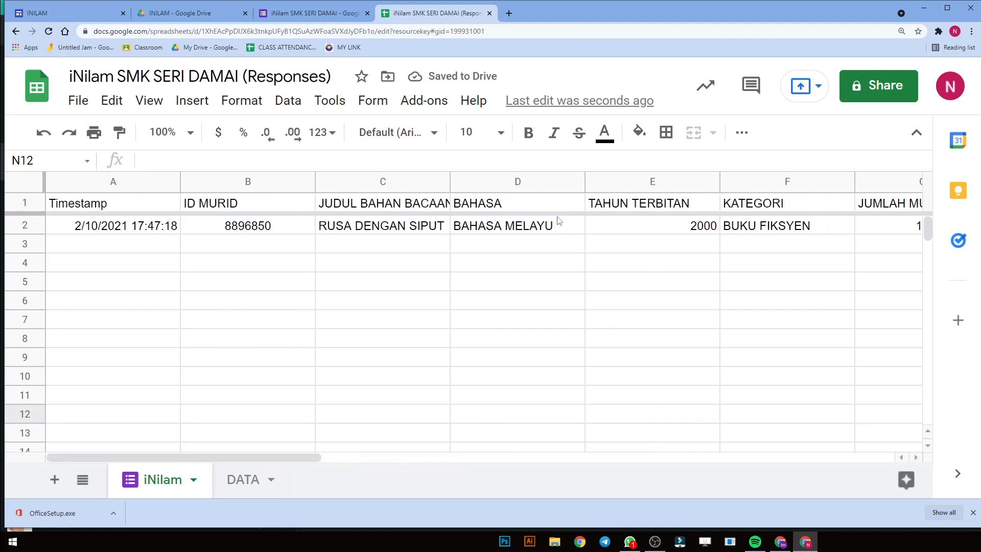
click(25, 226)
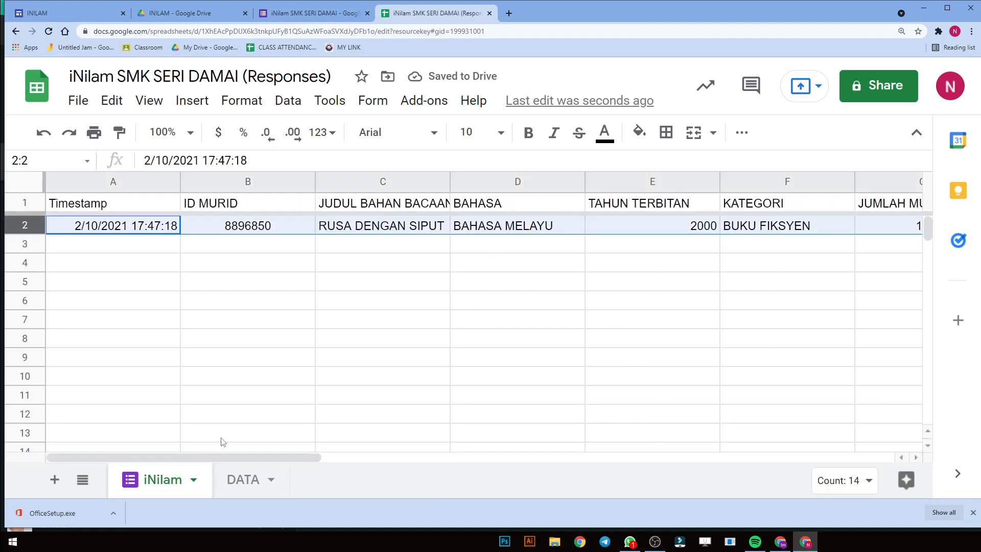
click(247, 485)
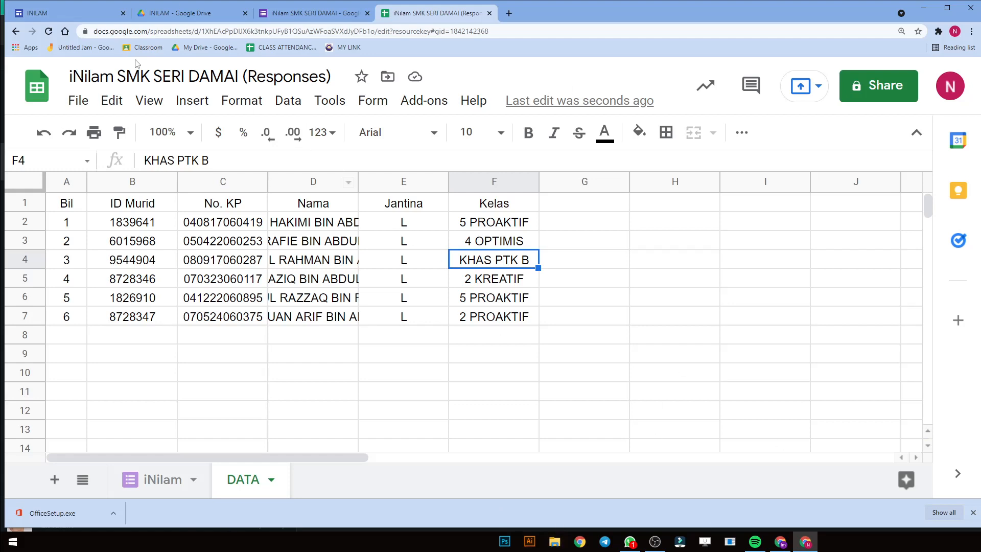
Step: Open the INILAM SITE report from the INILAM web page, copy it in Data Studio with the offered data sources, and close the original
click(77, 13)
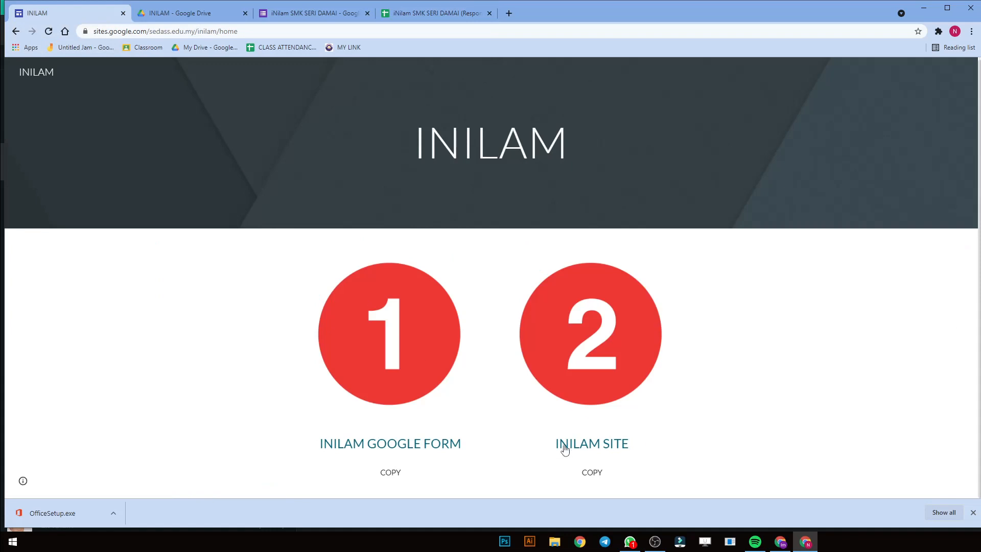
click(602, 446)
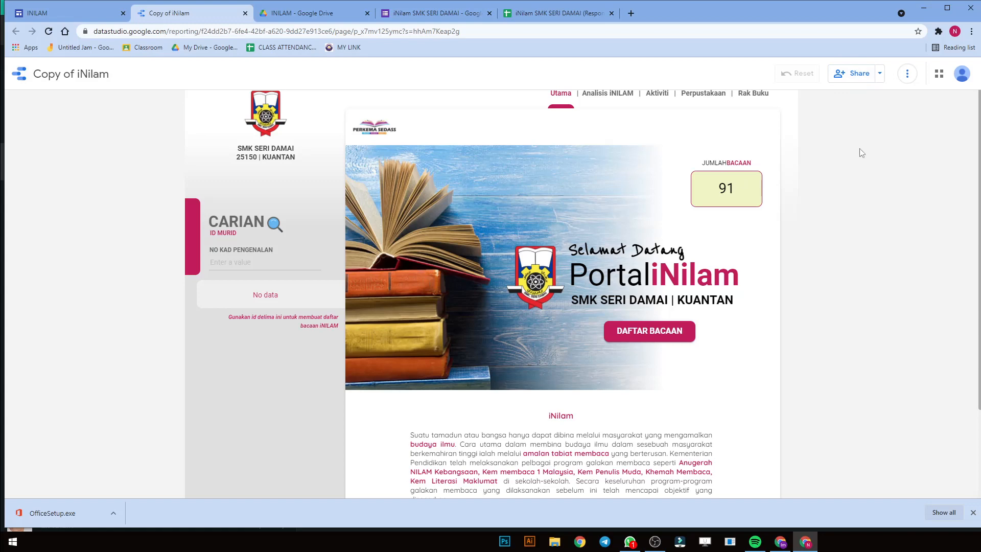
click(907, 75)
click(919, 95)
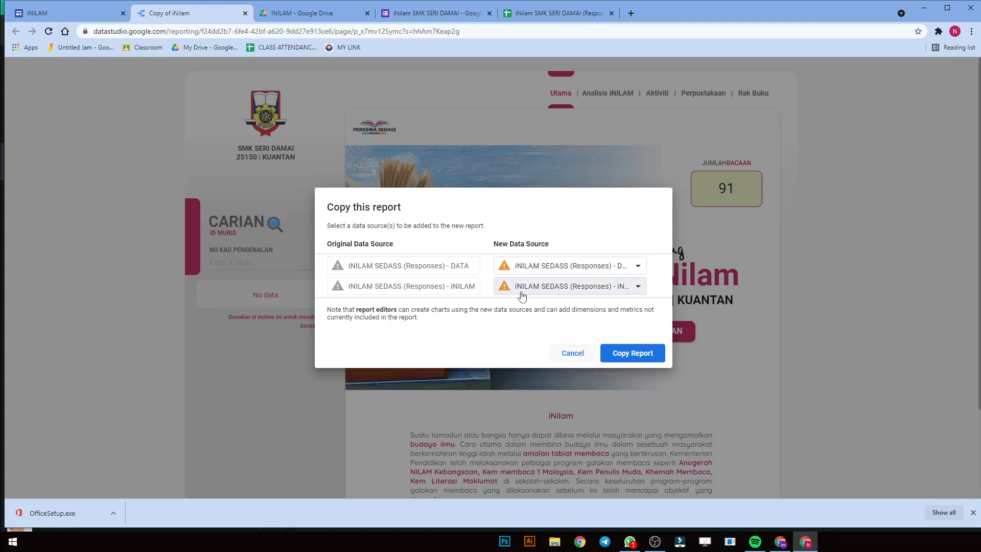
click(632, 355)
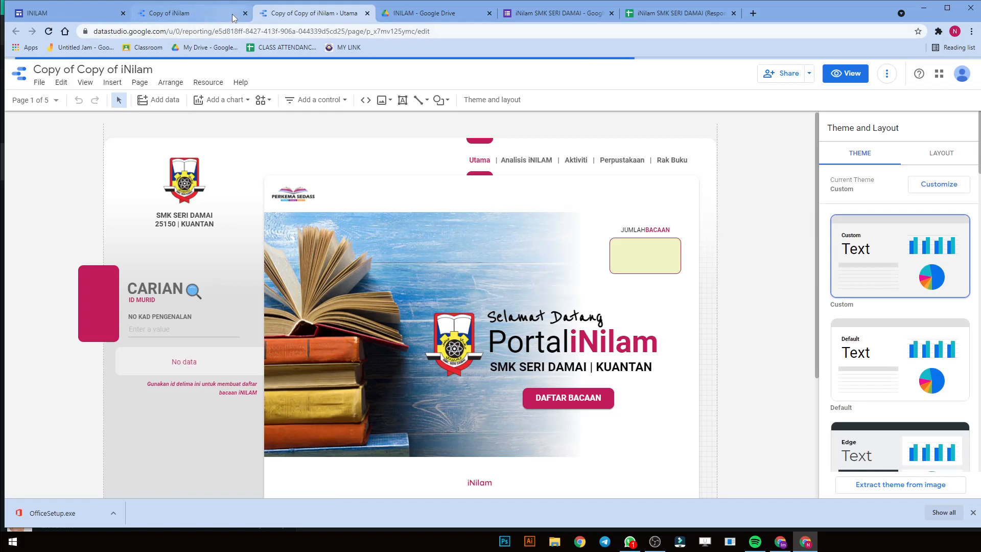
middle_click(189, 13)
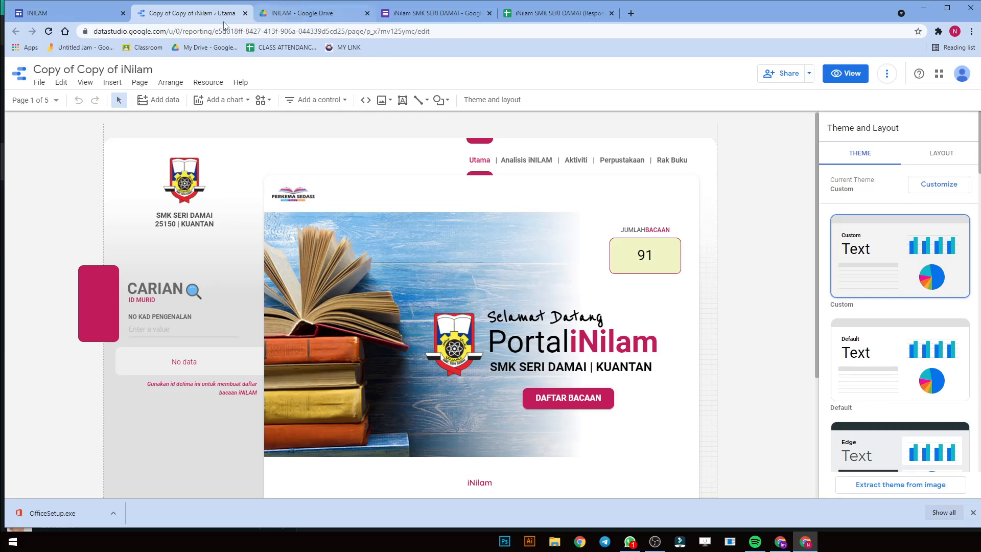
Step: Copy the full URL of the iNilam SMK SERI DAMAI (Responses) spreadsheet with its iNilam sheet open
click(548, 16)
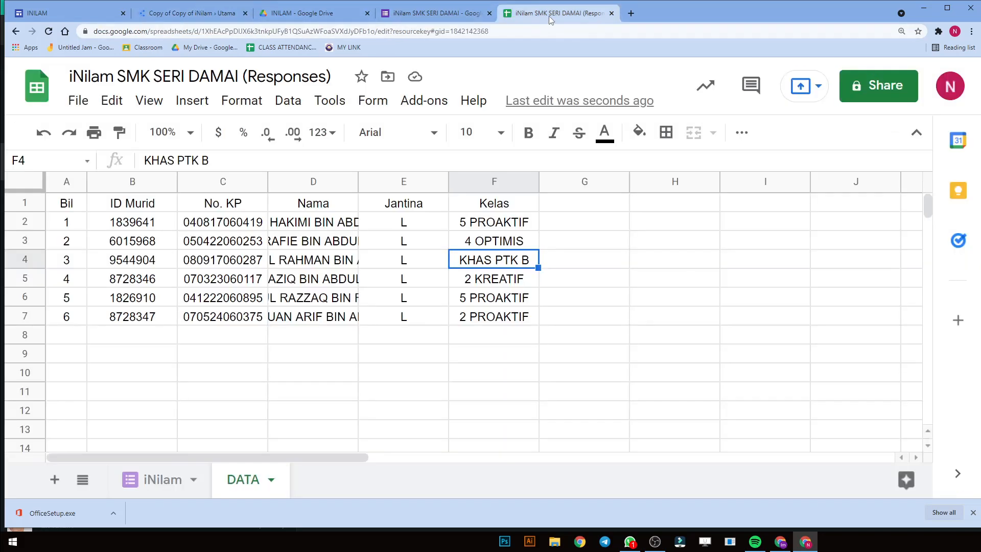
click(153, 483)
click(232, 488)
click(180, 489)
drag(484, 32, 81, 3)
right_click(148, 33)
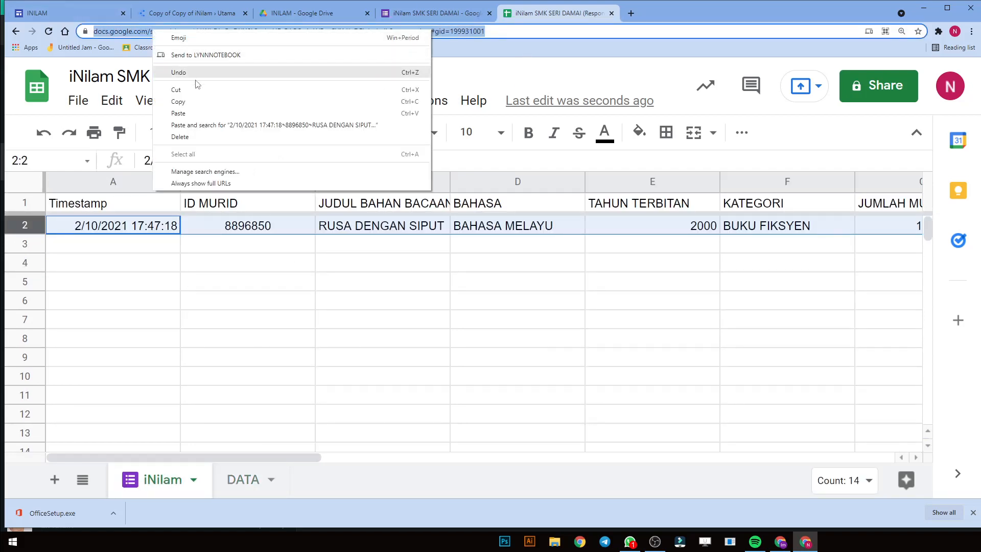
click(198, 100)
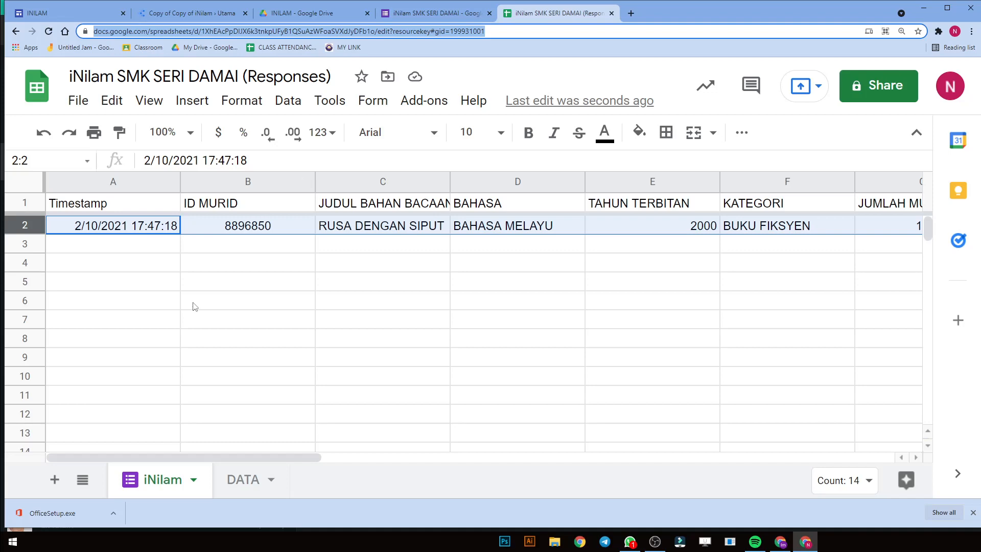
Step: Switch to the copied Data Studio report and rename it iNilam - SMK
click(152, 8)
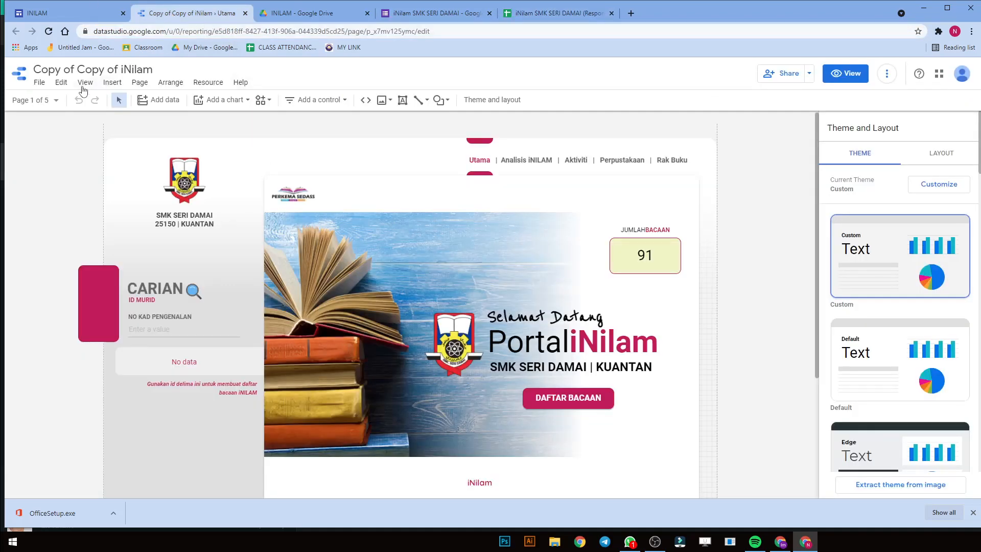
click(144, 70)
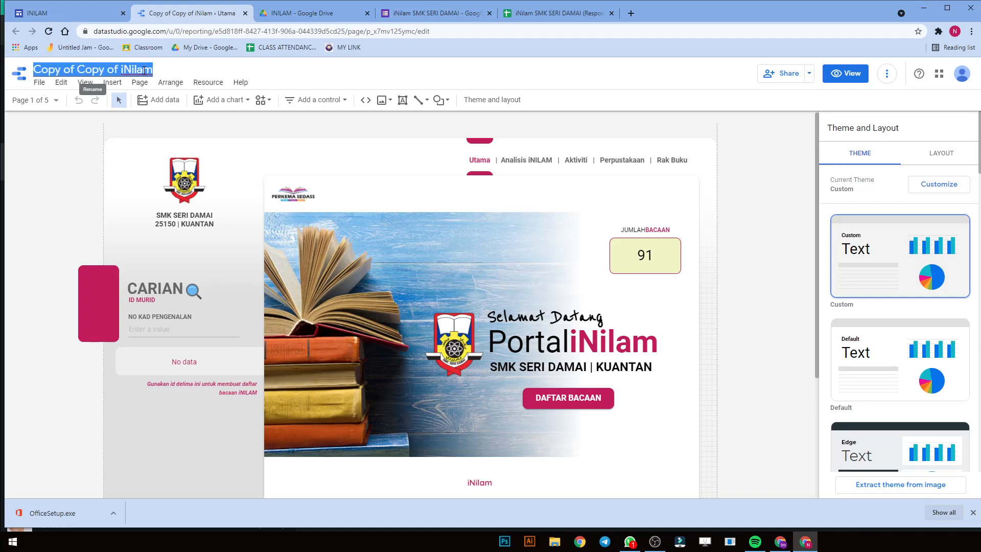
key(BackSpace)
text(Ini)
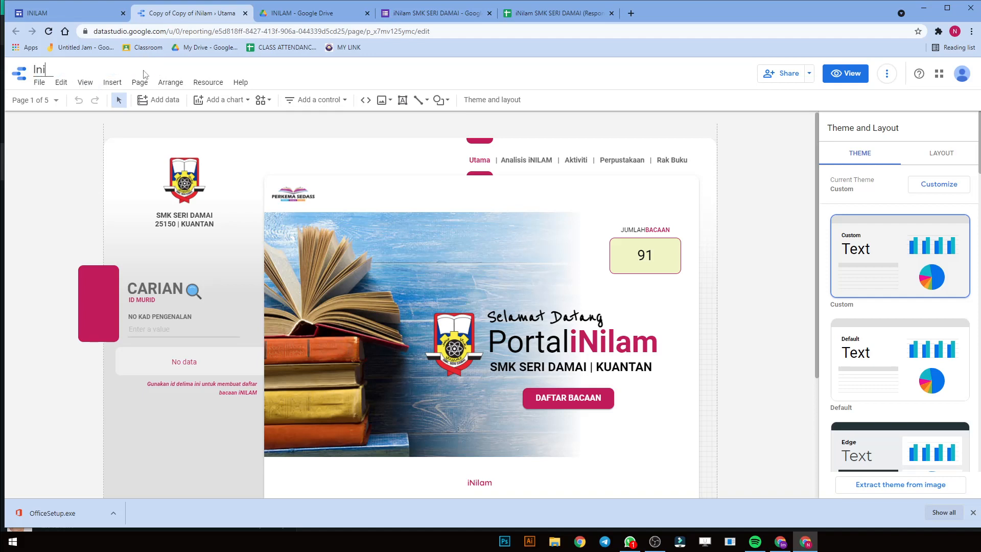
text(lam)
key(BackSpace)
key(BackSpace)
key(BackSpace)
text(MKL)
key(Return)
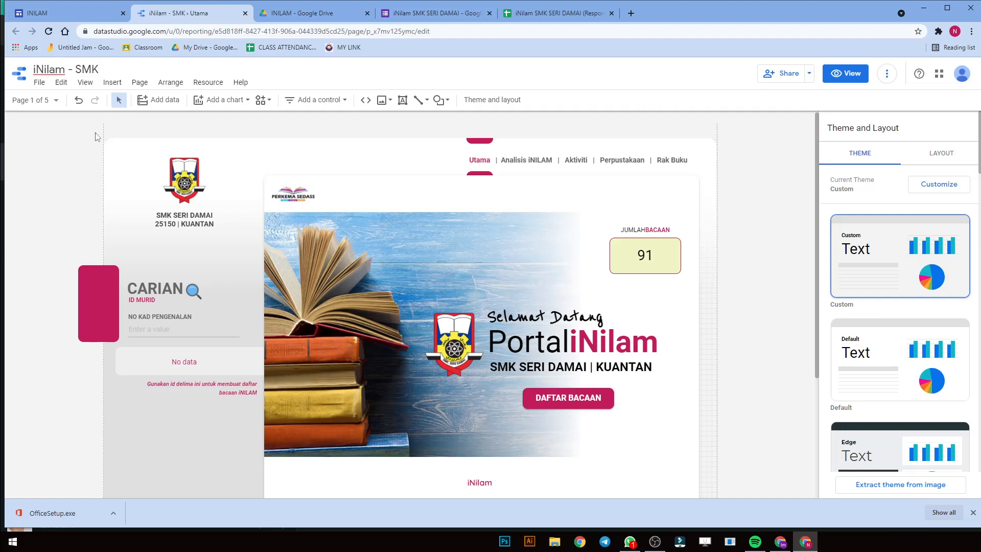
Step: Open the list of the report's added data sources and compare it with the sheets in the responses spreadsheet
click(209, 83)
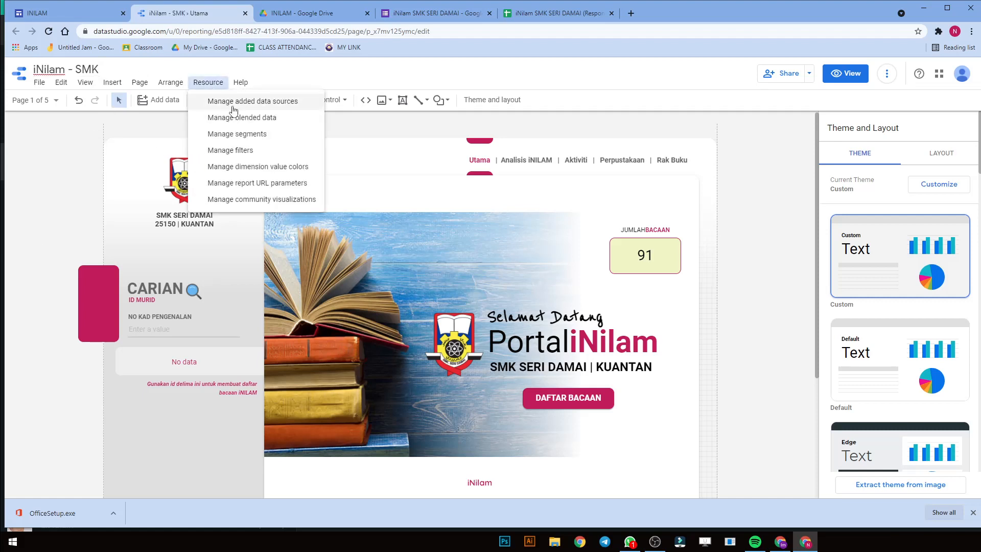
click(228, 100)
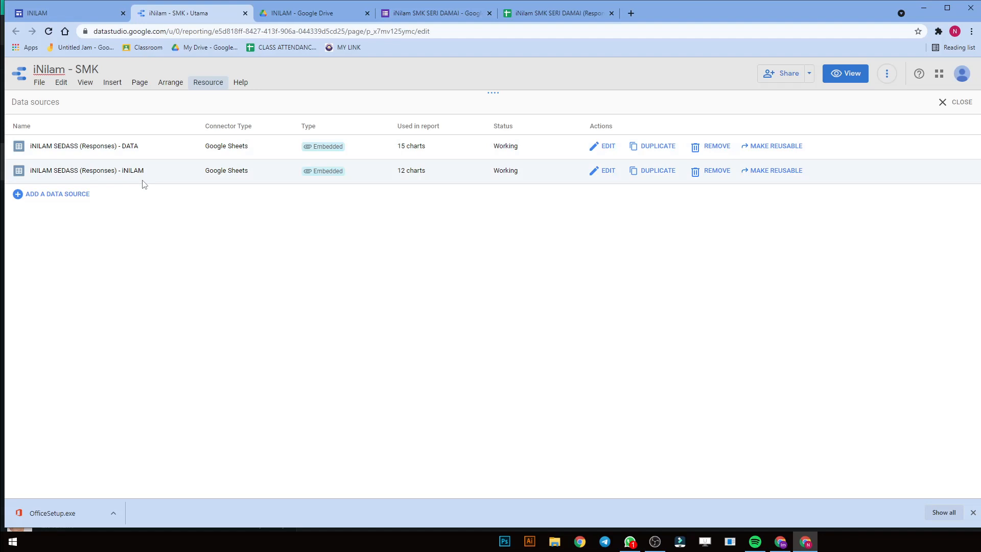
click(539, 15)
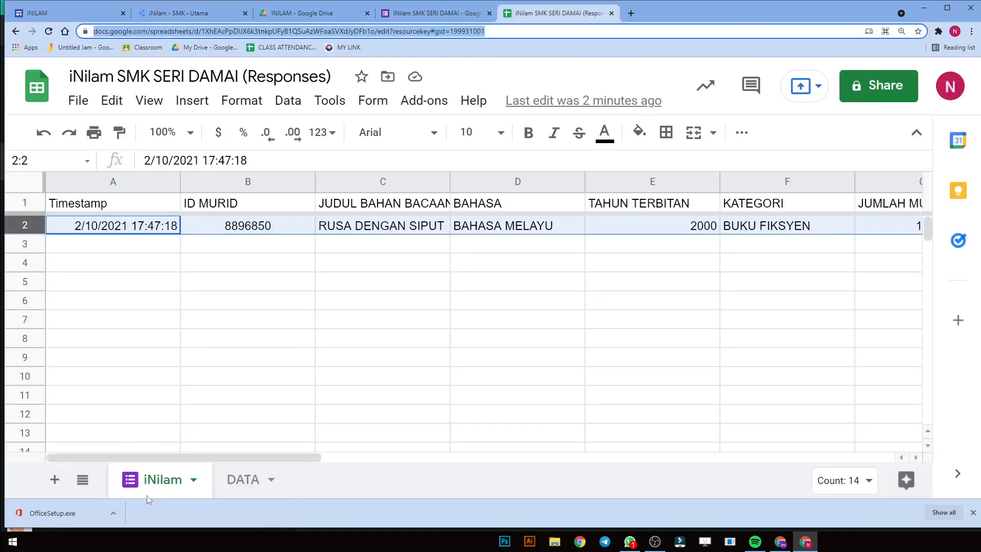
click(196, 15)
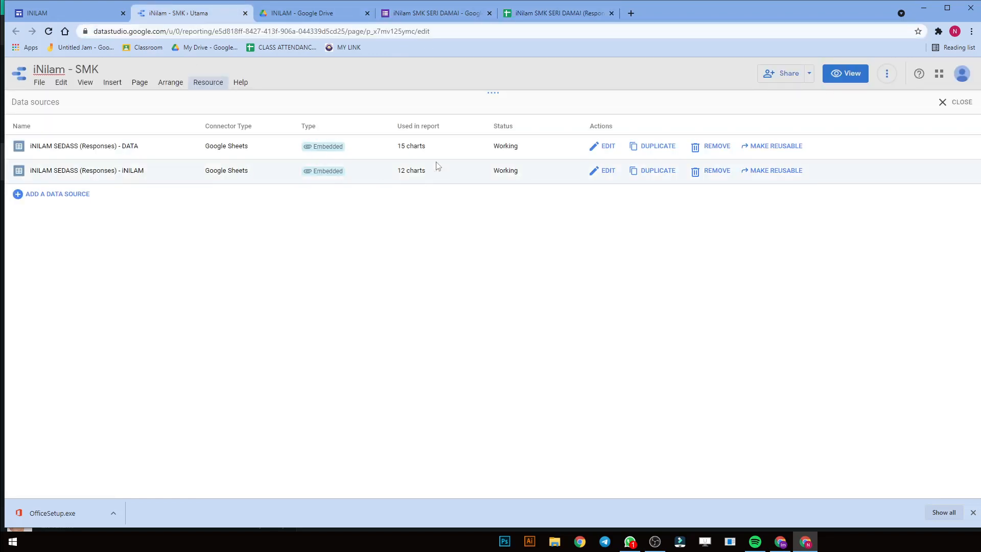
Step: Reconnect the iNILAM SEDASS (Responses) - DATA source to the DATA worksheet of the spreadsheet at the copied URL, applying the connection changes
click(604, 155)
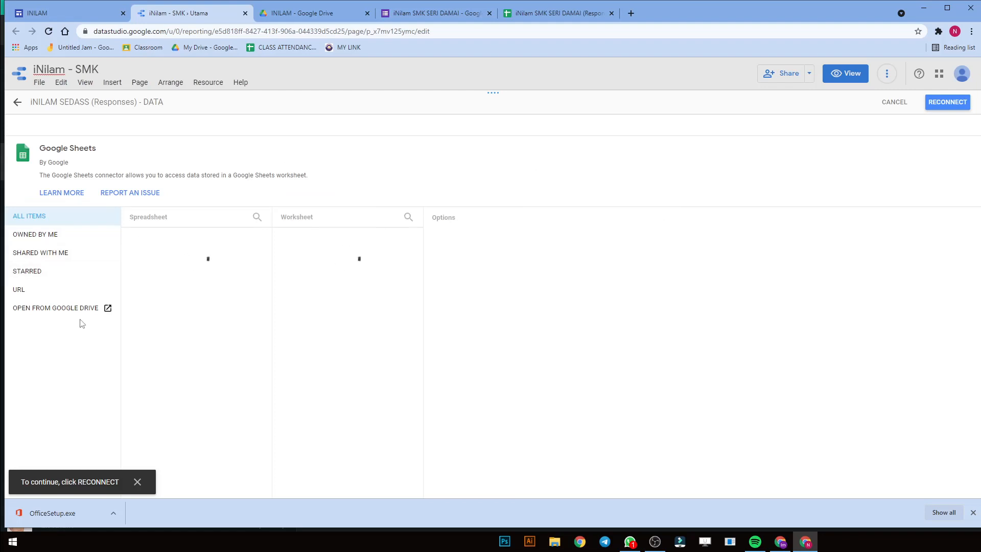
click(42, 292)
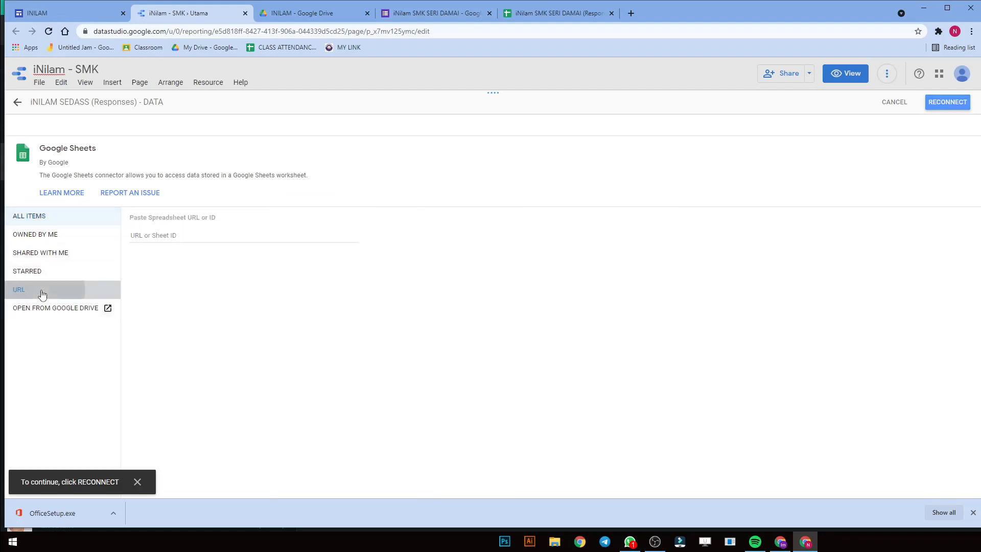
click(182, 239)
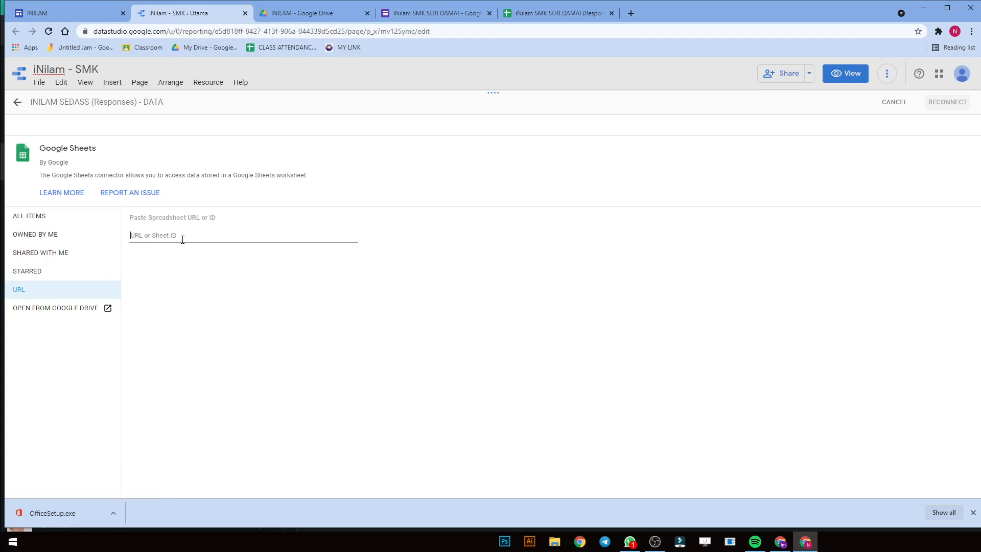
key(ctrl+v)
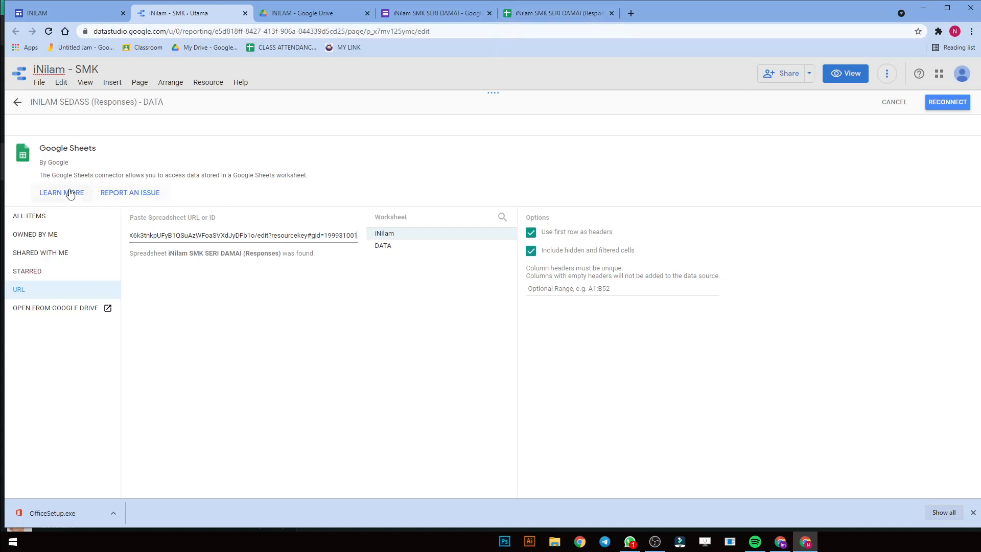
click(427, 250)
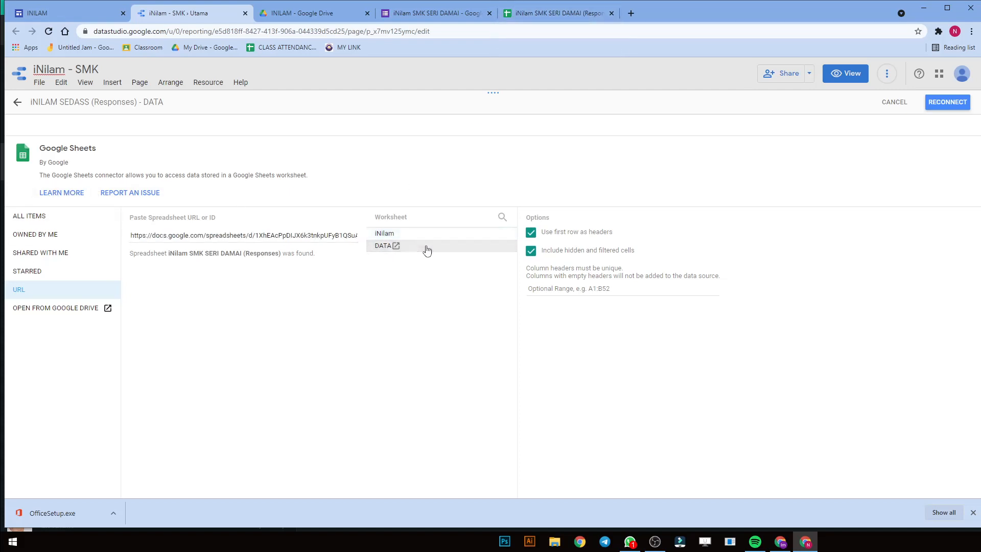
click(945, 105)
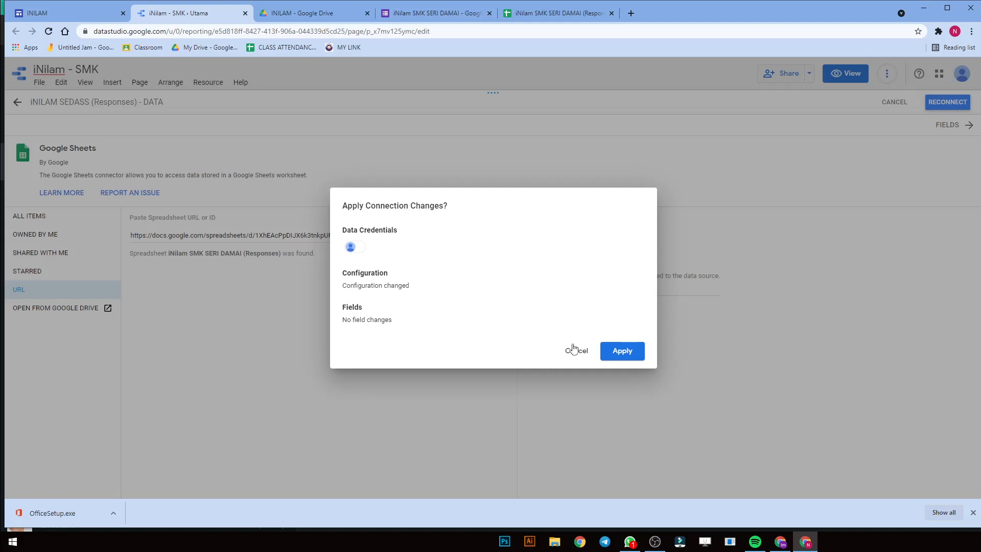
click(624, 353)
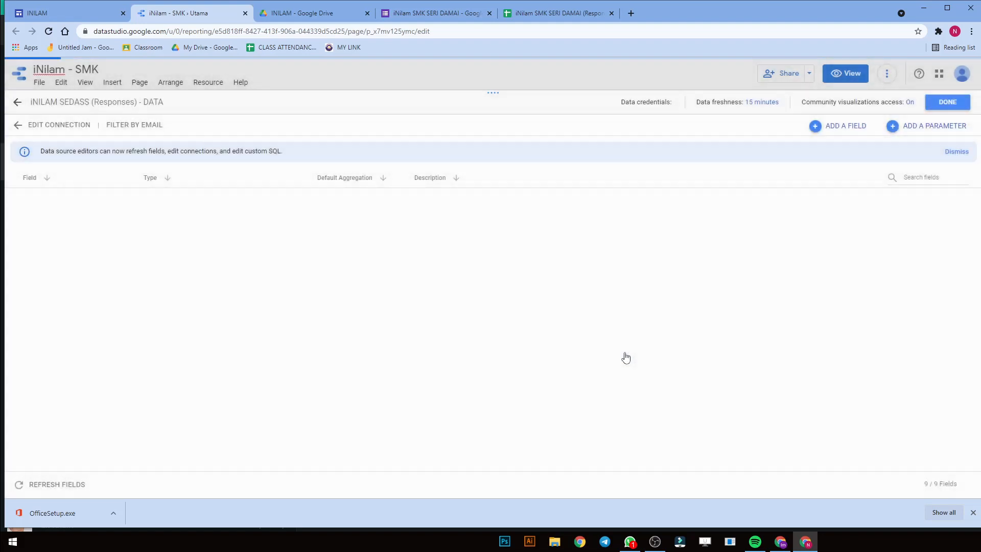
click(950, 103)
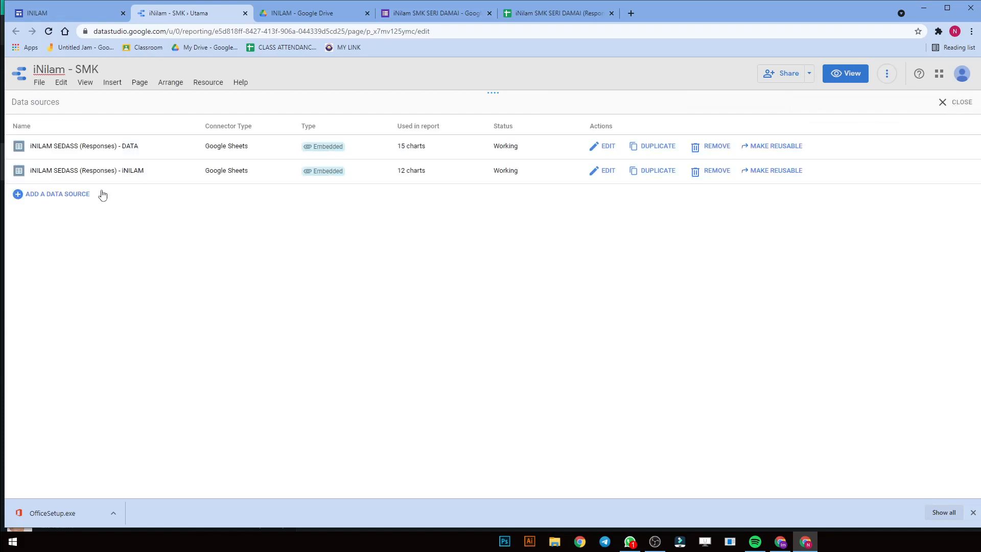
Step: Reconnect the iNILAM SEDASS (Responses) - iNILAM source to the iNilam worksheet of the spreadsheet at the copied URL, applying the connection changes
click(608, 171)
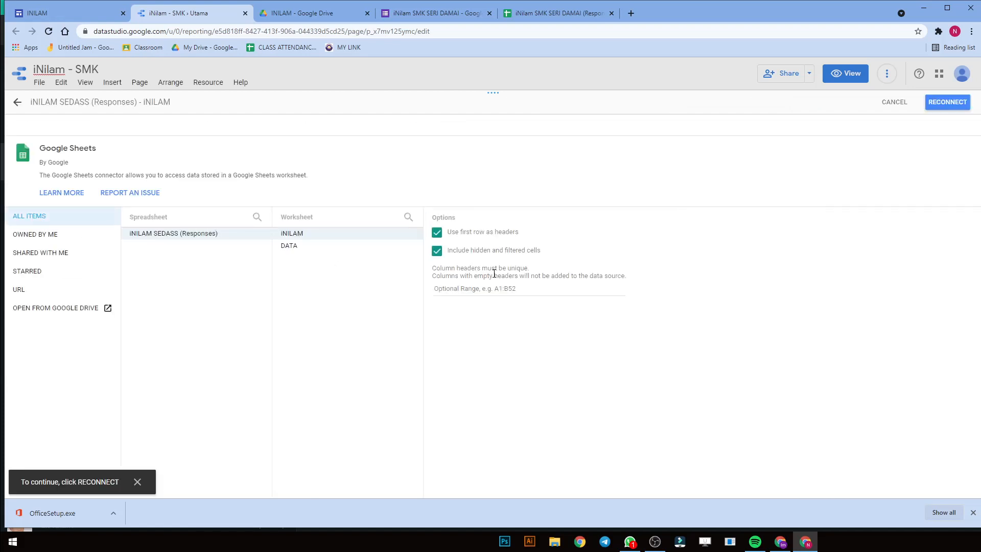
click(55, 289)
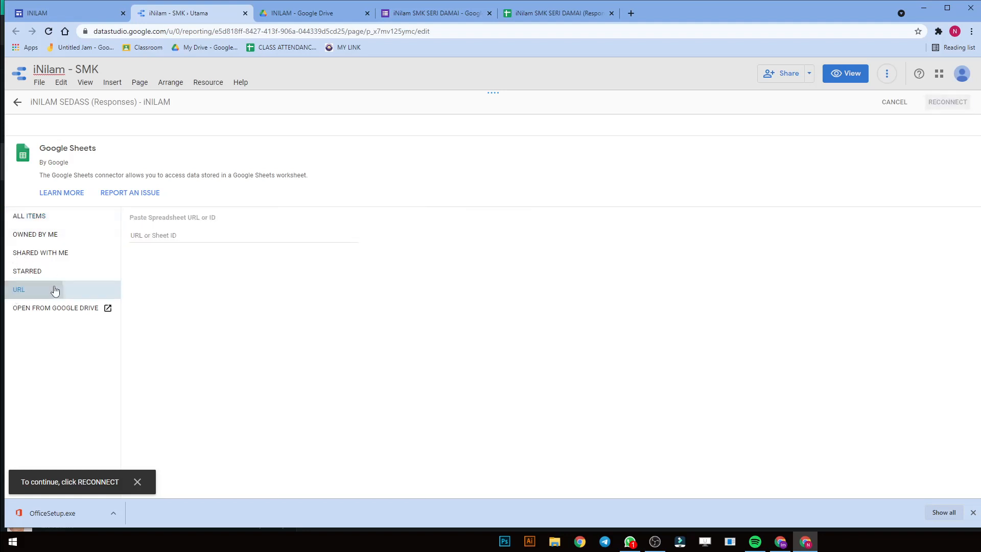
click(164, 236)
key(ctrl+v)
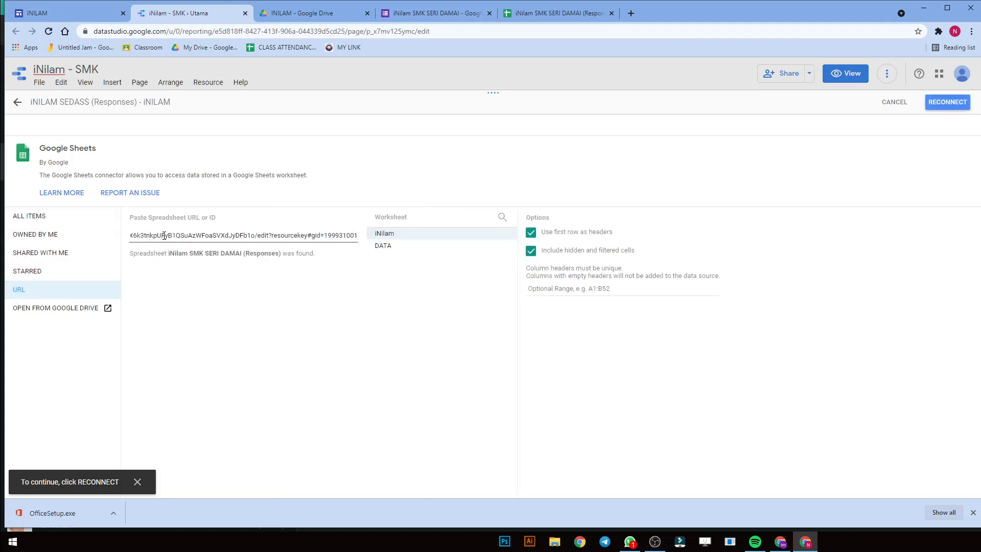
click(425, 236)
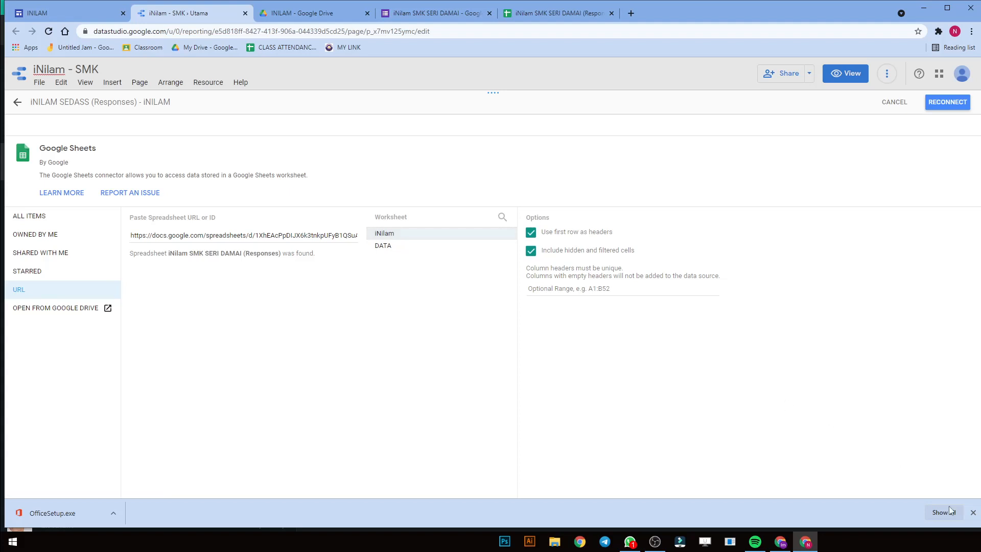
click(946, 102)
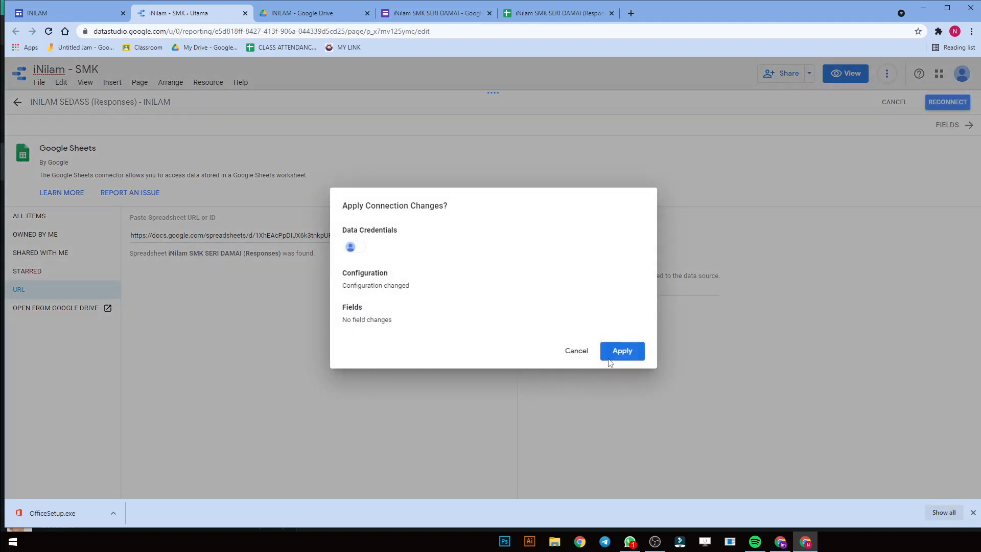
click(614, 354)
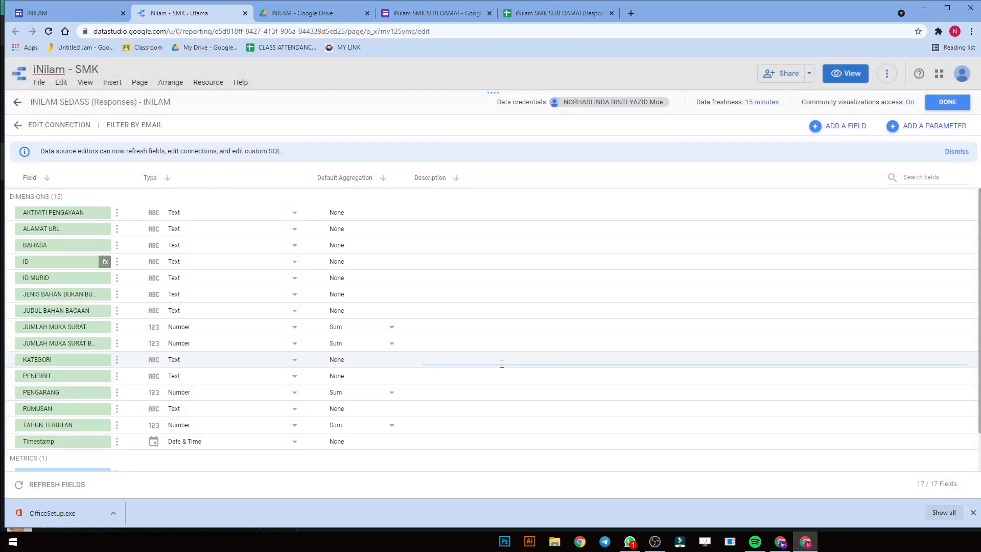
click(502, 363)
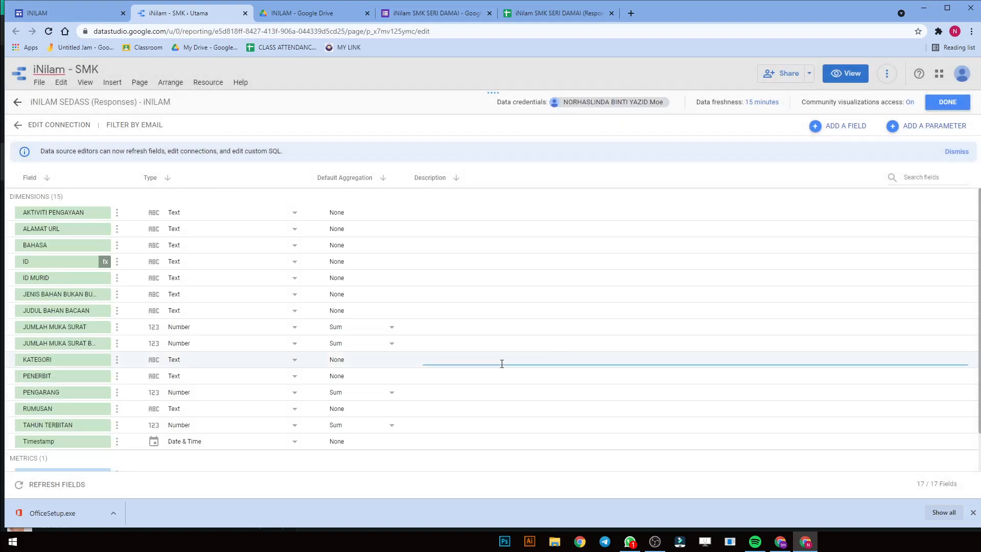
scroll(505, 354, down, 1)
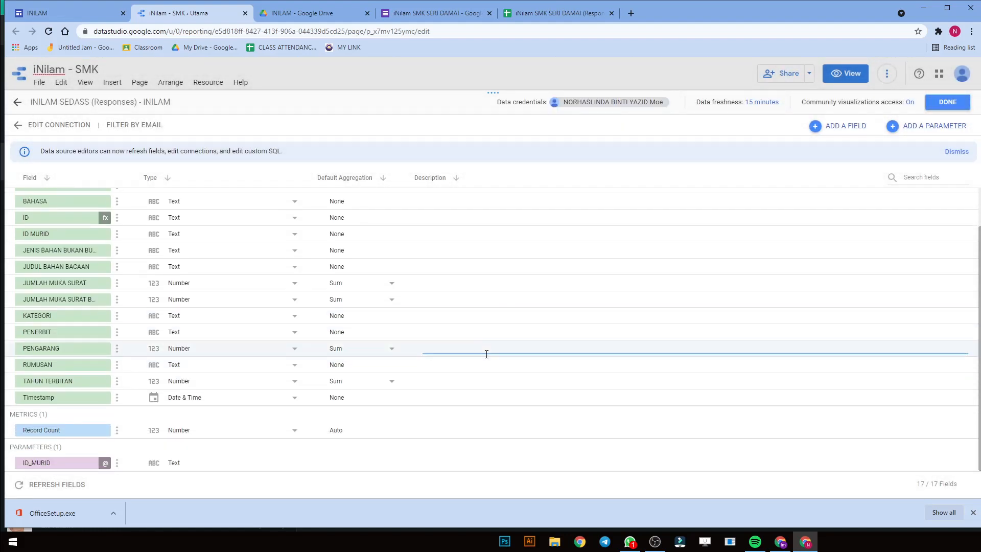
Step: Check the iNilam responses sheet, return to the report, finish editing the source and close the list of data sources
click(562, 10)
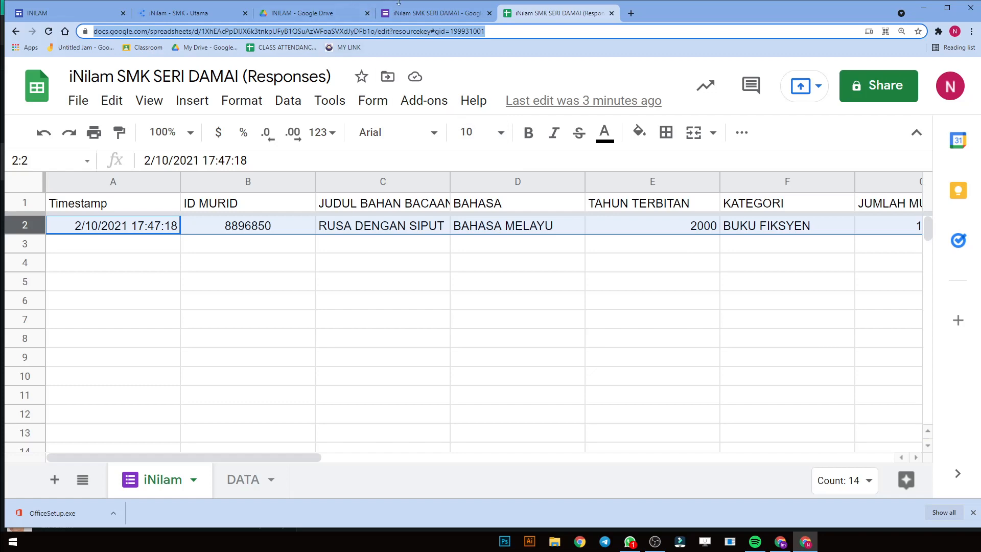
click(431, 13)
click(310, 15)
click(161, 19)
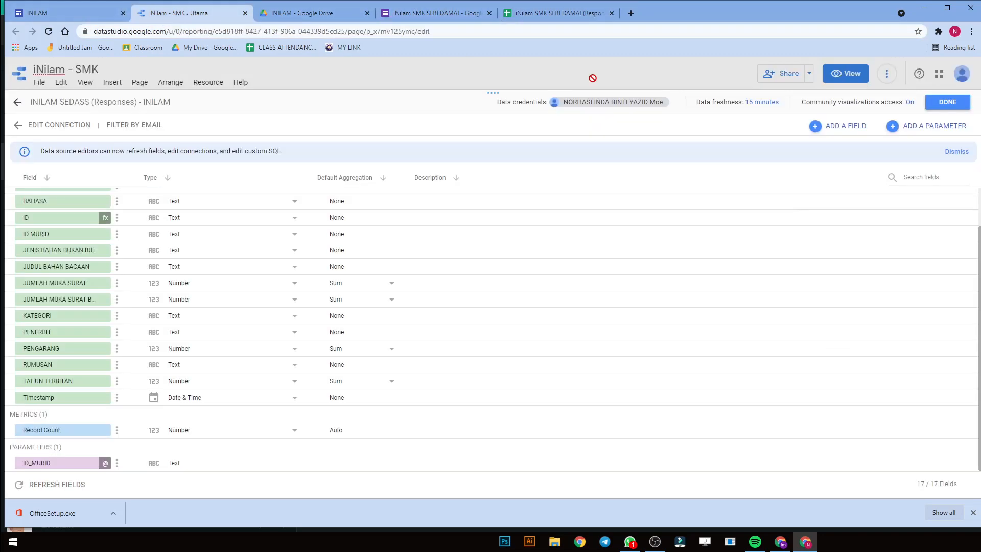
click(958, 105)
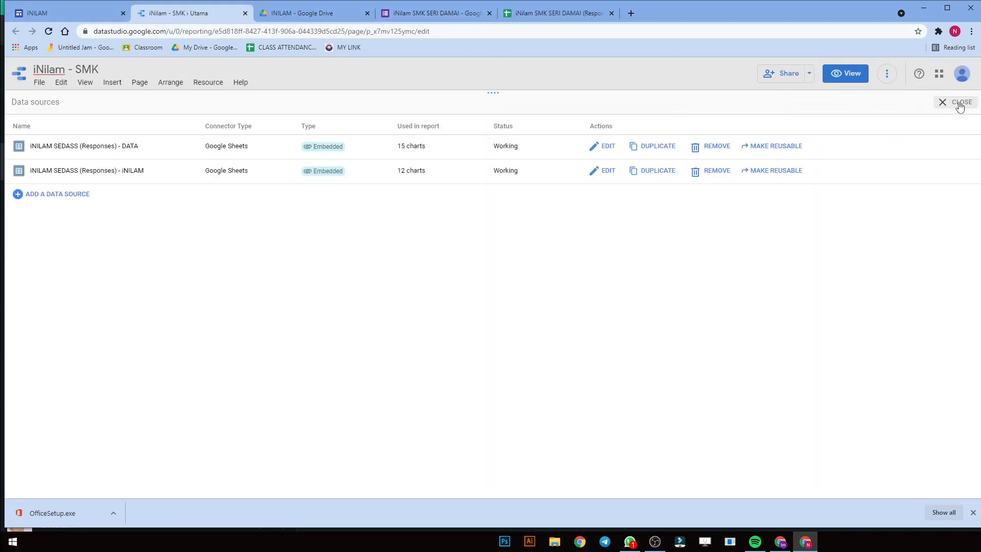
click(960, 106)
Step: Compare the JUMLAH BACAAN scorecard on the Utama page with the entries in the iNilam responses sheet
scroll(358, 256, down, 1)
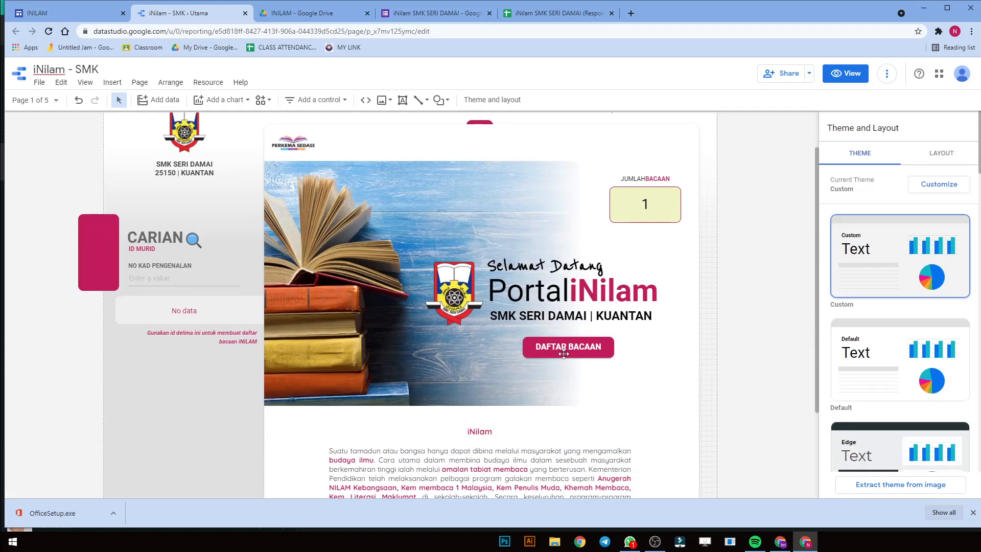
scroll(306, 214, up, 1)
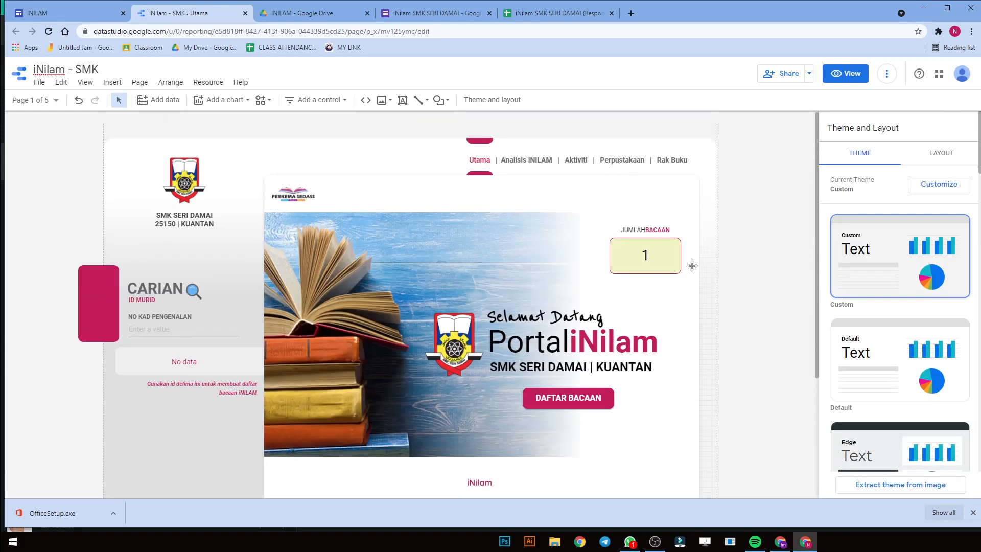
click(663, 264)
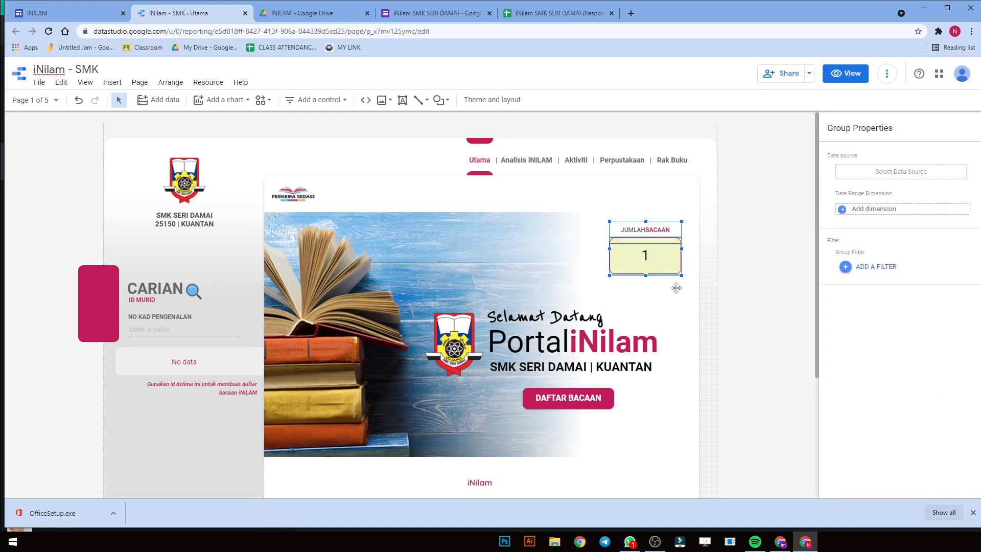
click(750, 277)
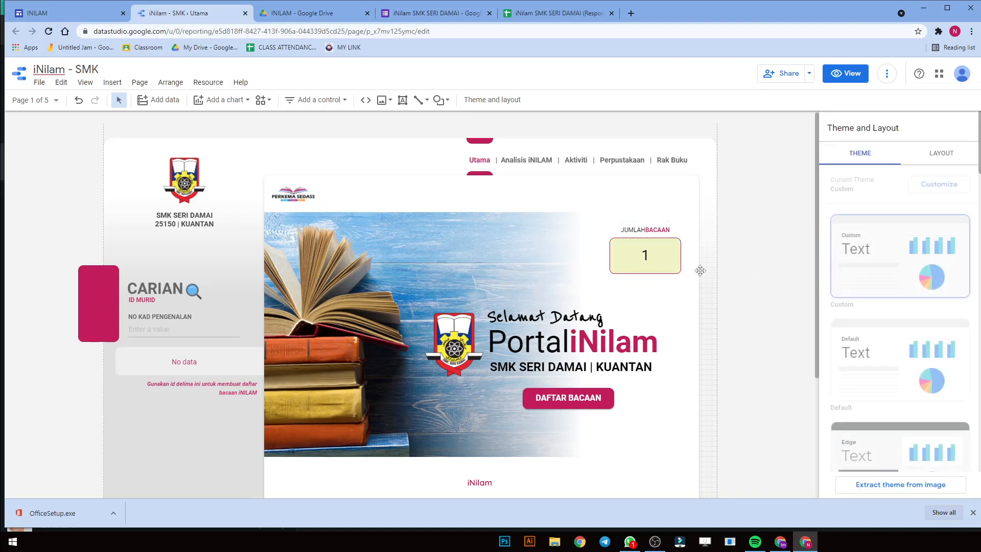
click(558, 14)
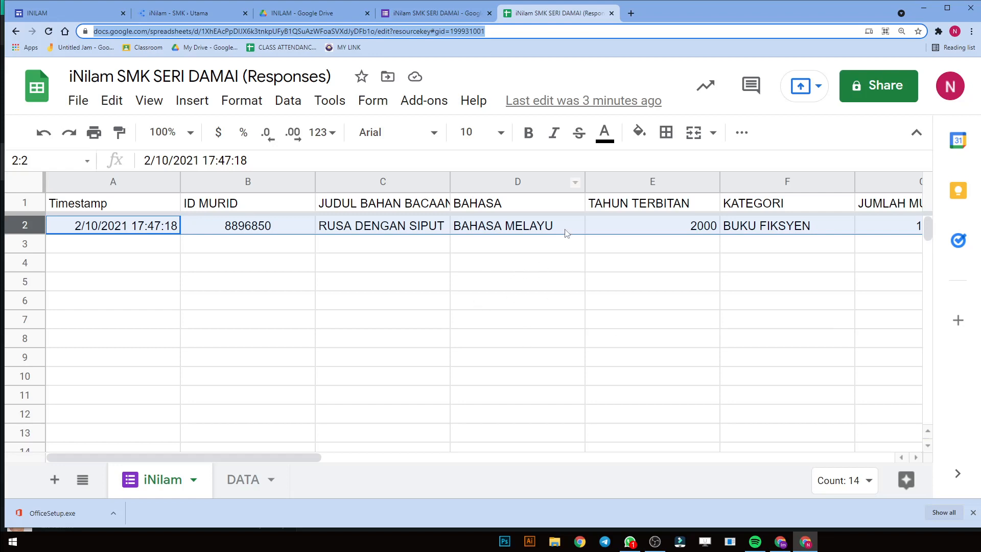
Step: Close the iNilam SMK SERI DAMAI form and its responses spreadsheet, and return to the iNilam - SMK report
click(431, 13)
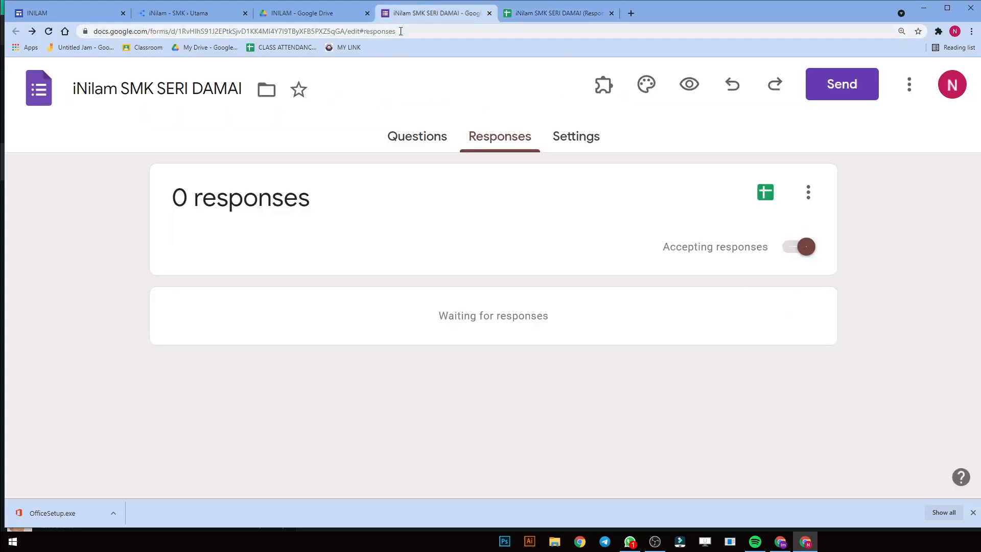
click(490, 14)
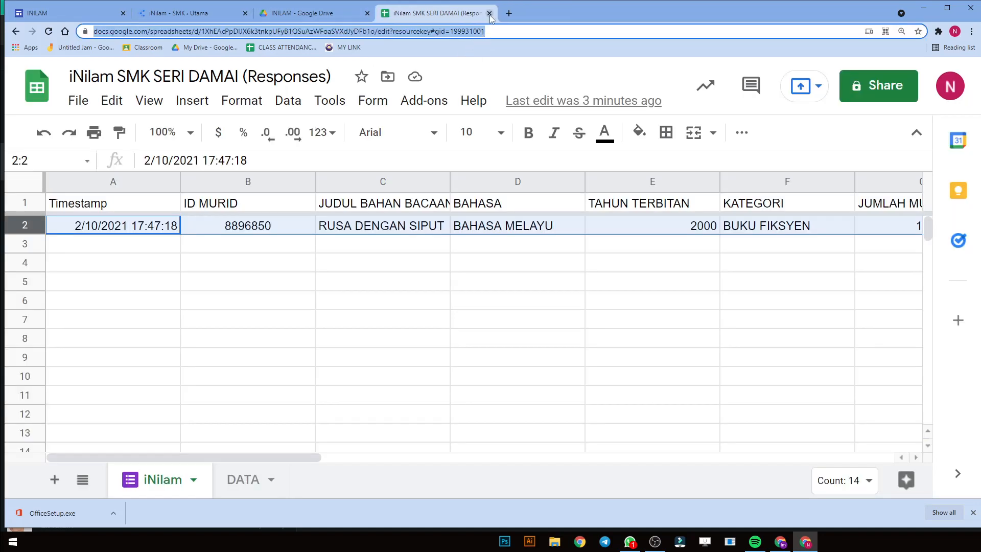
click(489, 14)
click(192, 13)
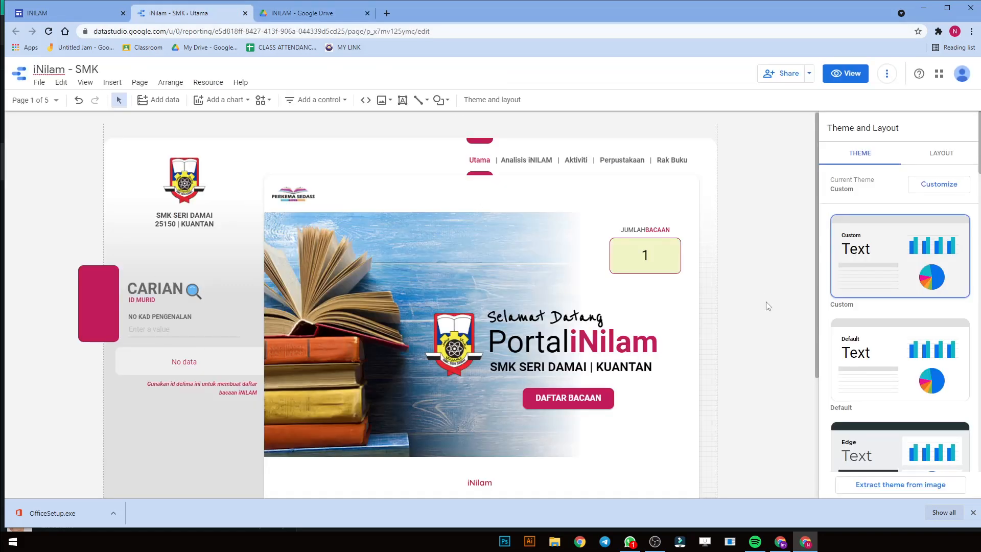
Step: Replace the school logo above the SMK SERI DAMAI 25150 | KUANTAN text on the Utama page with the Desktop image LGOO
scroll(767, 305, down, 1)
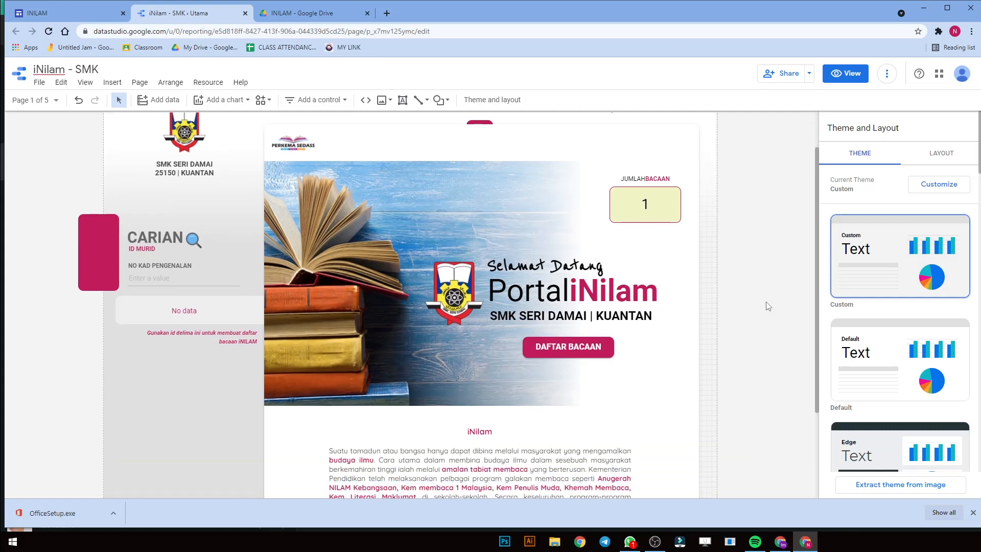
scroll(768, 305, down, 2)
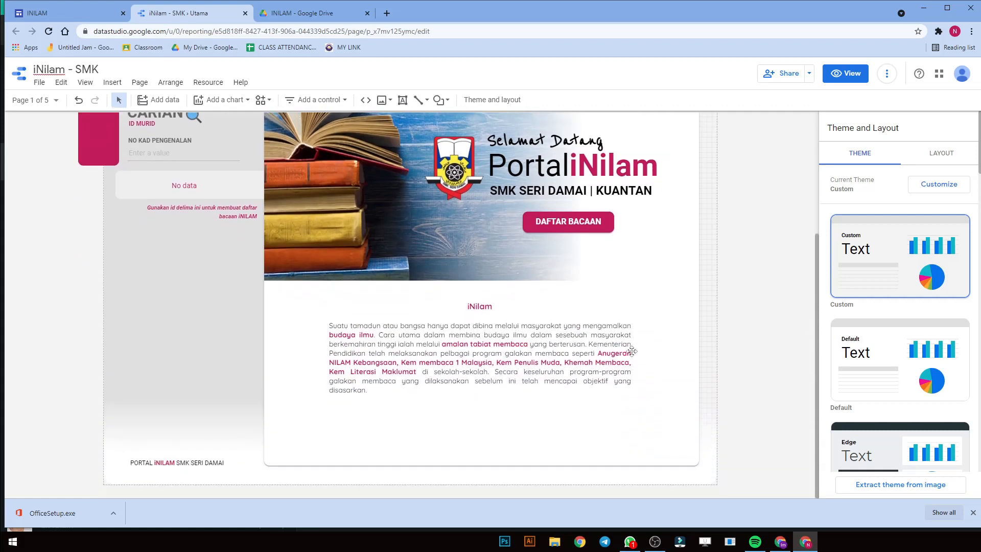
click(570, 366)
scroll(197, 178, up, 3)
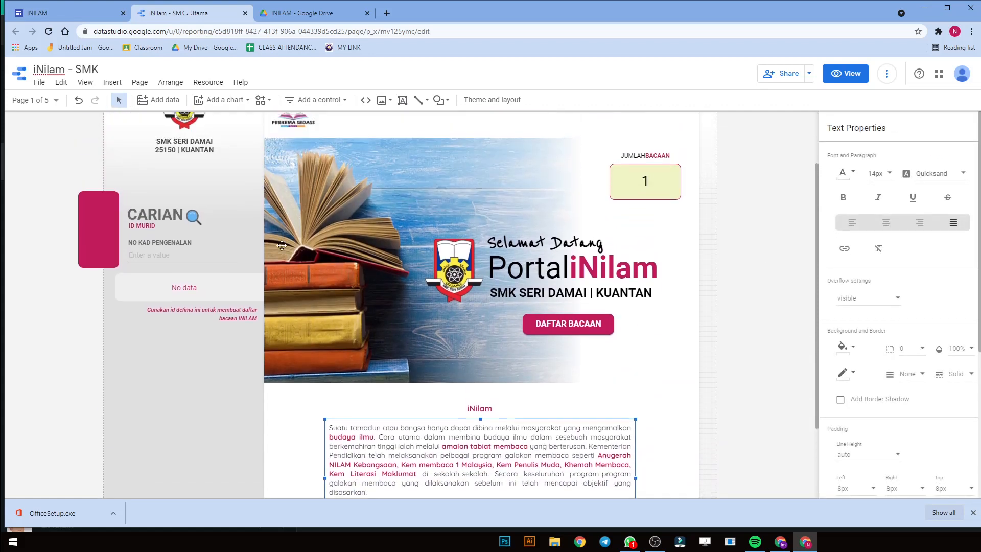
click(196, 179)
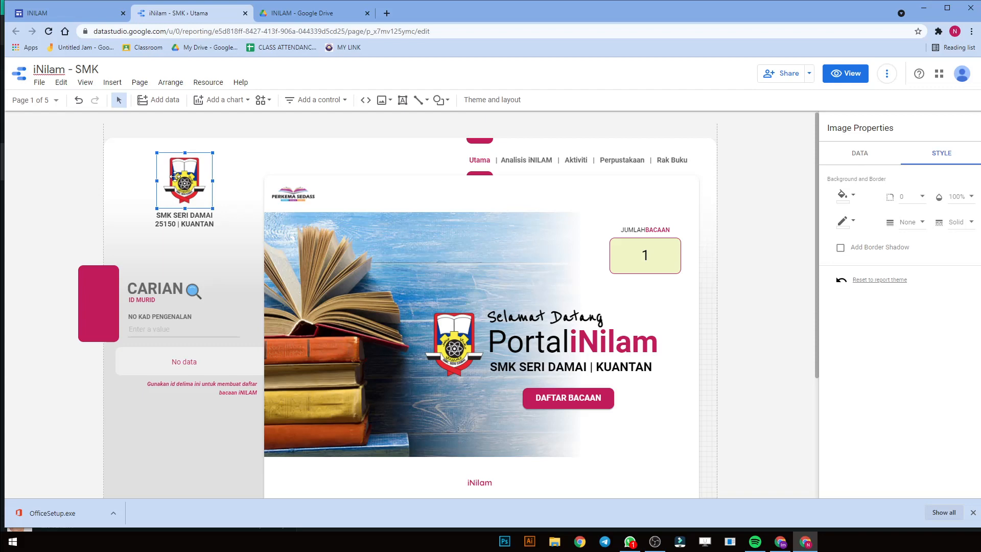
click(865, 161)
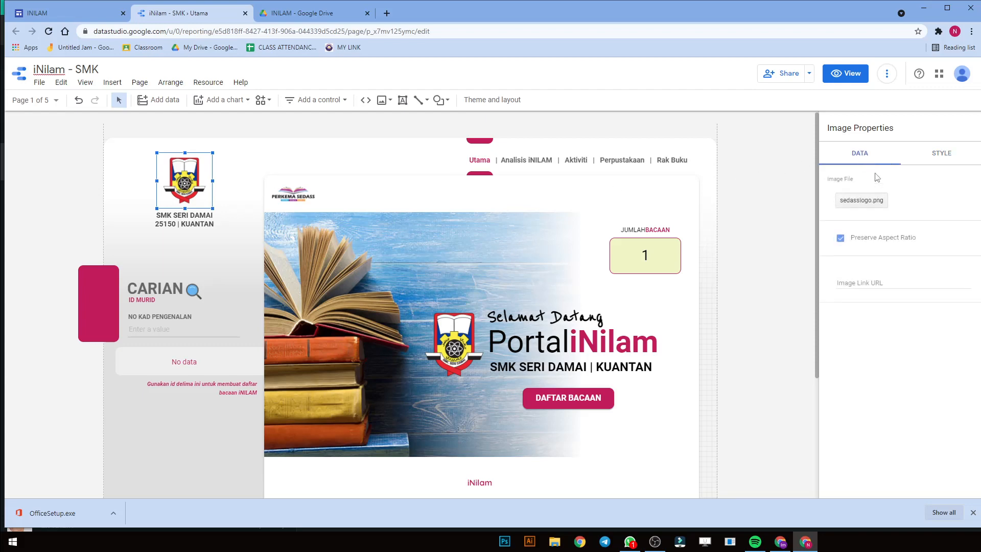
click(860, 202)
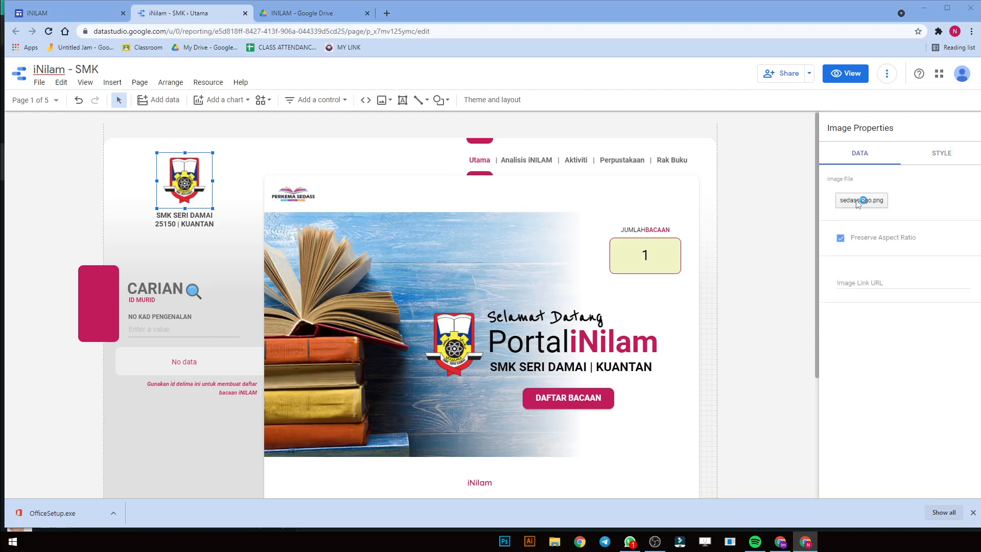
scroll(561, 266, down, 15)
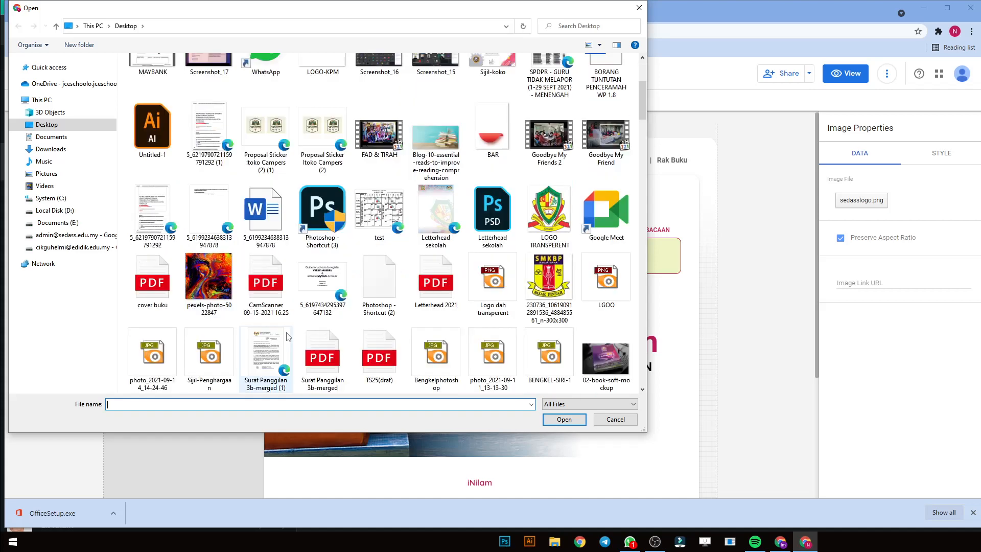
scroll(560, 265, up, 5)
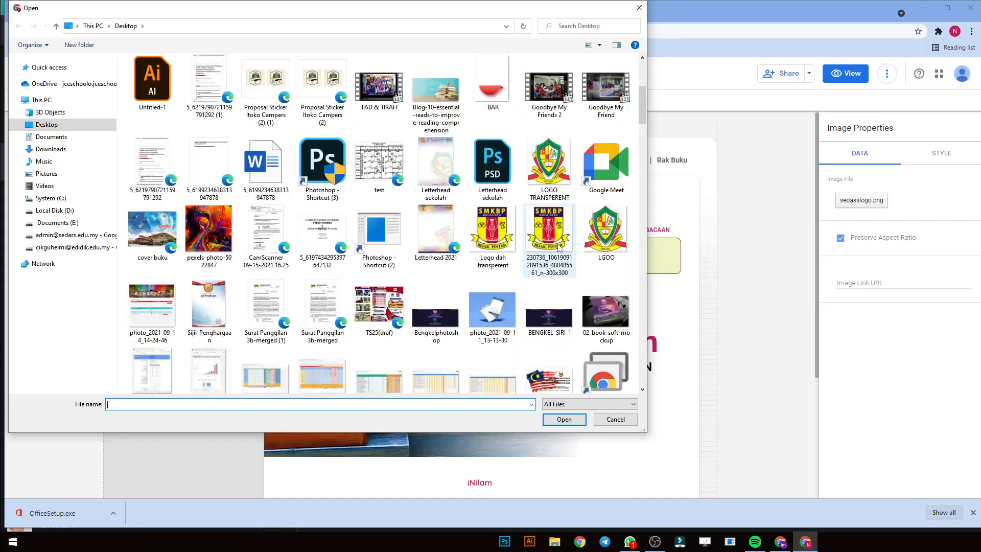
double_click(596, 246)
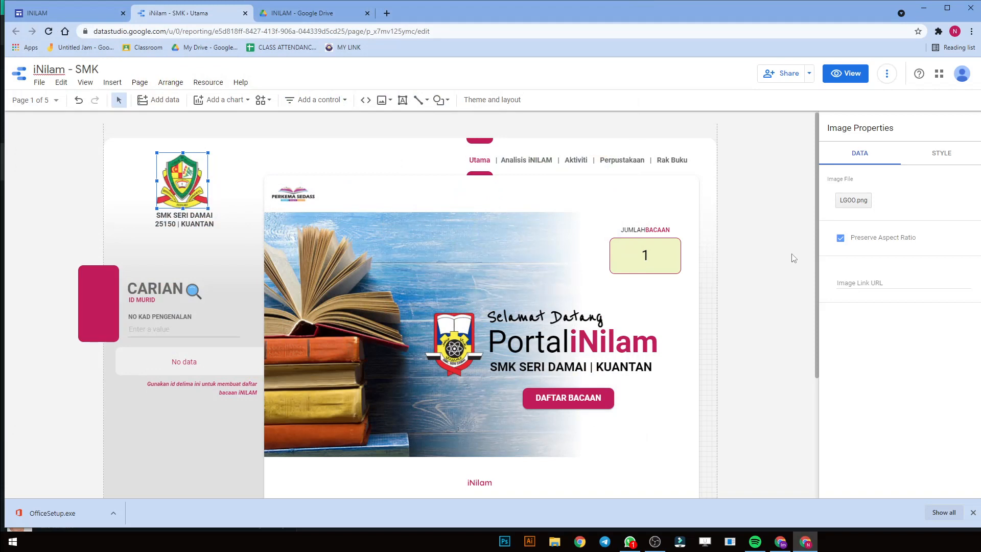
click(782, 297)
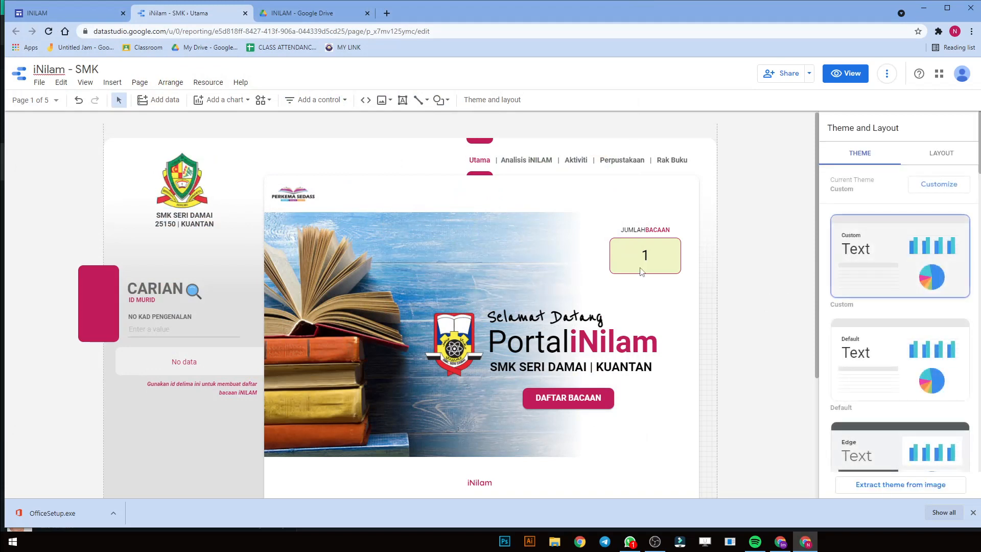
Step: Replace the school logo beside the Portal iNilam title in the welcome banner with the Desktop image LOGO TRANSPERENT
click(199, 229)
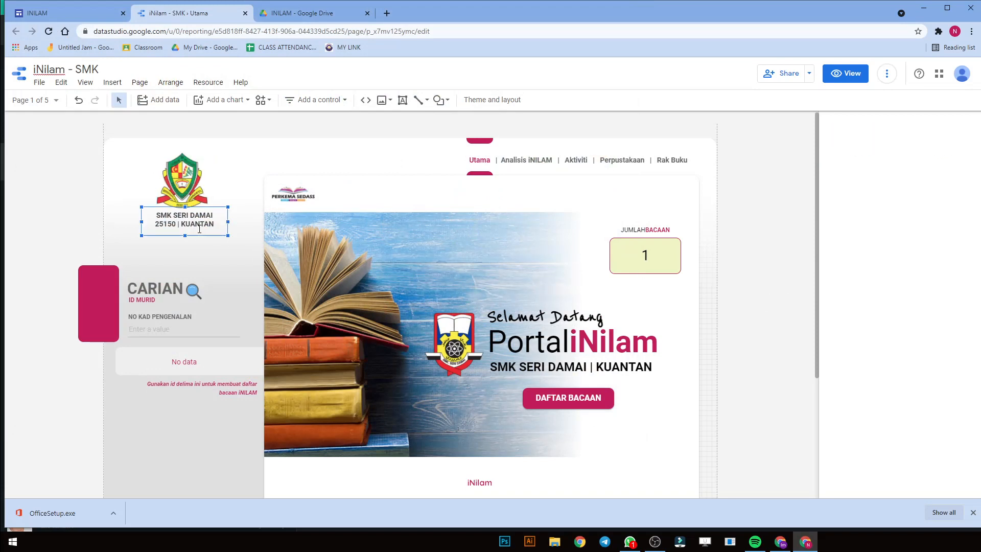
click(291, 198)
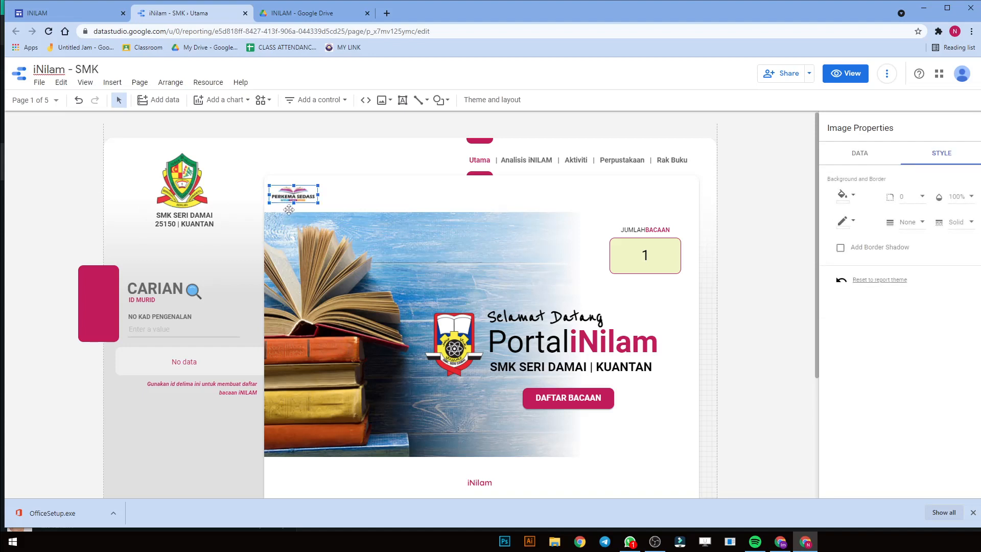
click(470, 326)
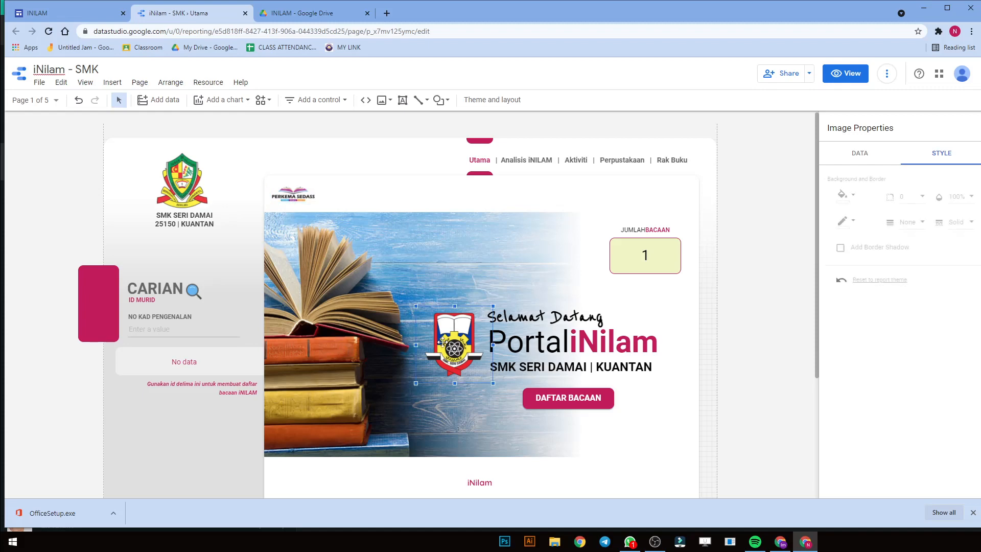
click(861, 154)
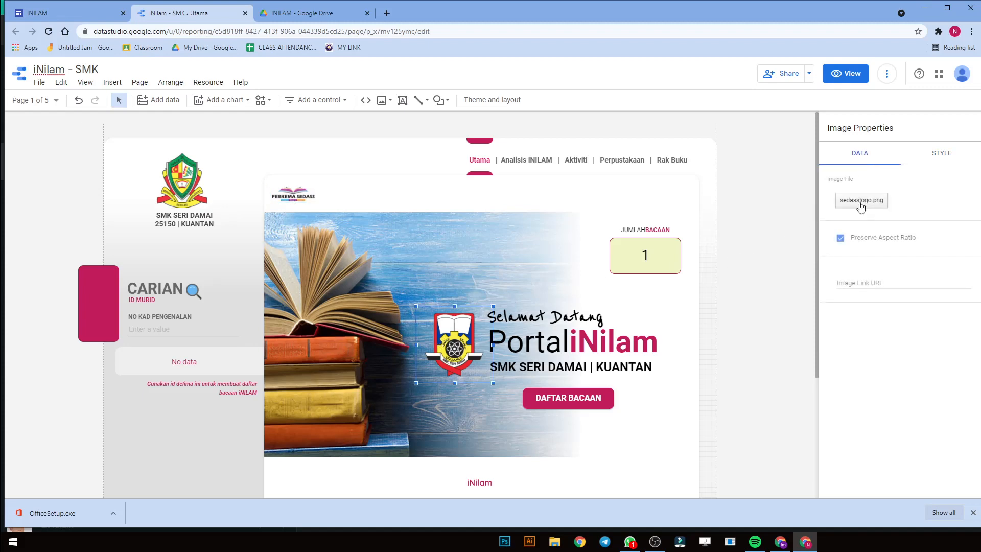
click(863, 199)
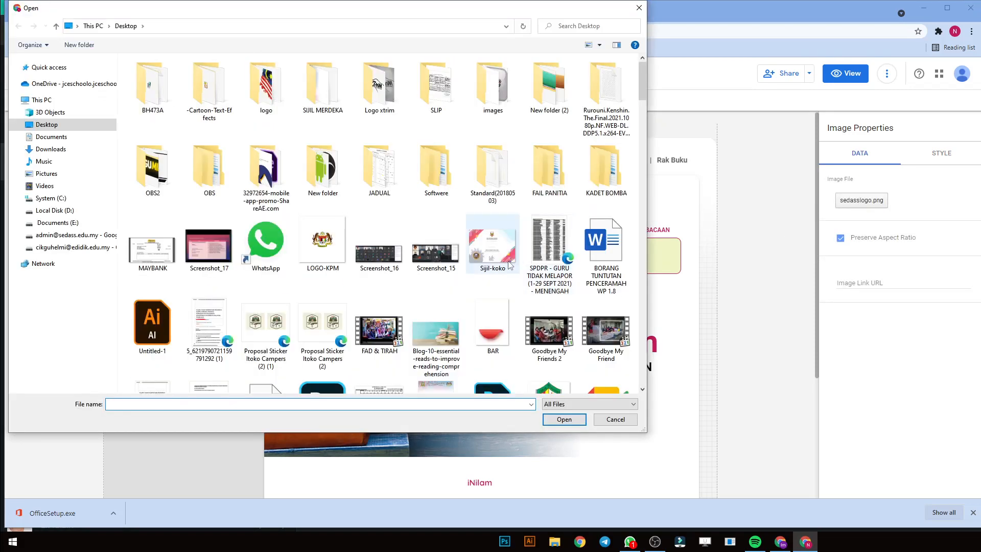
scroll(565, 277, down, 8)
scroll(551, 181, up, 5)
double_click(551, 181)
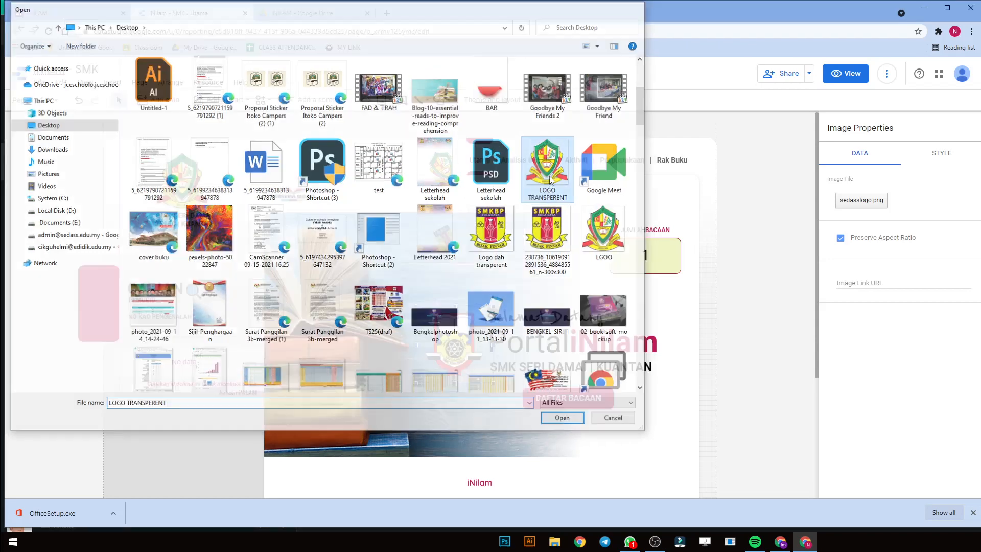
Step: Examine the editable school name, description and footer texts and the coloured shapes on the Utama page
click(753, 294)
click(582, 348)
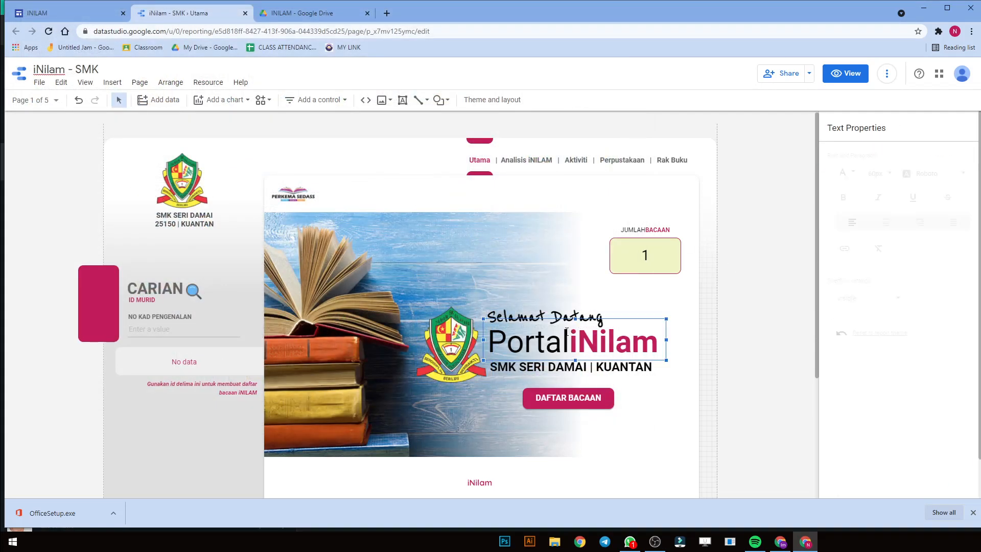
click(495, 363)
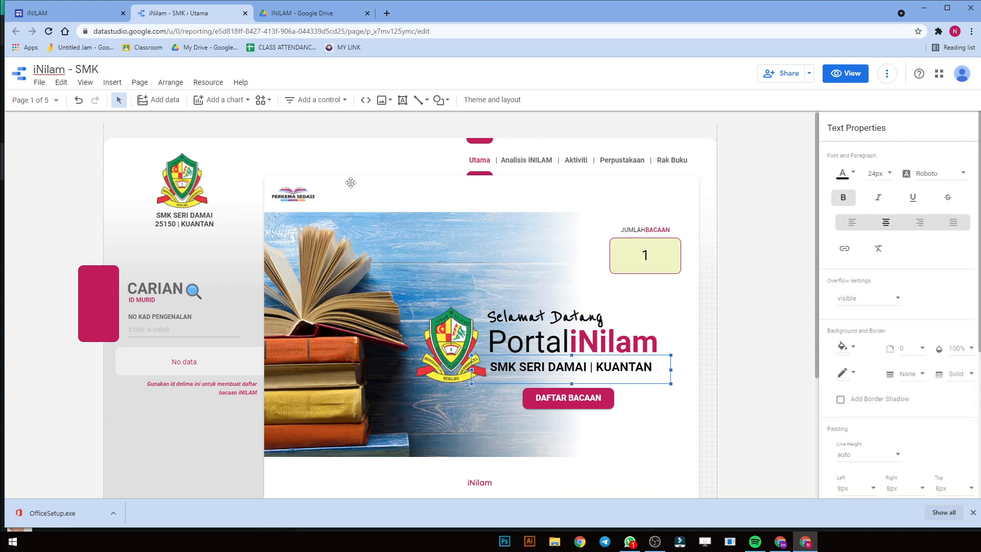
scroll(350, 182, down, 2)
click(594, 473)
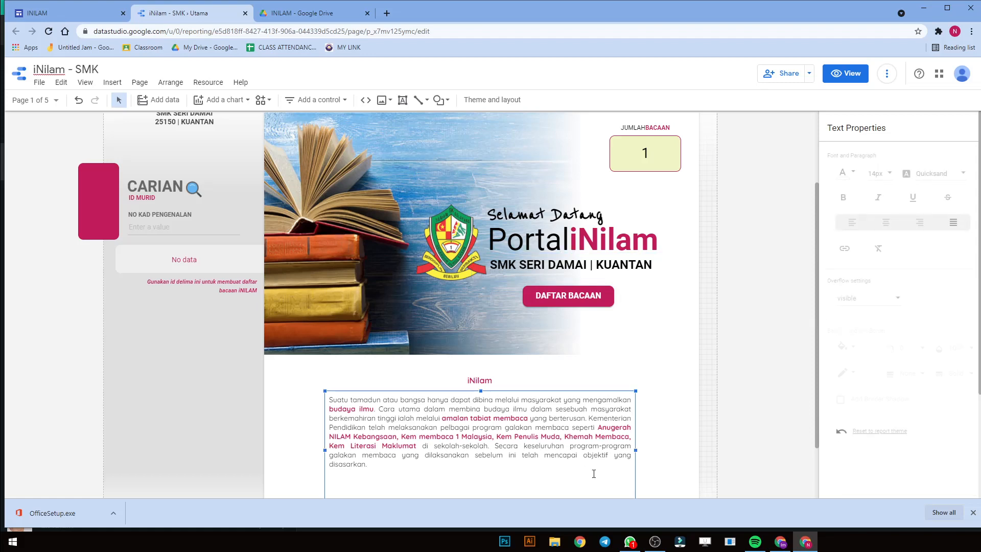
scroll(392, 424, down, 1)
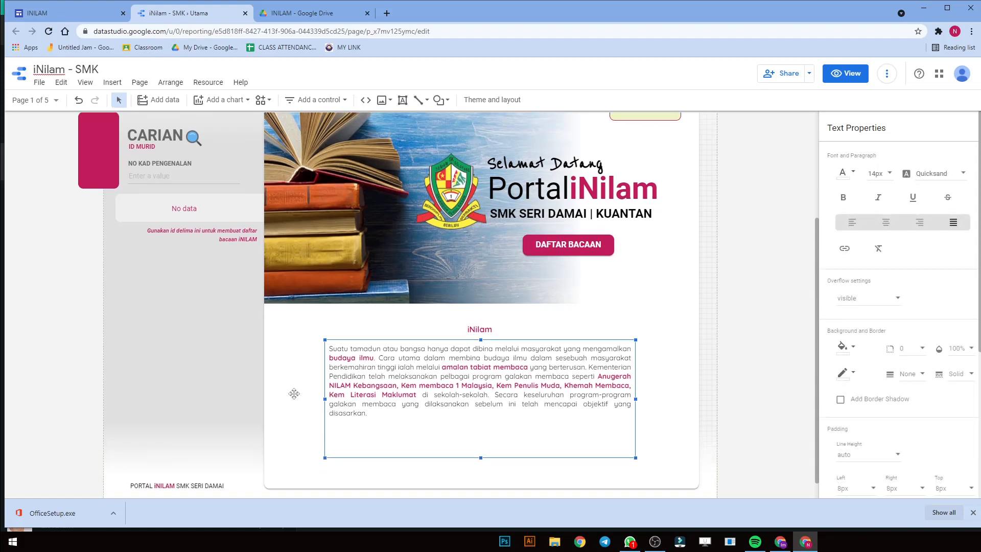
scroll(213, 472, down, 1)
click(210, 461)
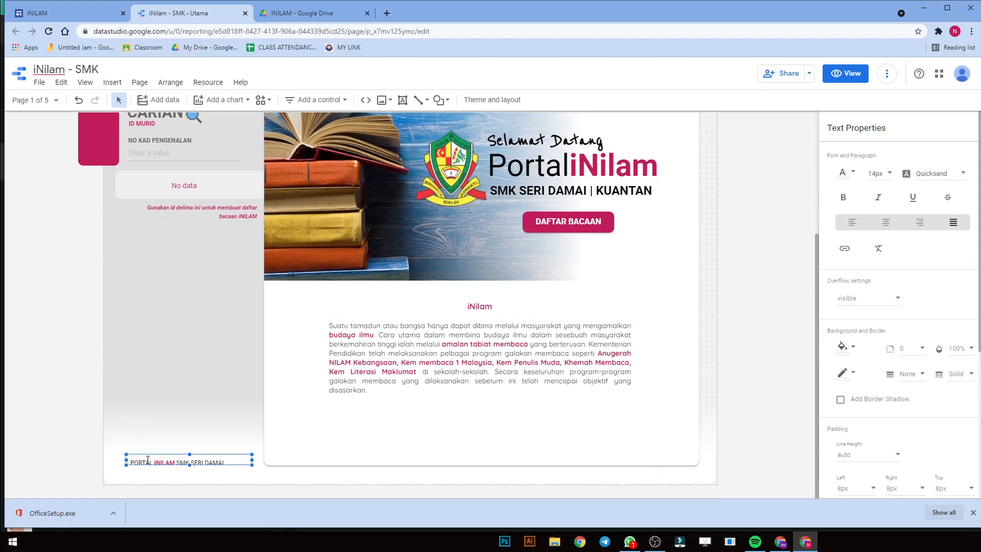
scroll(208, 401, up, 3)
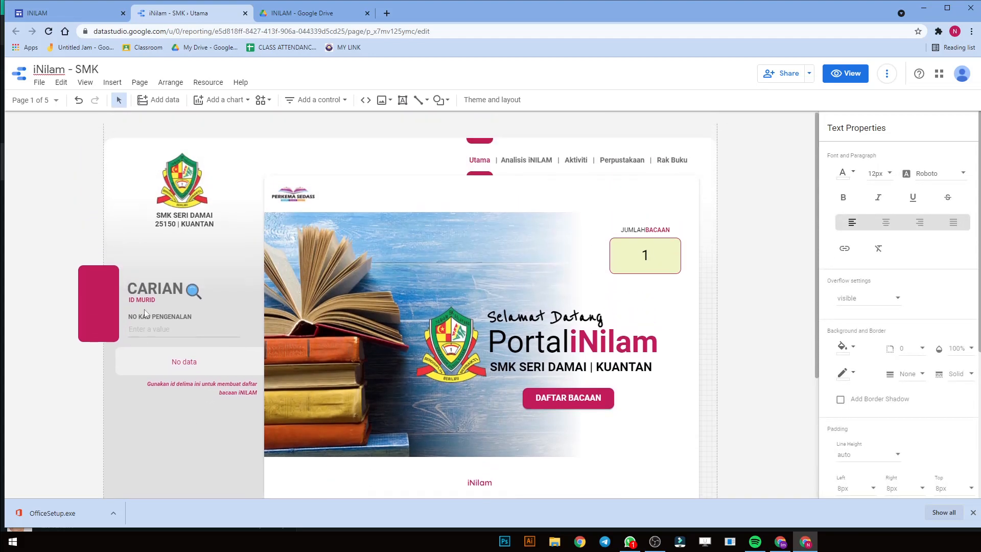
click(86, 282)
click(480, 140)
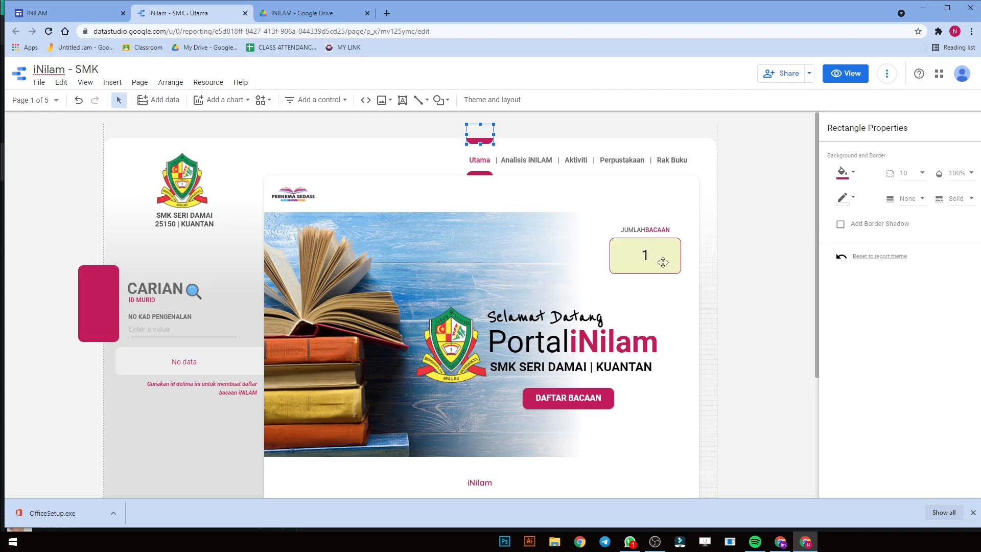
click(728, 310)
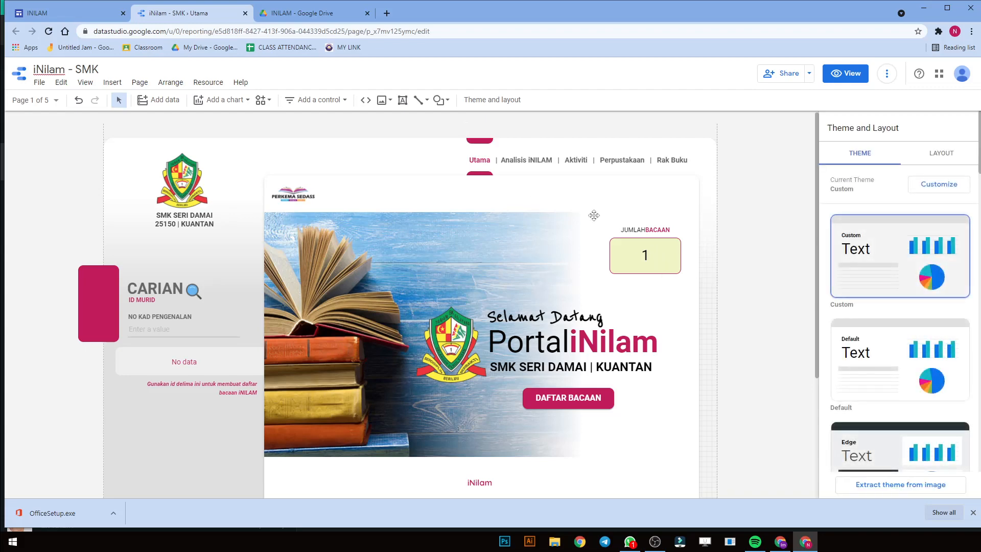
Step: Open the iNilam SMK SERI DAMAI form from the INILAM folder in Google Drive
click(342, 18)
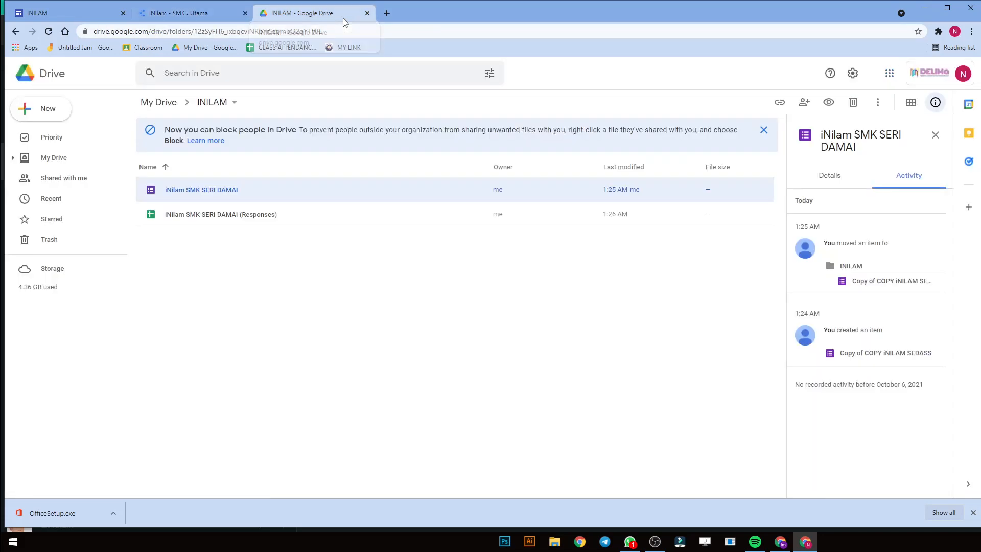
double_click(259, 195)
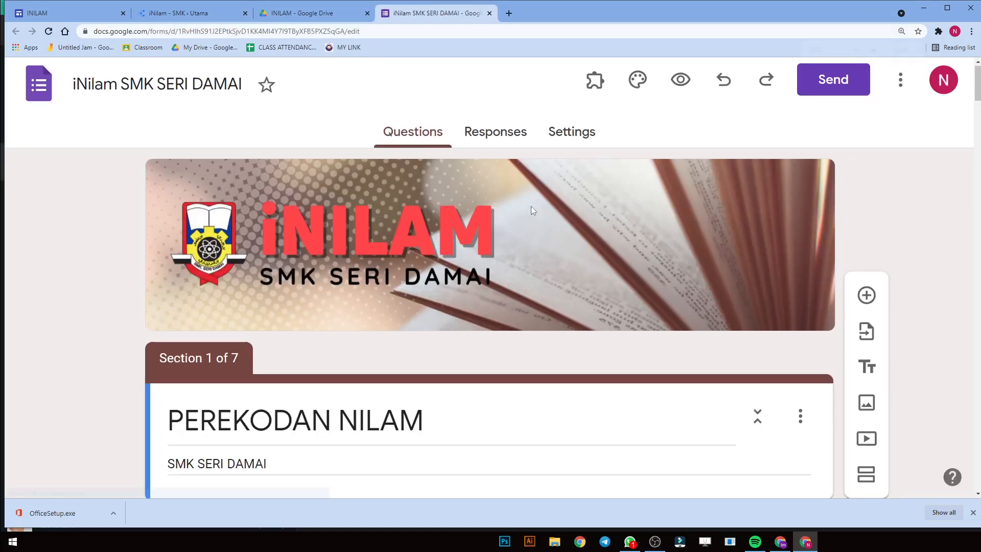
key(ctrl+minus)
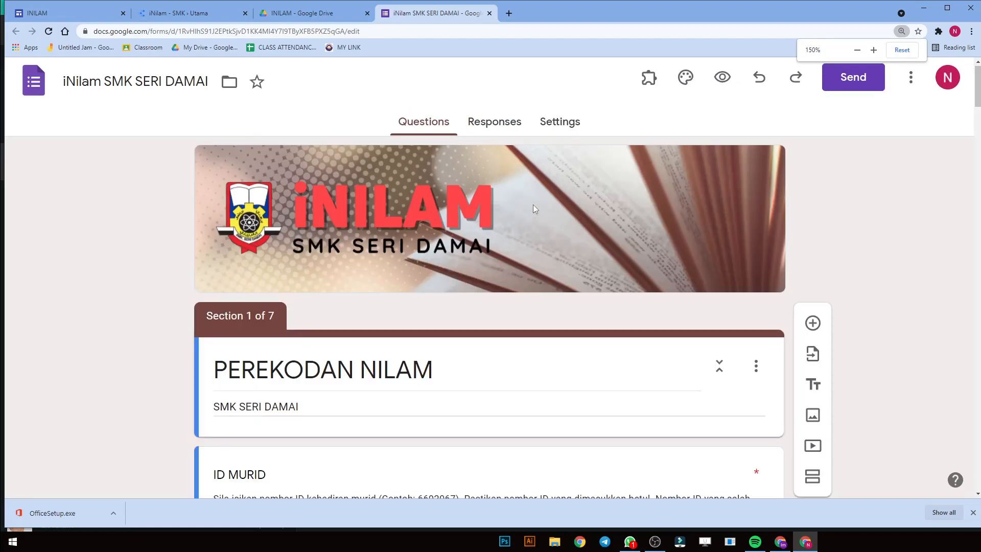
key(ctrl+minus)
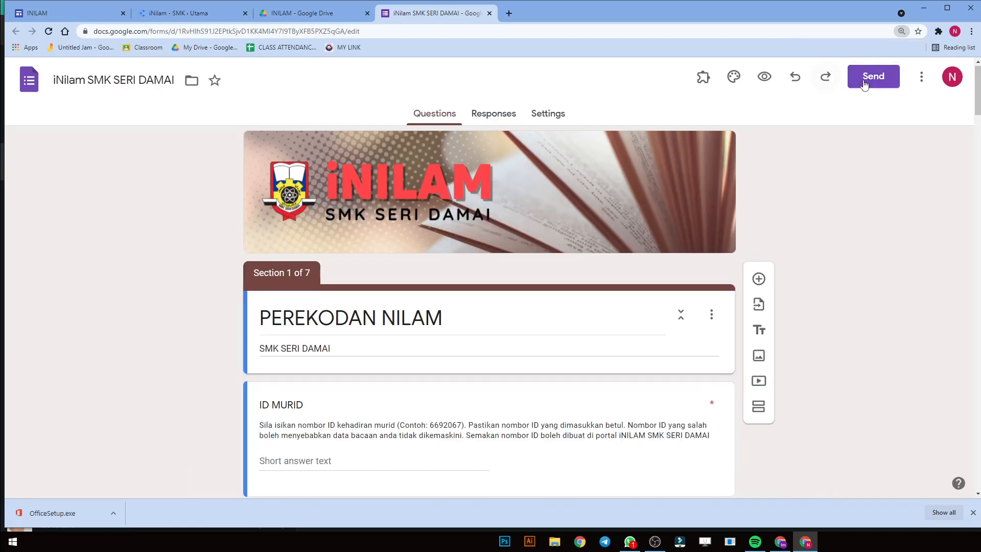
Step: Copy the form's share link with the URL shortened
click(873, 77)
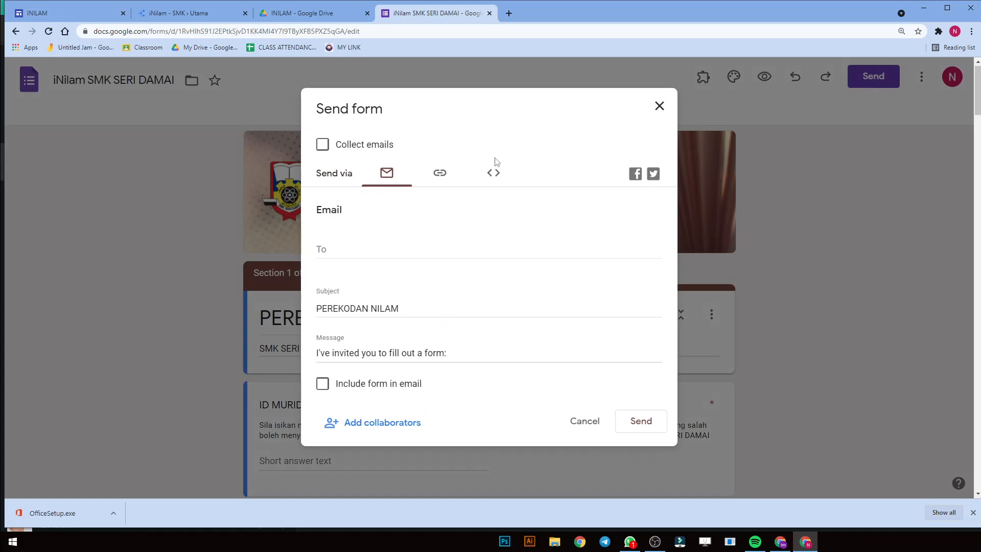
click(434, 183)
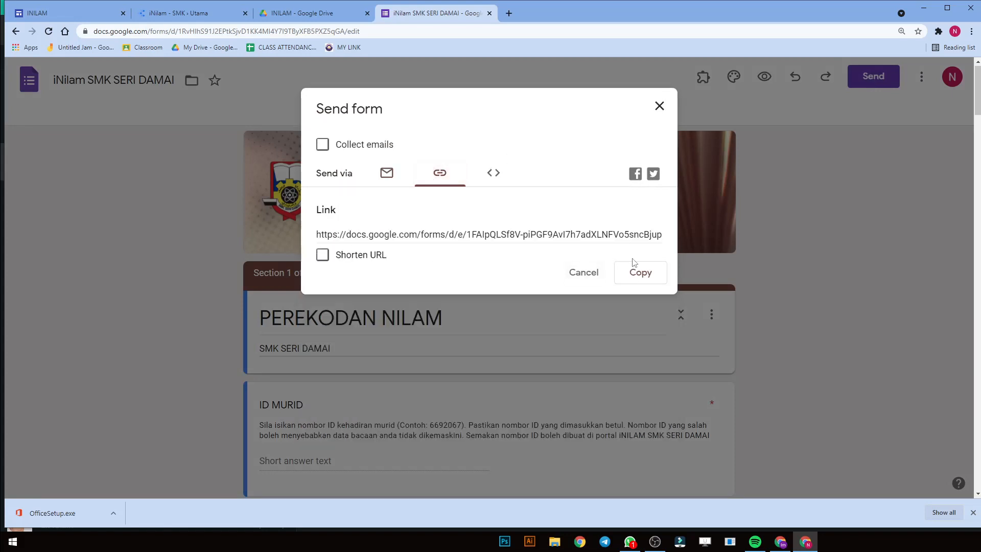
click(323, 254)
click(638, 273)
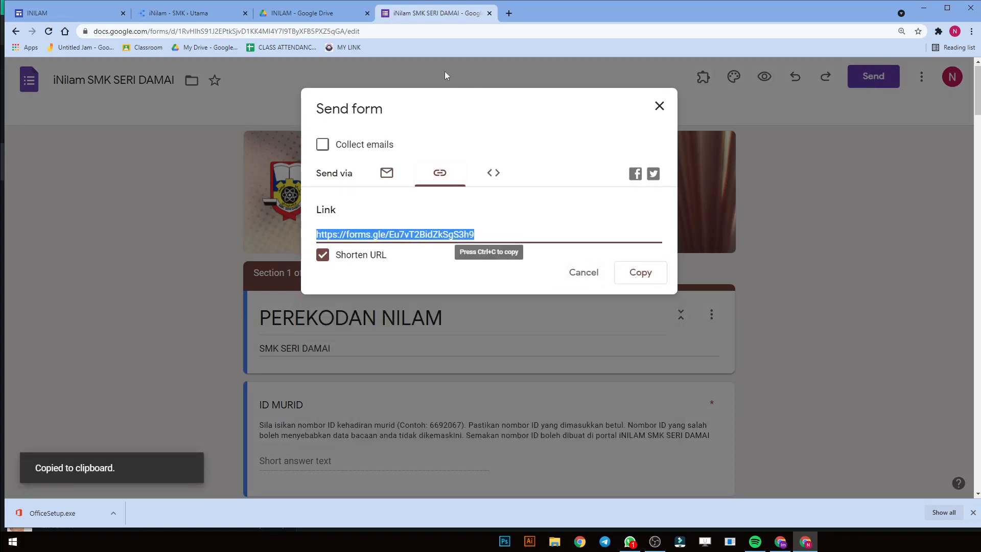
Step: In the iNilam - SMK report, replace the link on the Utama page's DAFTAR BACAAN button with the copied form link
click(192, 15)
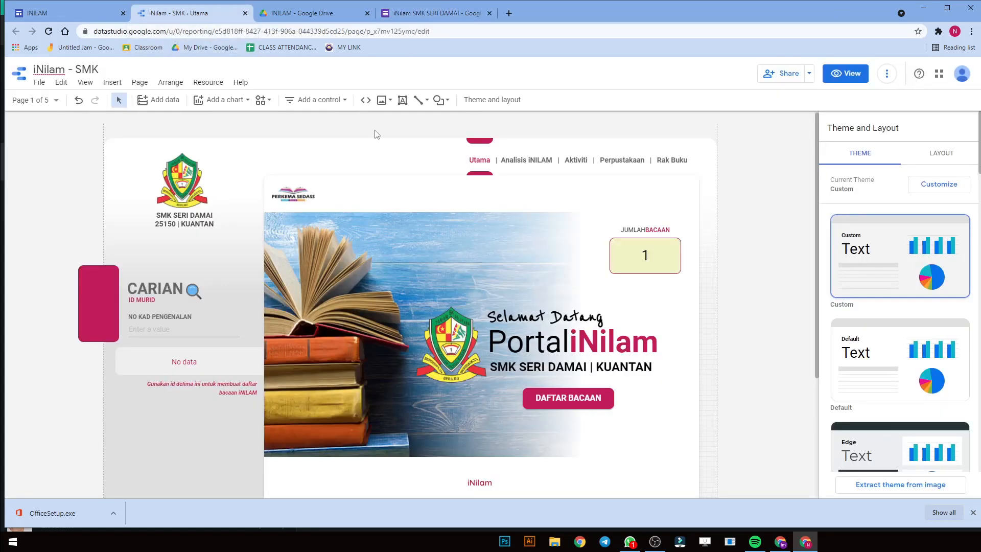
click(572, 402)
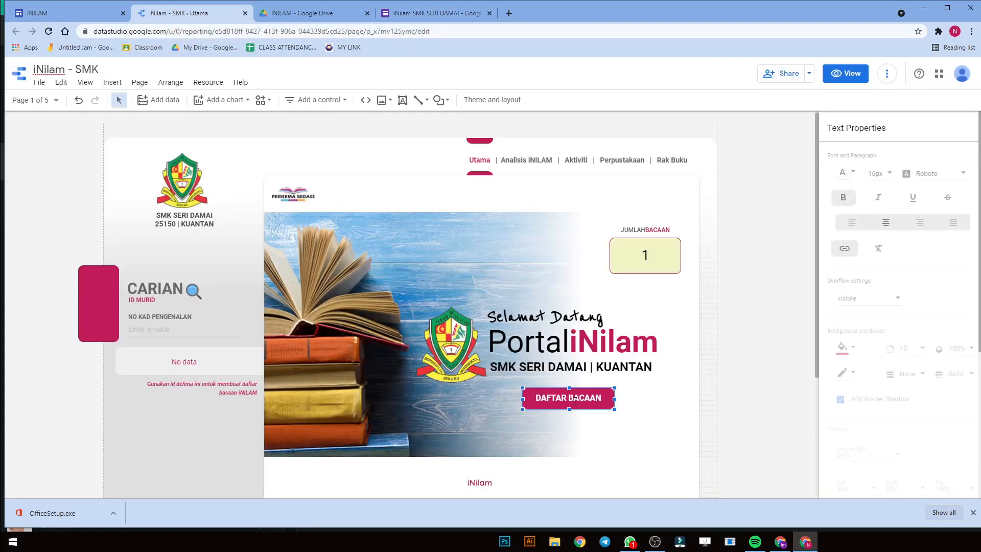
double_click(575, 400)
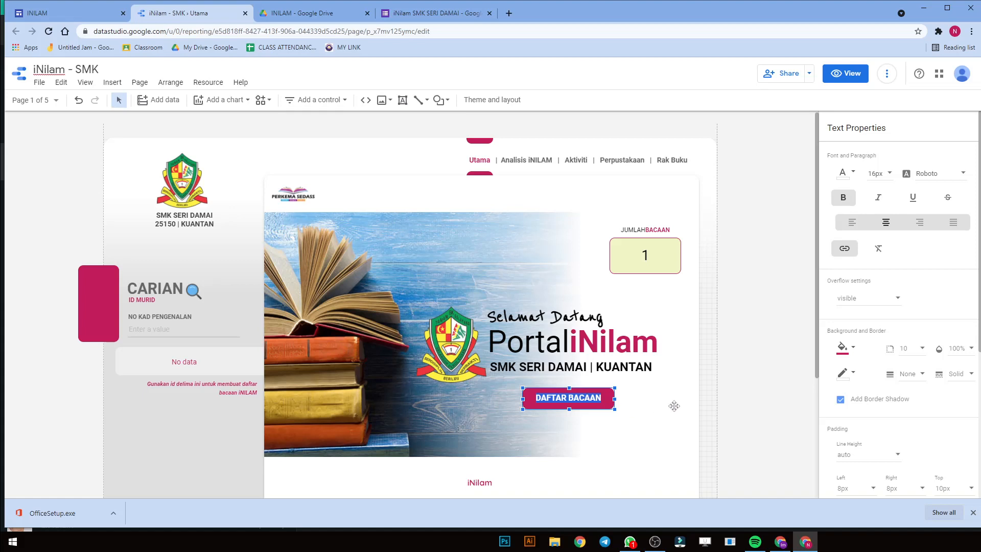
click(593, 404)
drag(556, 397, 602, 394)
click(845, 249)
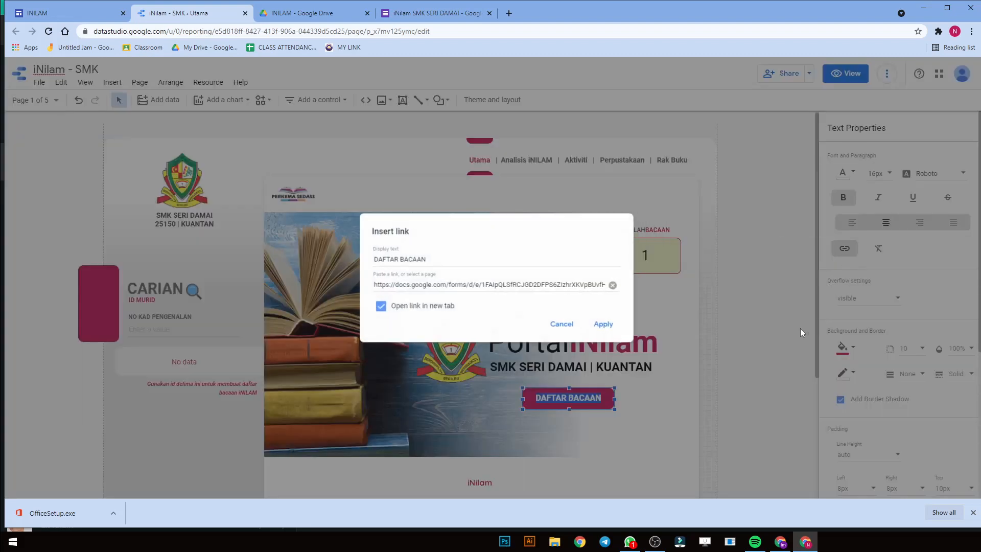
click(610, 285)
click(481, 287)
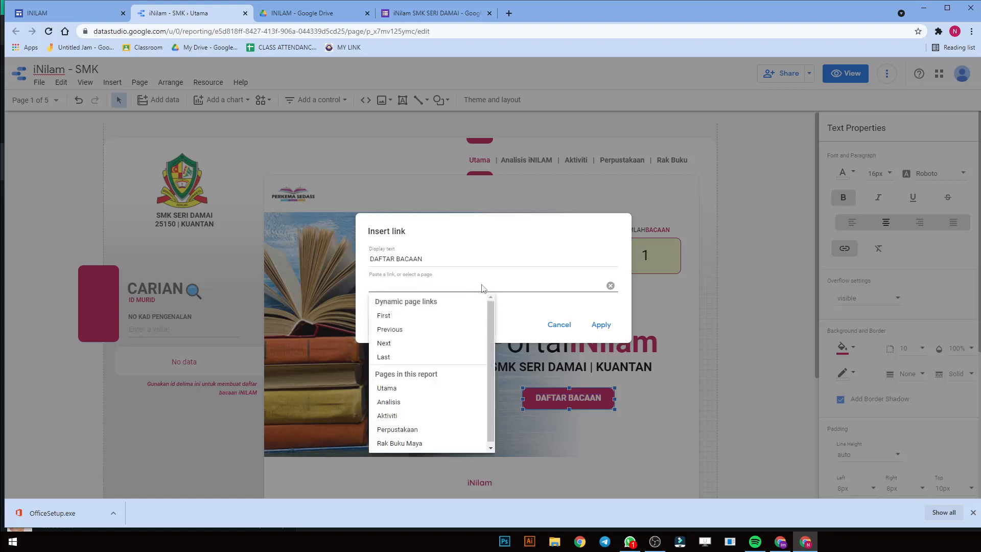
key(ctrl+v)
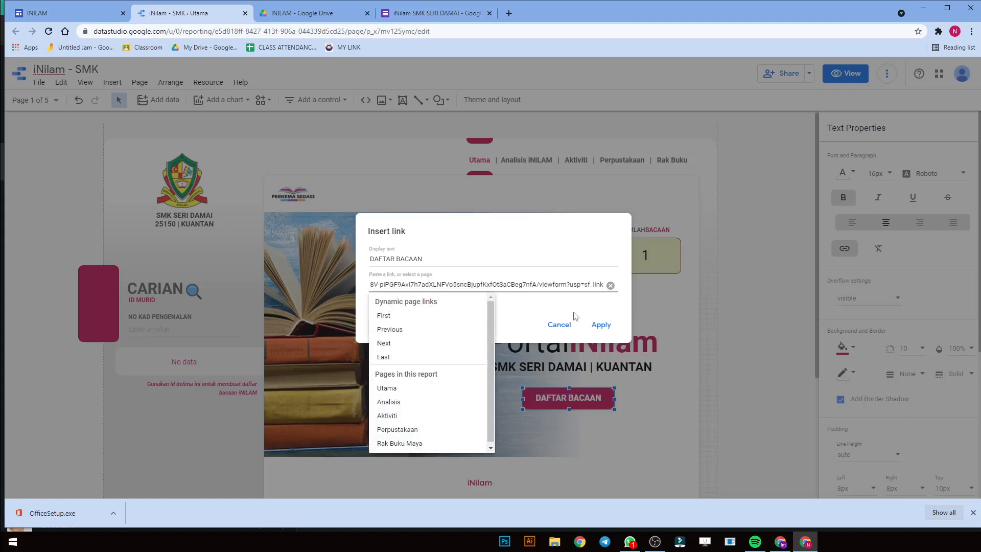
click(600, 324)
click(600, 325)
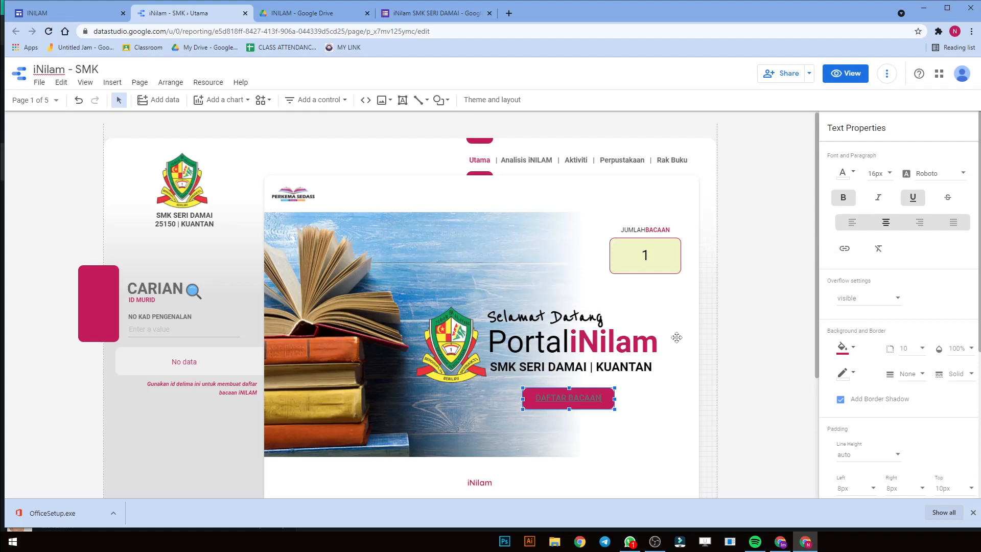
Step: Set the DAFTAR BACAAN button text on the Utama page to white and remove its underline
drag(533, 399, 608, 398)
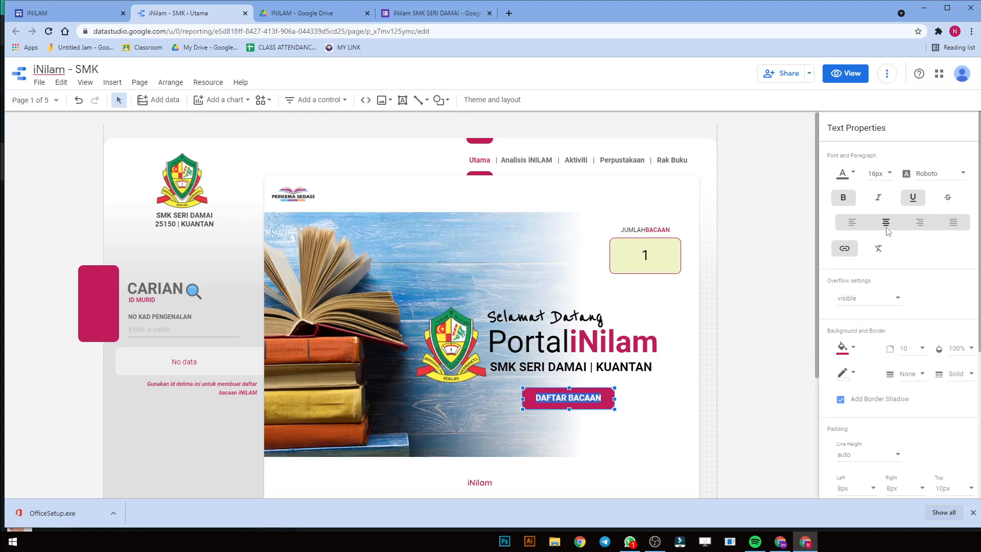
click(843, 174)
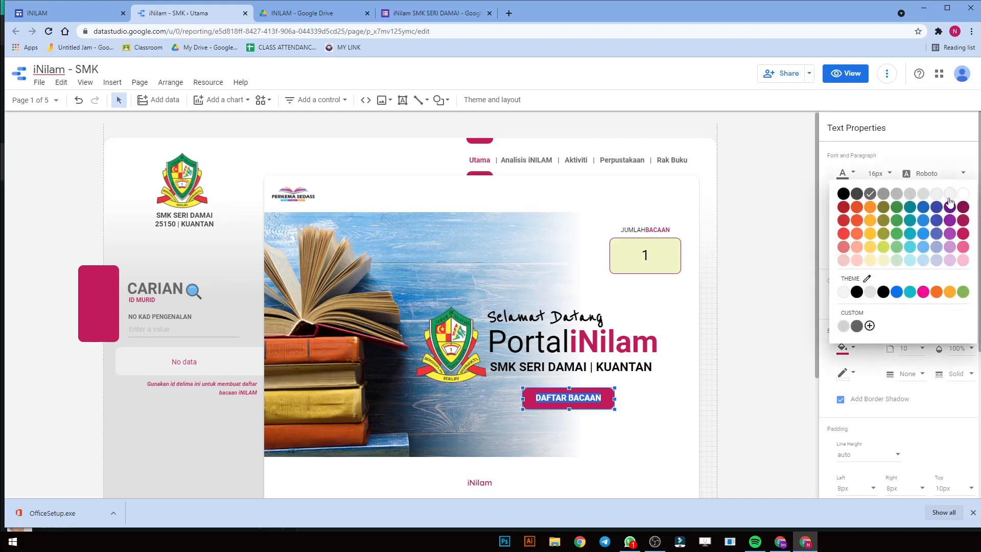
click(960, 197)
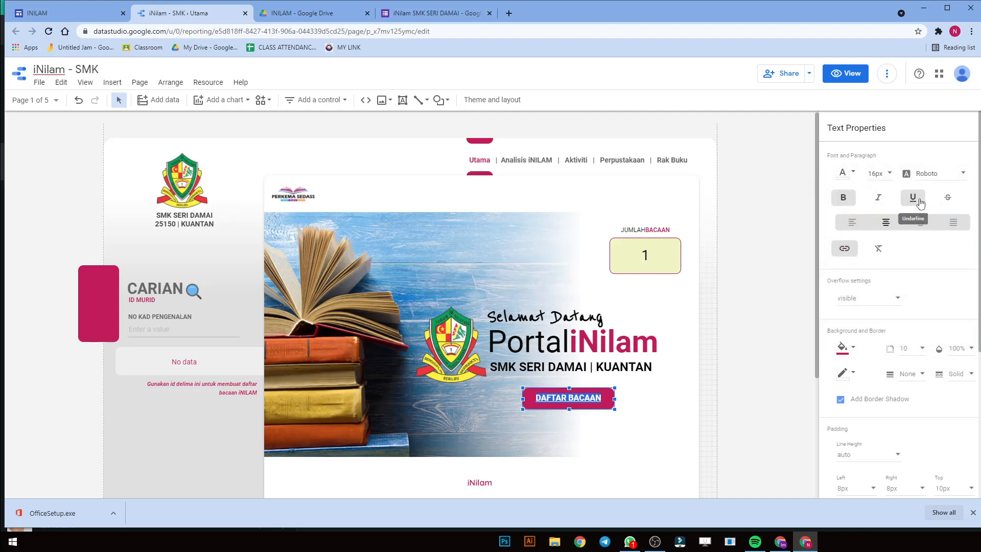
click(733, 394)
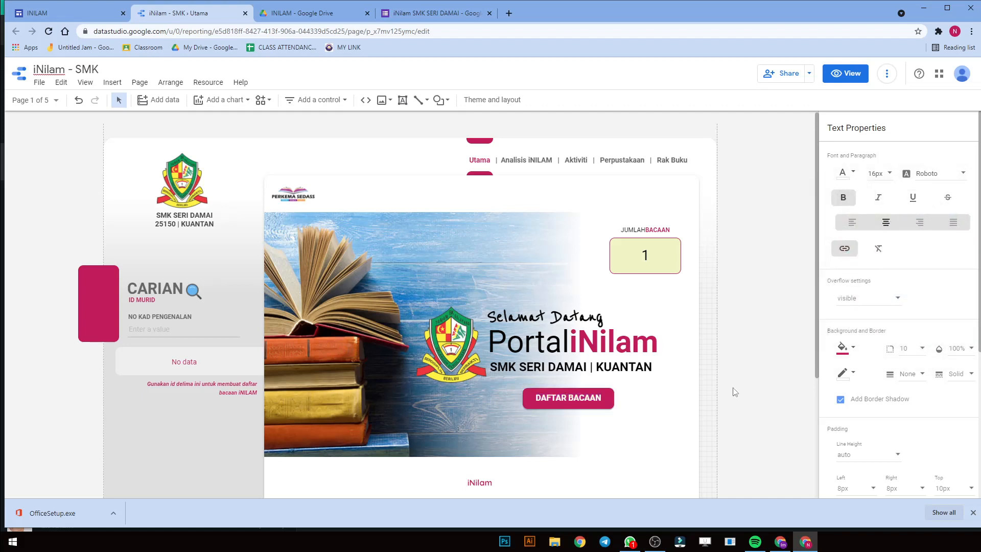
click(567, 407)
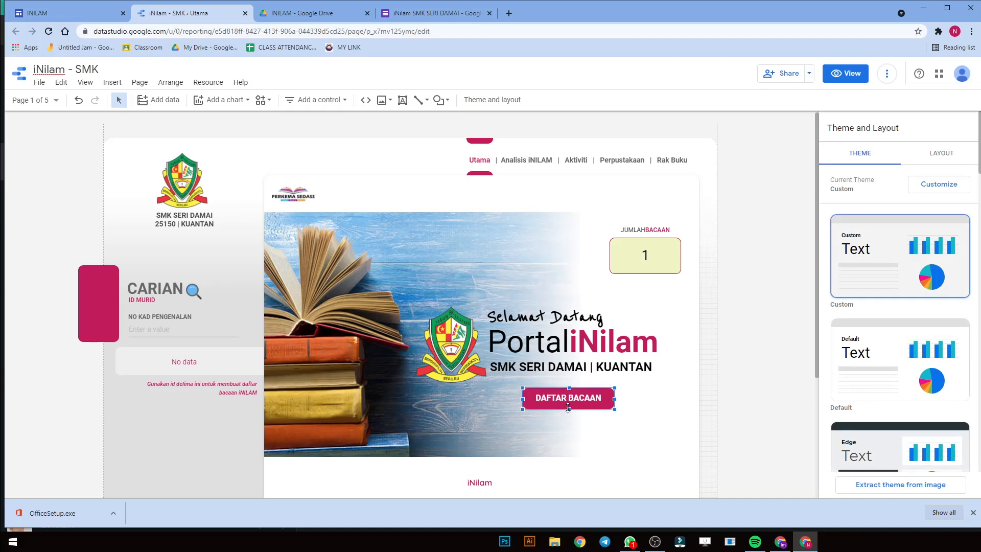
scroll(572, 406, down, 3)
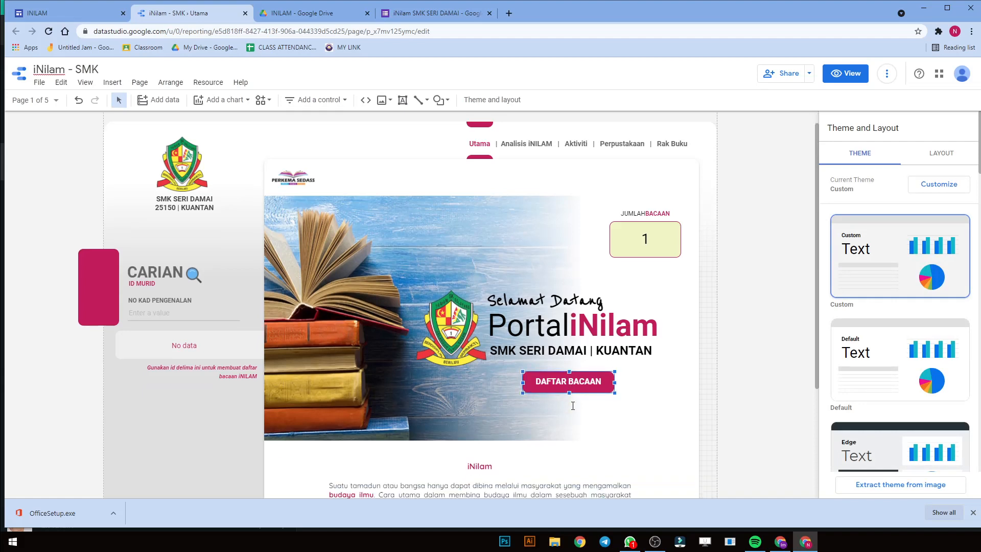
scroll(565, 334, up, 3)
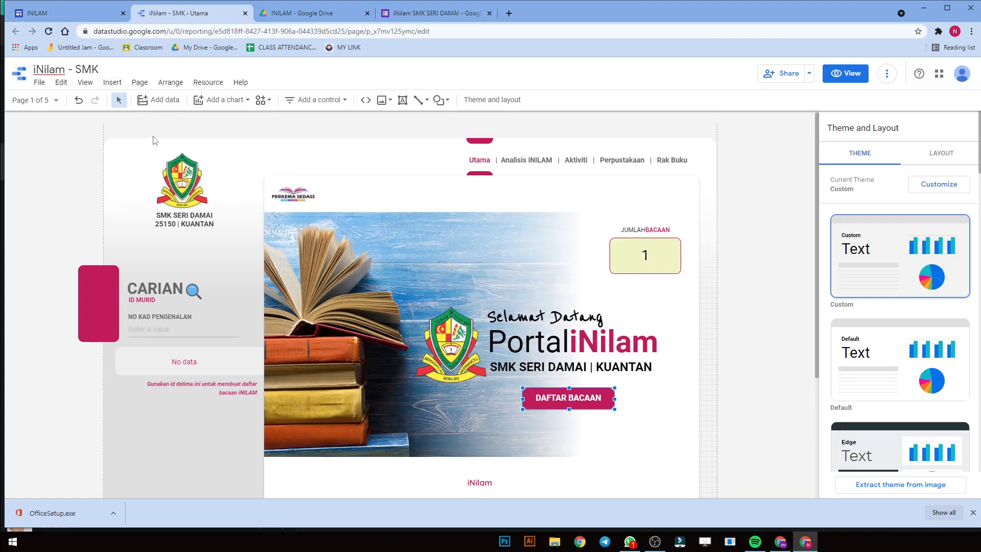
Step: On the Analisis page, replace the link on the DAFTAR BACAAN button with the copied form link
click(36, 100)
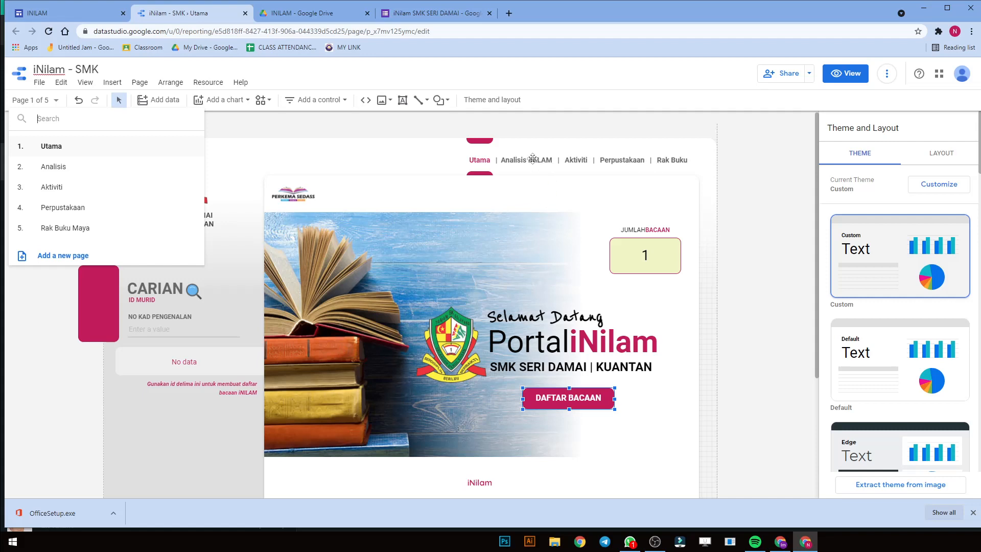
click(15, 298)
click(40, 103)
click(57, 175)
click(660, 192)
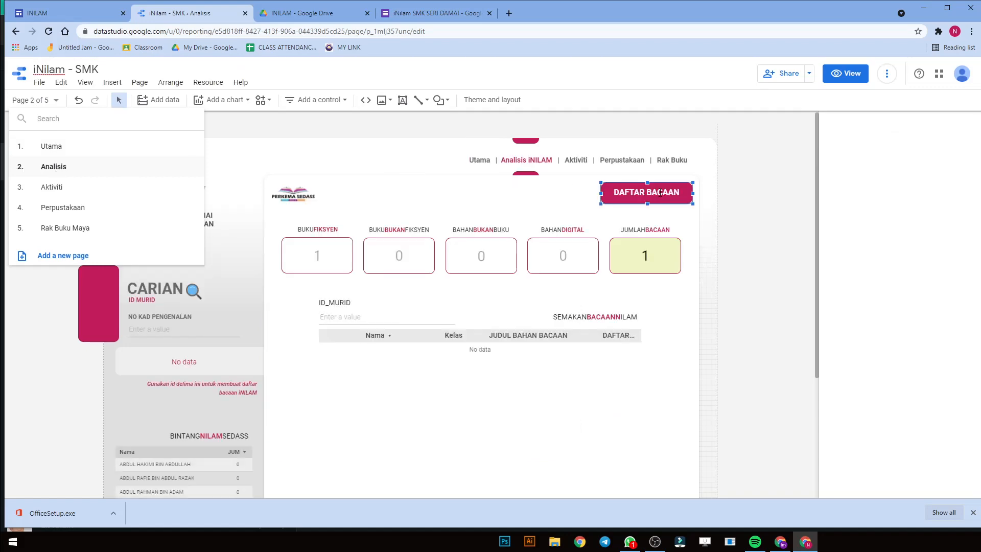
drag(613, 192, 678, 194)
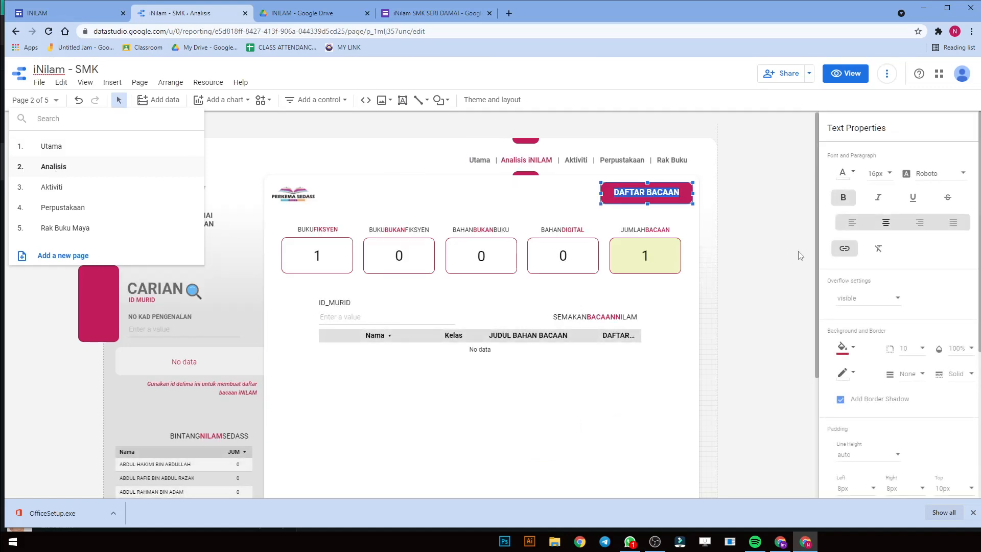
click(844, 248)
click(610, 284)
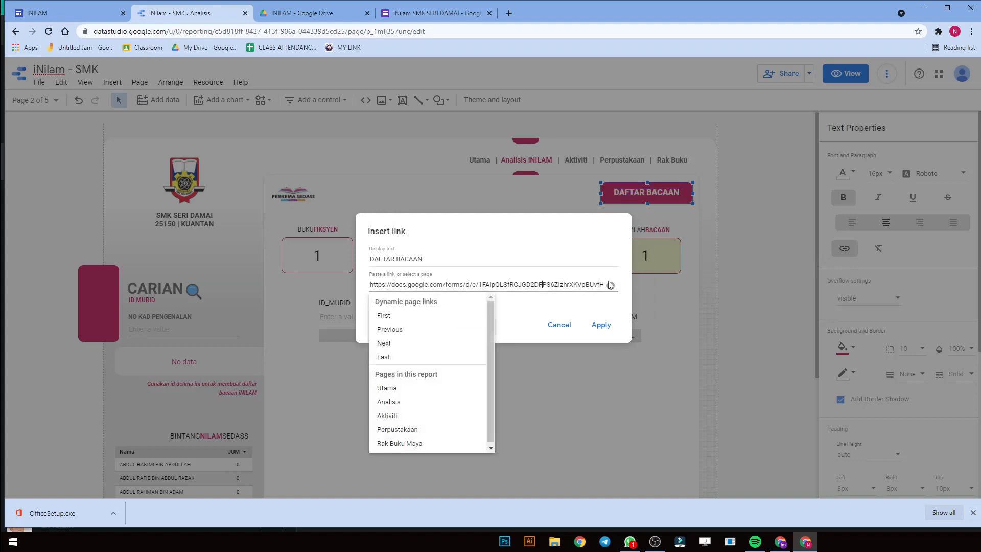
click(611, 284)
click(585, 280)
key(ctrl+v)
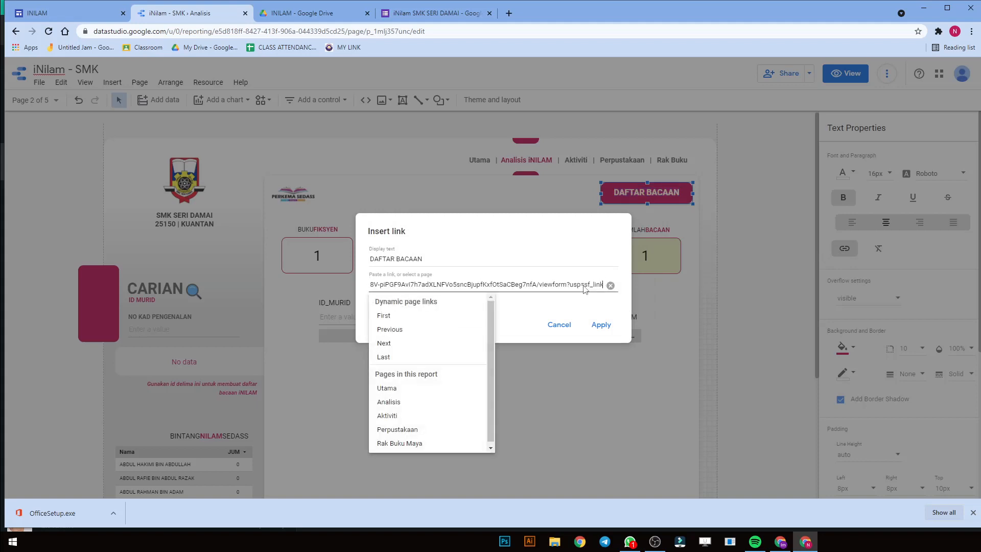
click(598, 325)
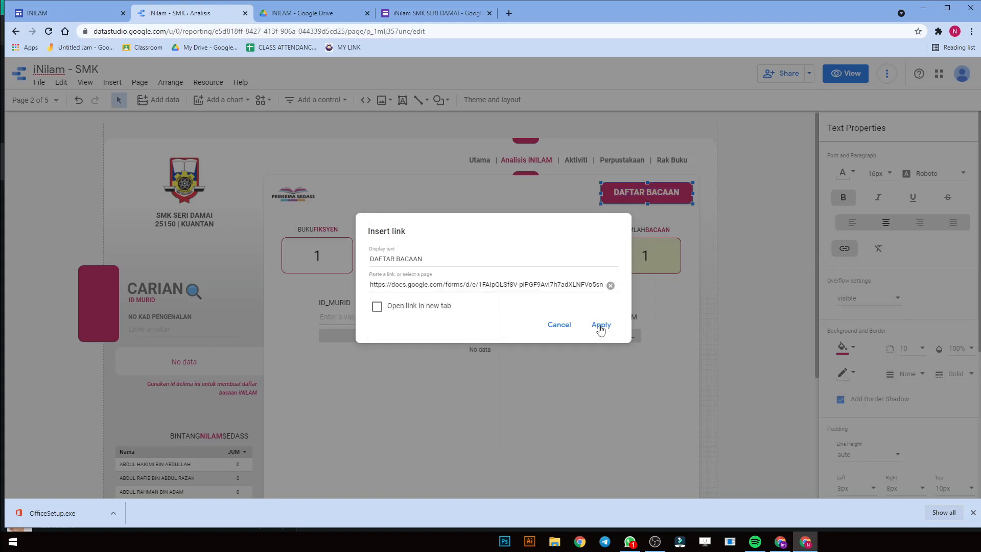
click(600, 325)
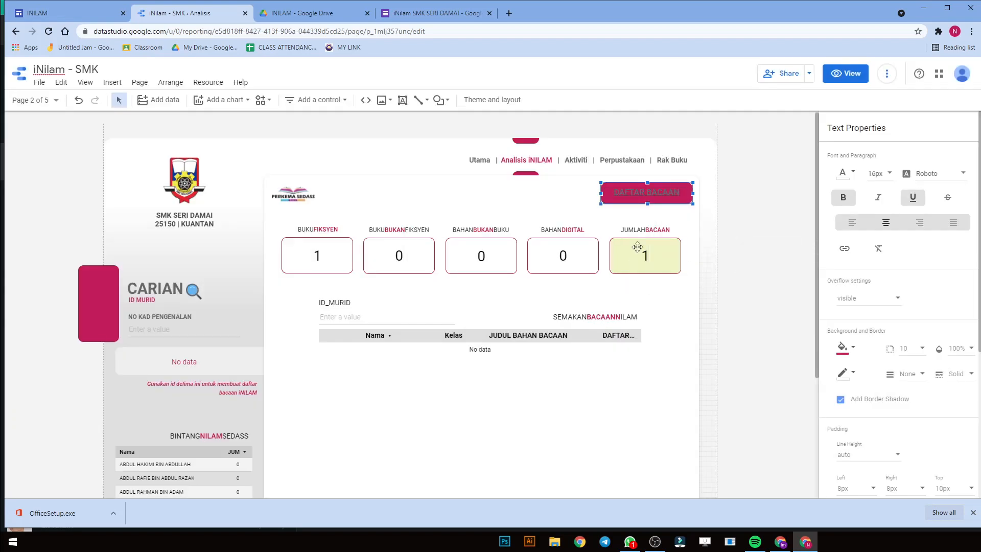
Step: Set the DAFTAR BACAAN button text on the Analisis page to white and remove its underline
click(843, 173)
click(961, 199)
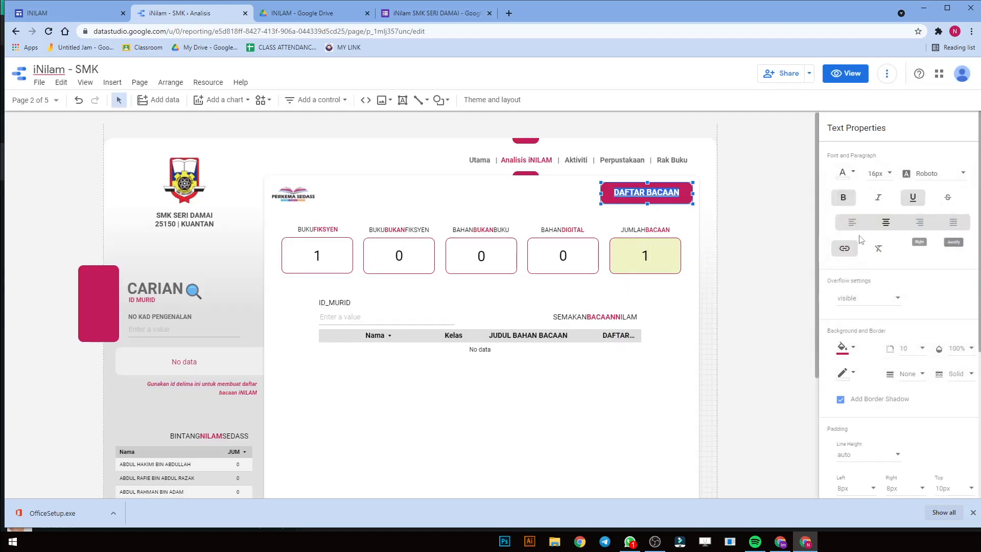
click(752, 267)
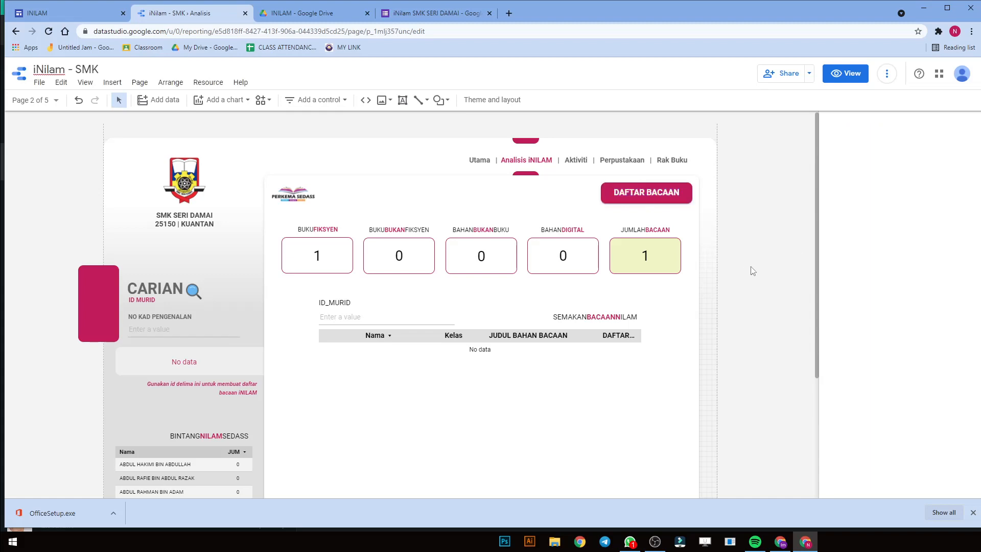
click(195, 185)
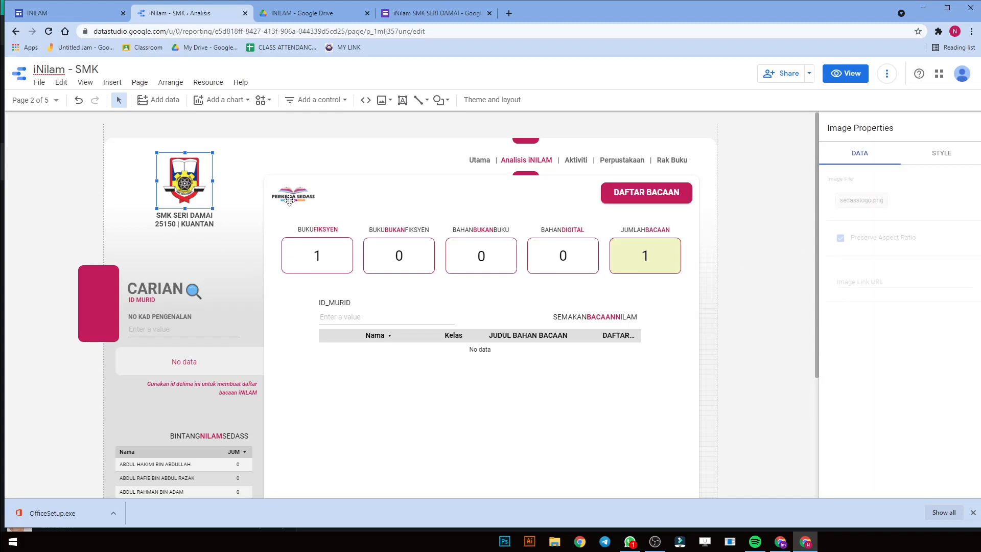
Step: On the Aktiviti page, replace the link on the DAFTAR BACAAN button with the copied form link
click(44, 100)
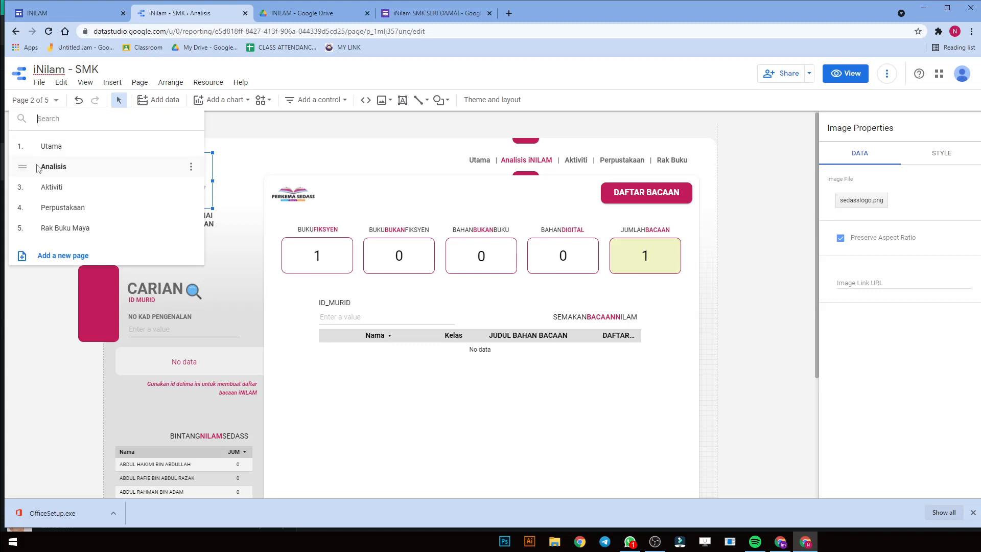
click(36, 188)
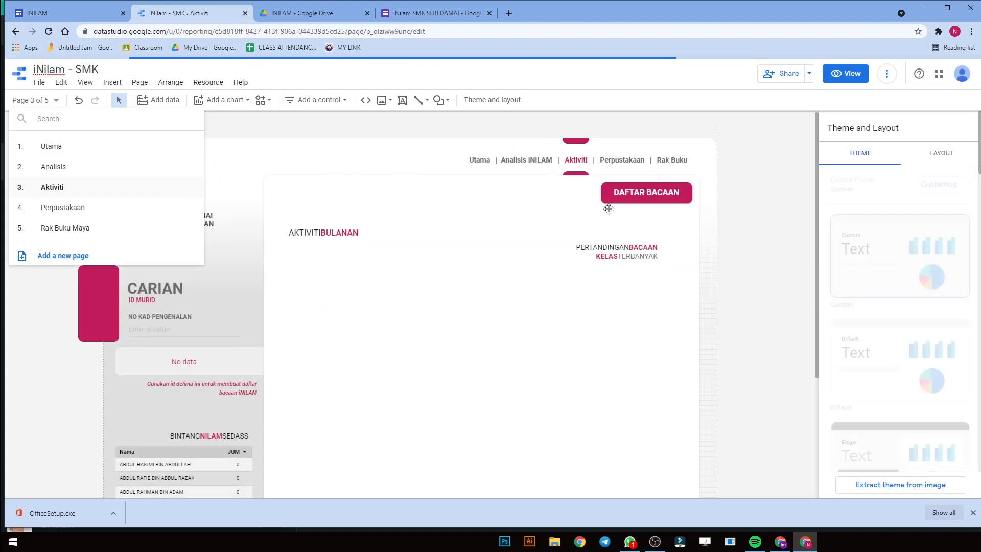
click(619, 196)
drag(614, 194, 674, 190)
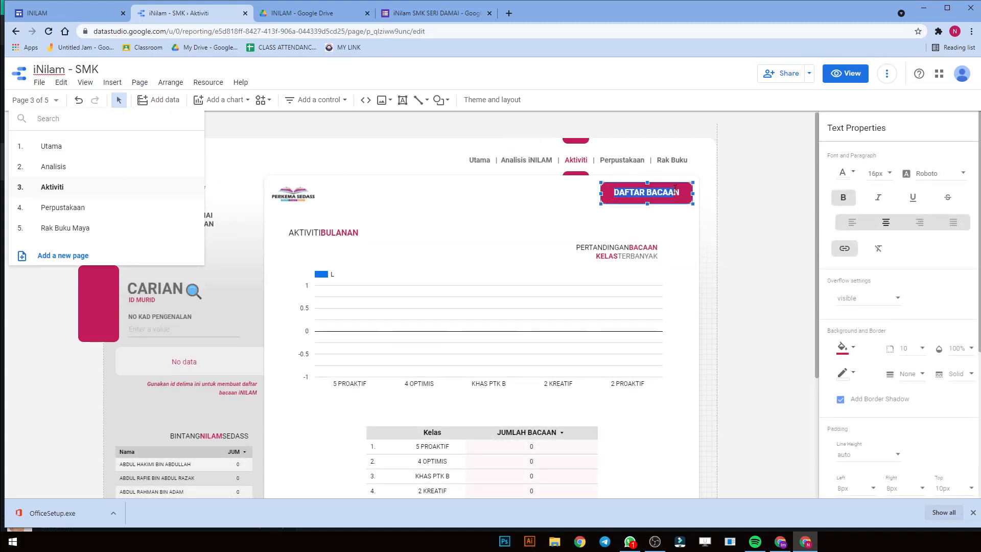
click(843, 248)
key(ctrl+v)
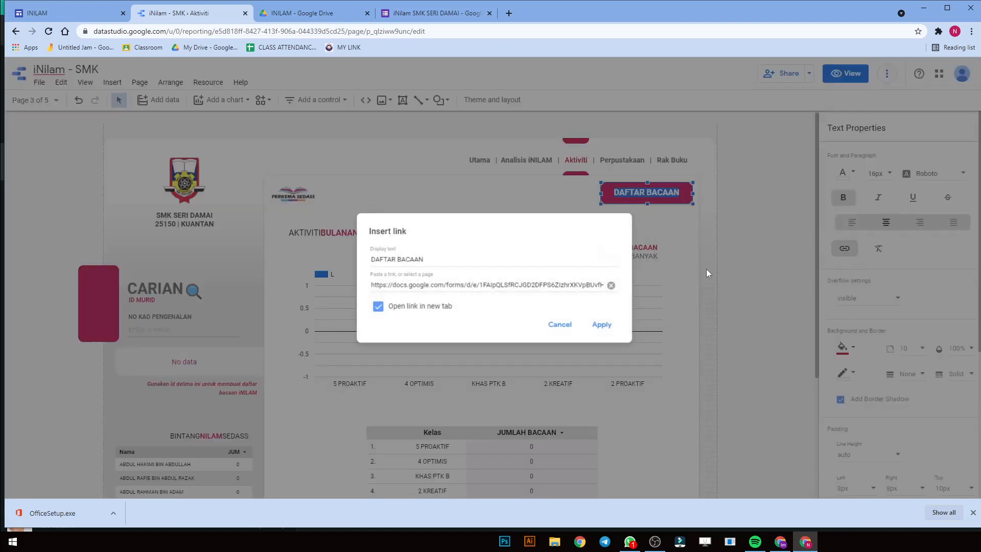
click(610, 285)
click(548, 286)
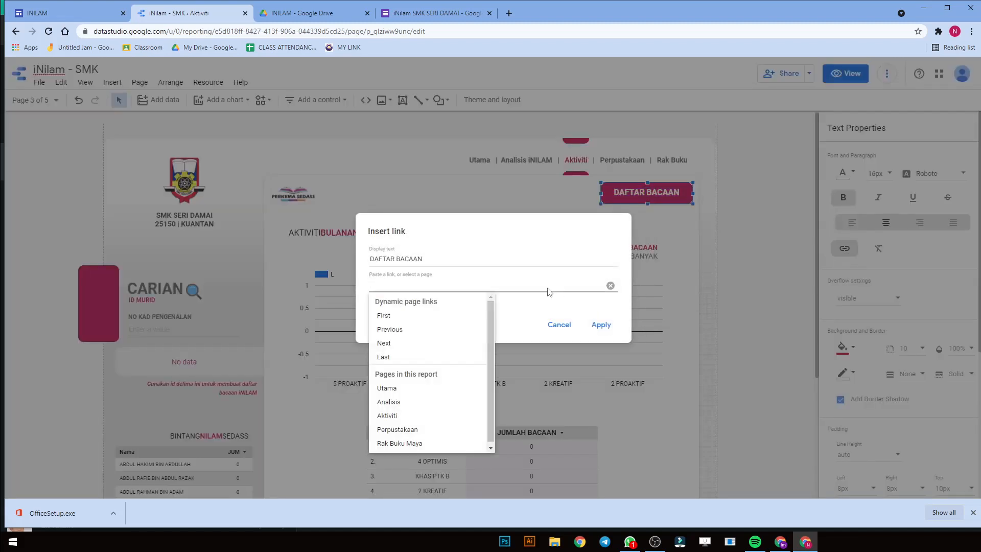
text(https://docs.google.com/forms/d/e/1FAIpQLSfRCJGD2DFPS6ZlzhrXKVpBUvfh8V-piPGF9AvI7h7adXLNFVo5sncBjupfKxfOtSaCBeg7nfA/viewform?usp=sf_link)
click(599, 329)
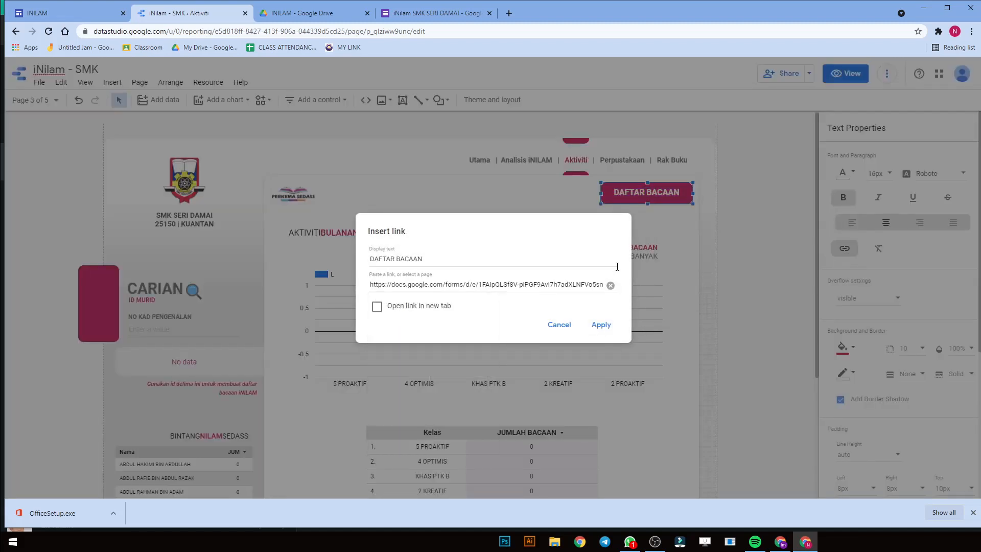
click(609, 329)
Step: Set the DAFTAR BACAAN button text on the Aktiviti page to white and remove its underline
click(619, 197)
drag(615, 193, 681, 193)
click(852, 175)
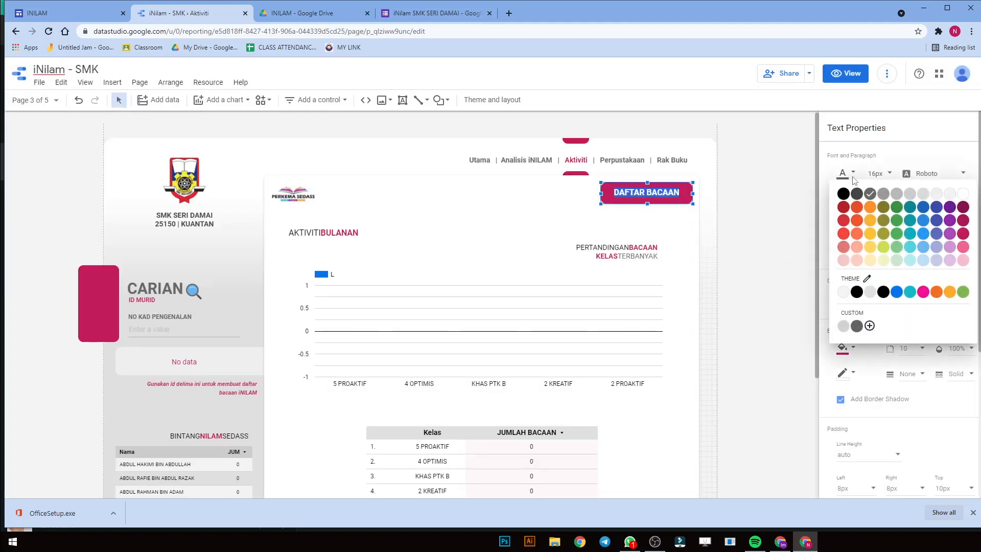
click(963, 192)
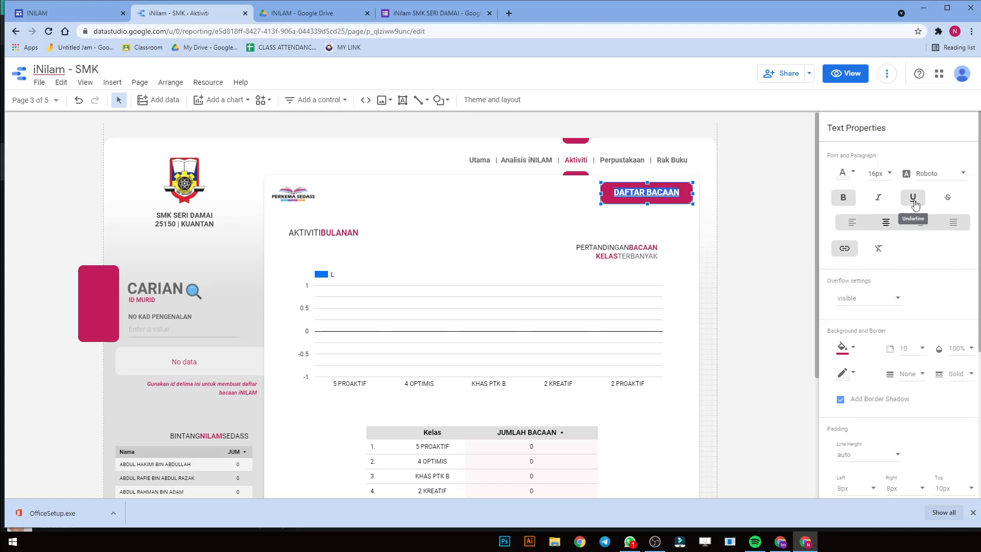
click(914, 205)
click(793, 250)
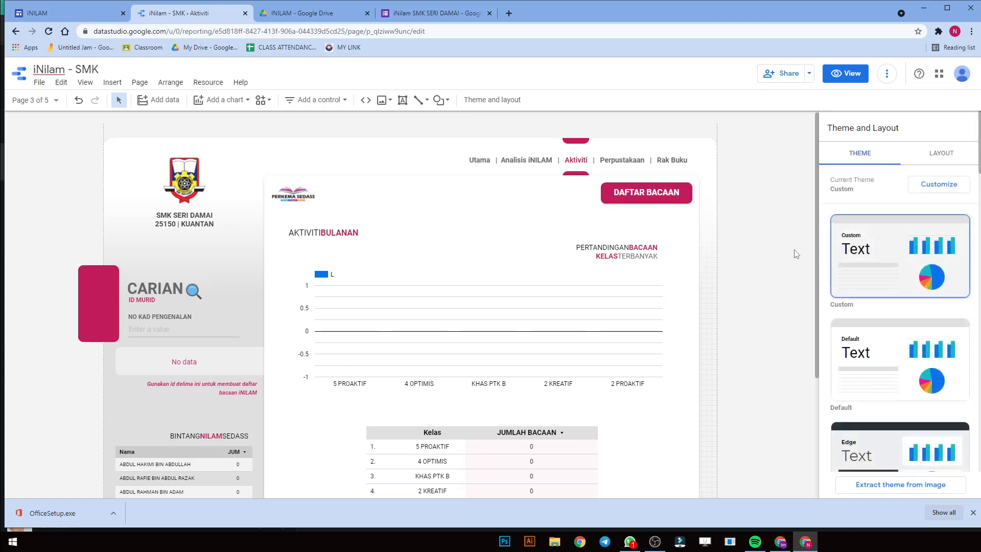
scroll(99, 424, down, 3)
scroll(503, 383, up, 3)
click(240, 437)
drag(223, 435, 258, 435)
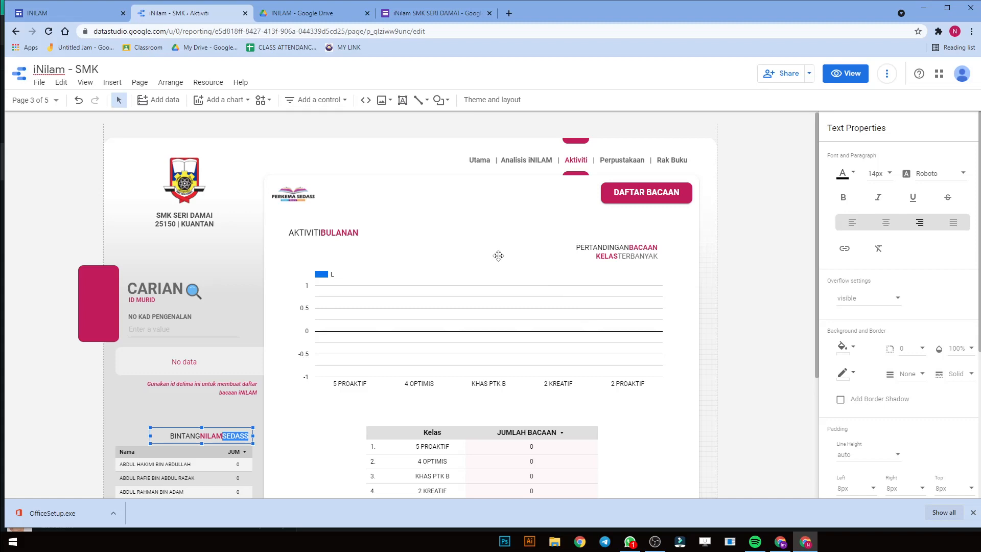
click(764, 264)
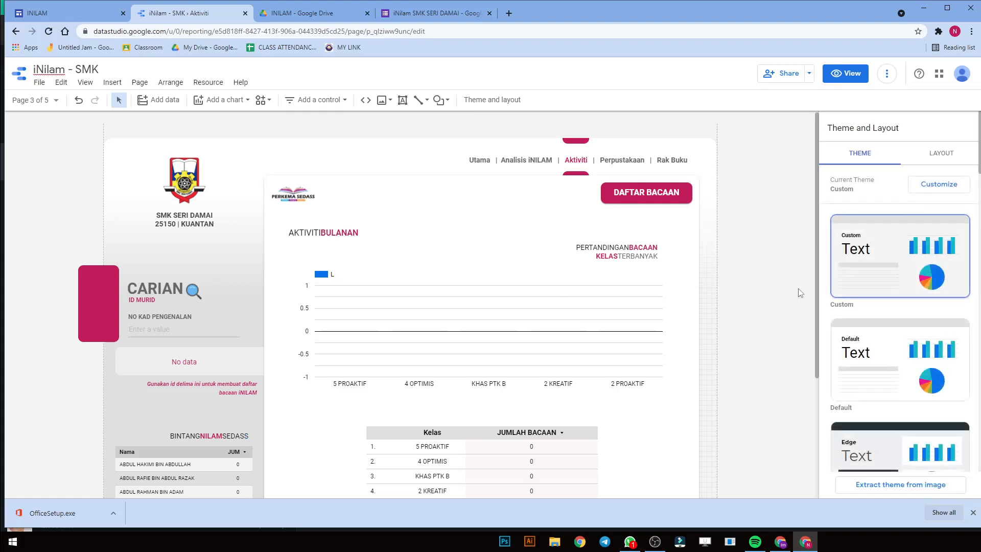
Step: Turn on the report's link sharing as "Anyone with the link can view" and save the access change
click(780, 77)
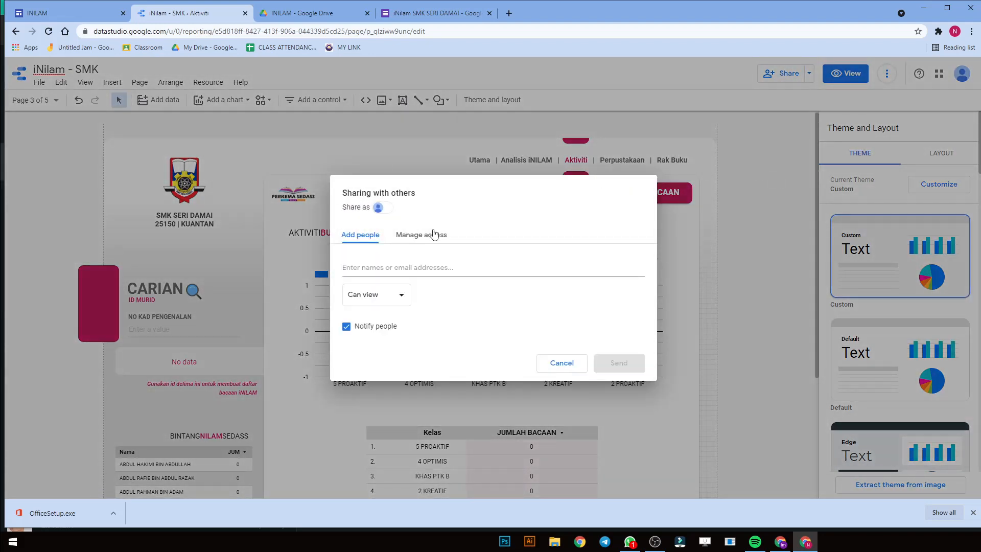
click(433, 234)
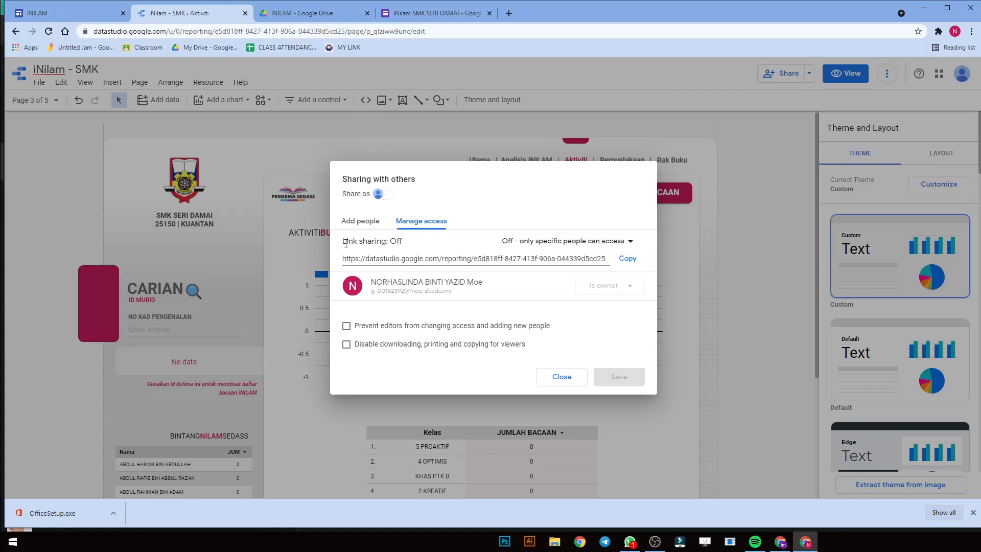
drag(342, 242, 419, 245)
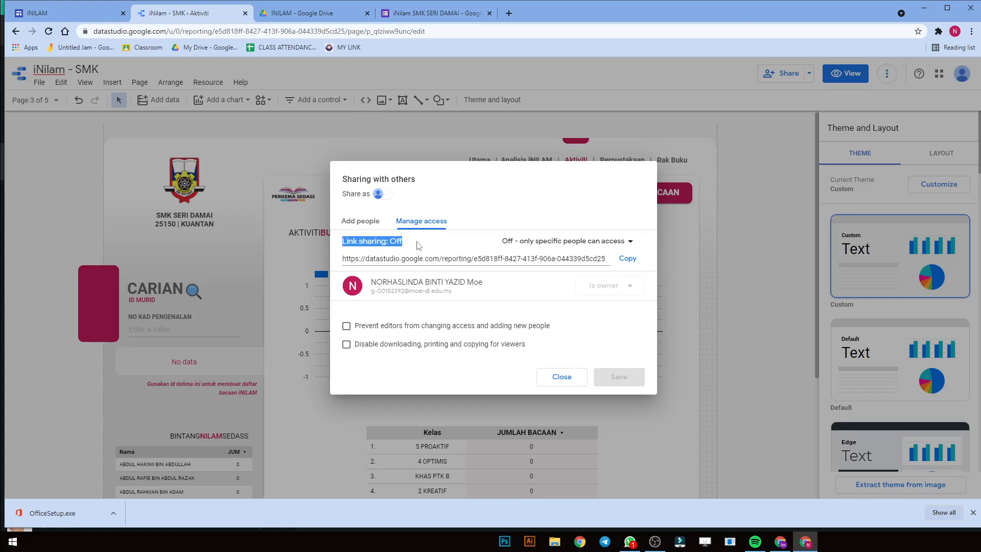
click(591, 247)
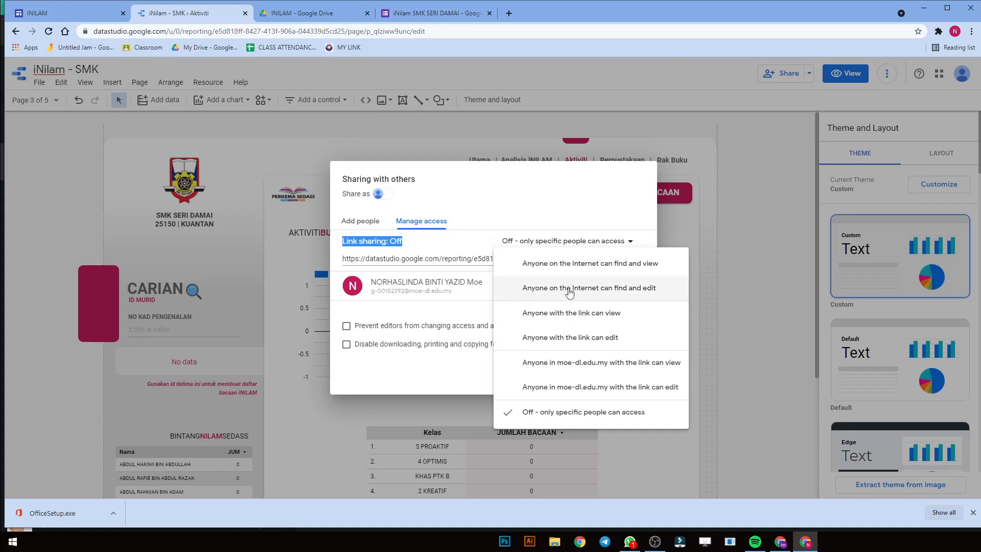
click(586, 317)
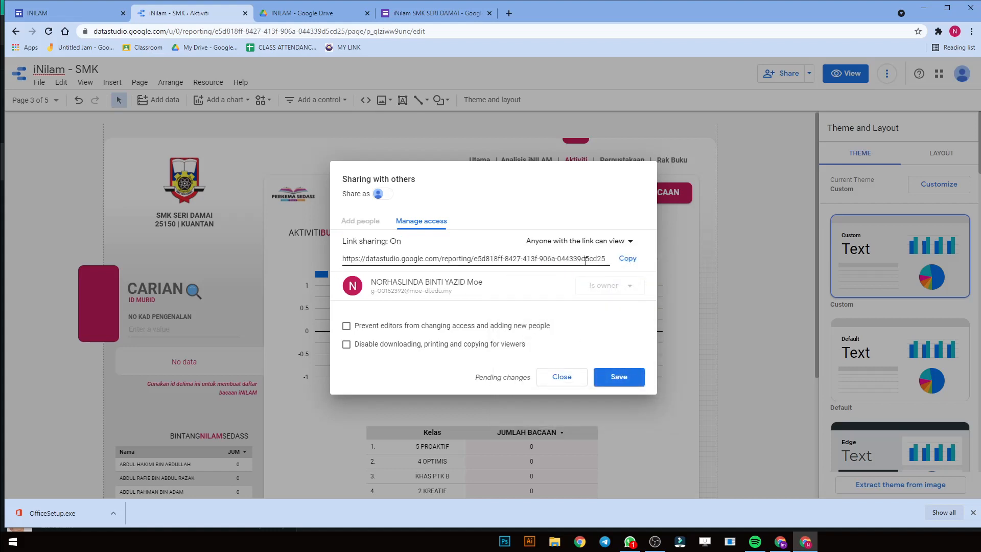
click(628, 372)
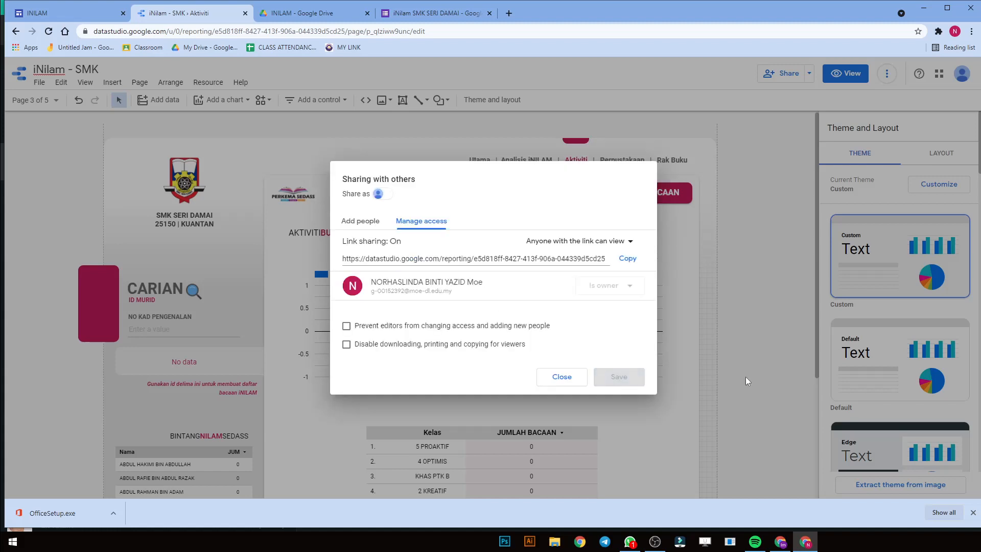
click(564, 377)
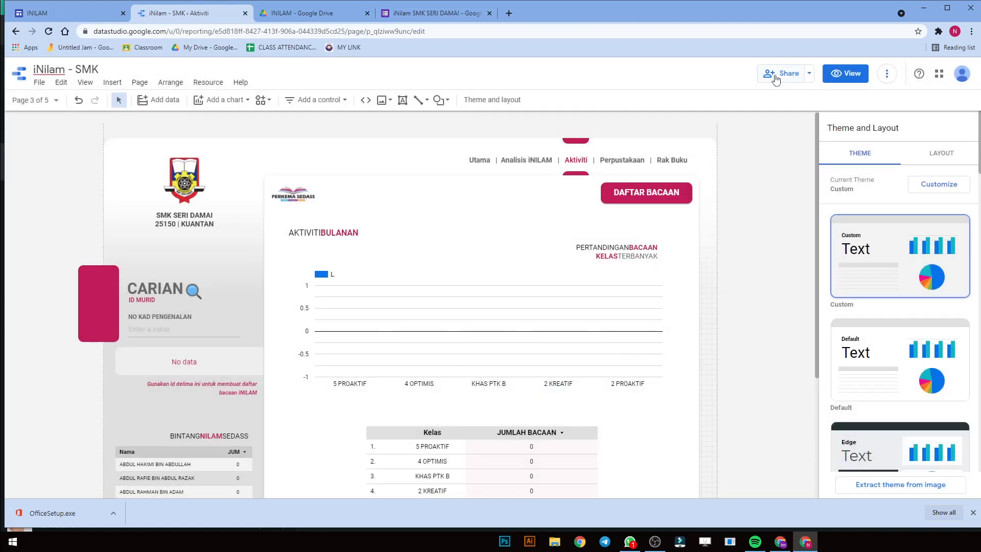
click(886, 75)
click(809, 74)
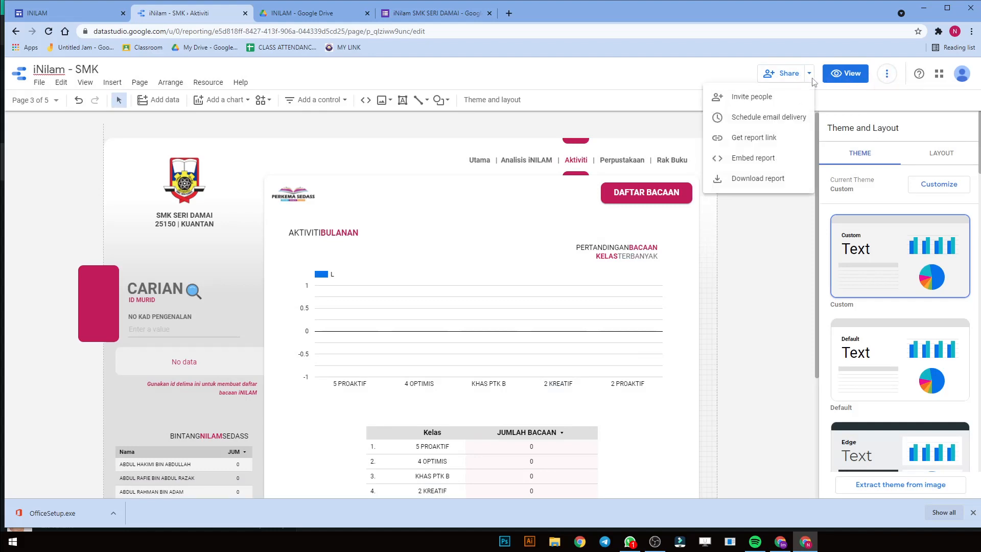
click(767, 139)
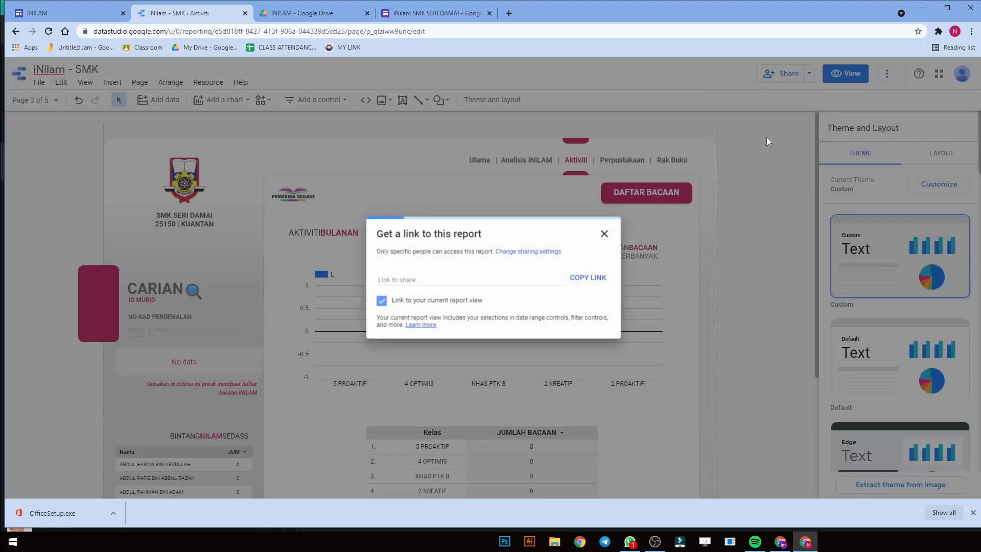
click(604, 230)
Step: Switch the report to the Utama page and copy its share link to the current report view
click(52, 103)
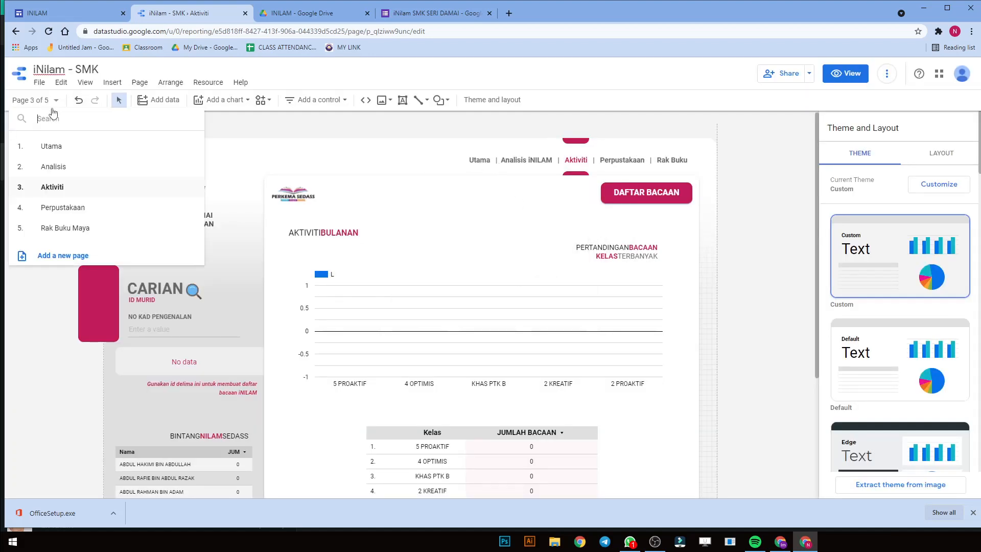
click(51, 146)
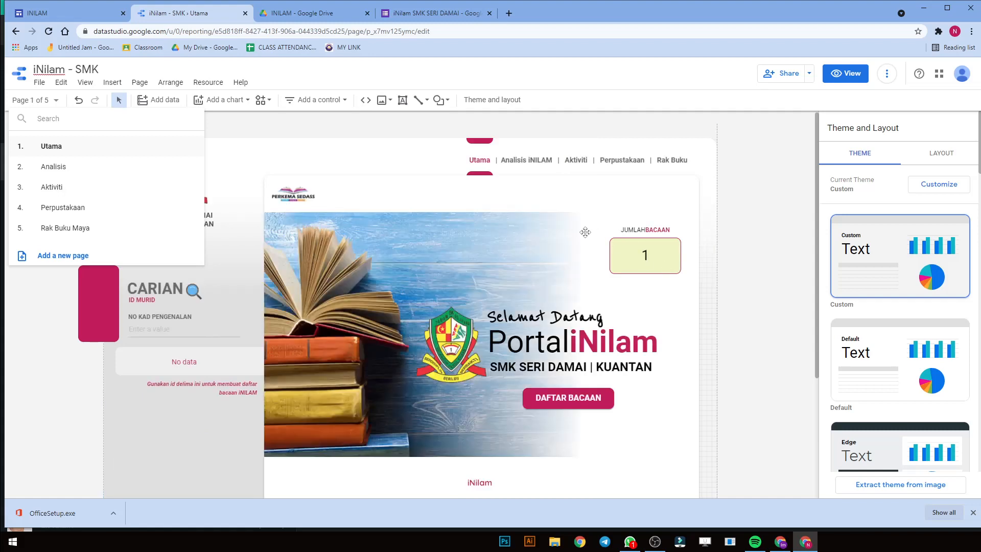
click(779, 157)
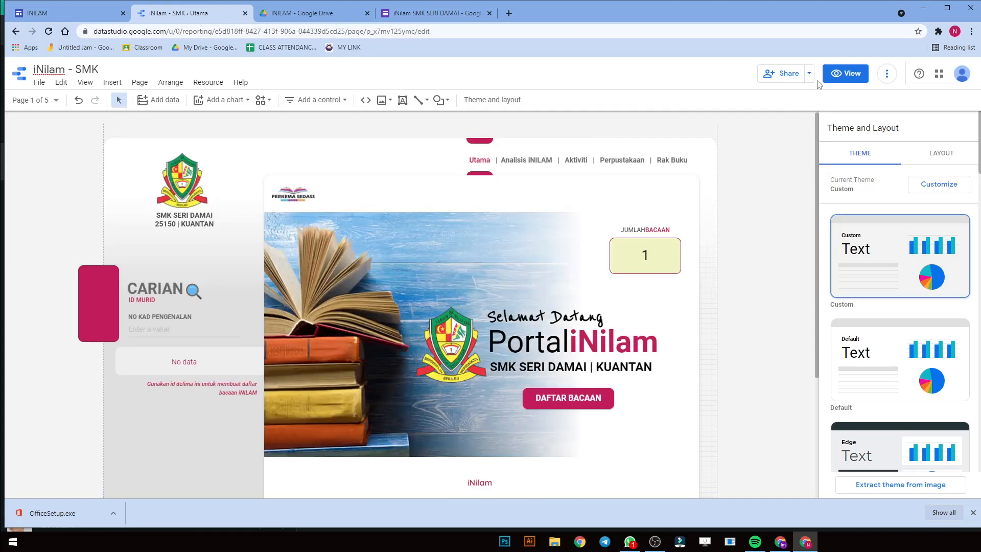
click(809, 74)
click(764, 140)
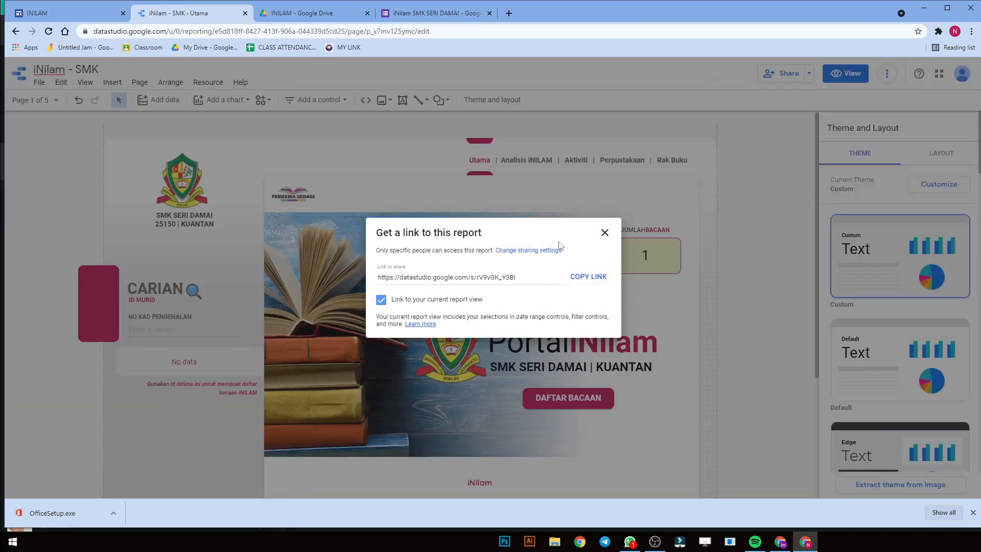
drag(516, 278, 361, 264)
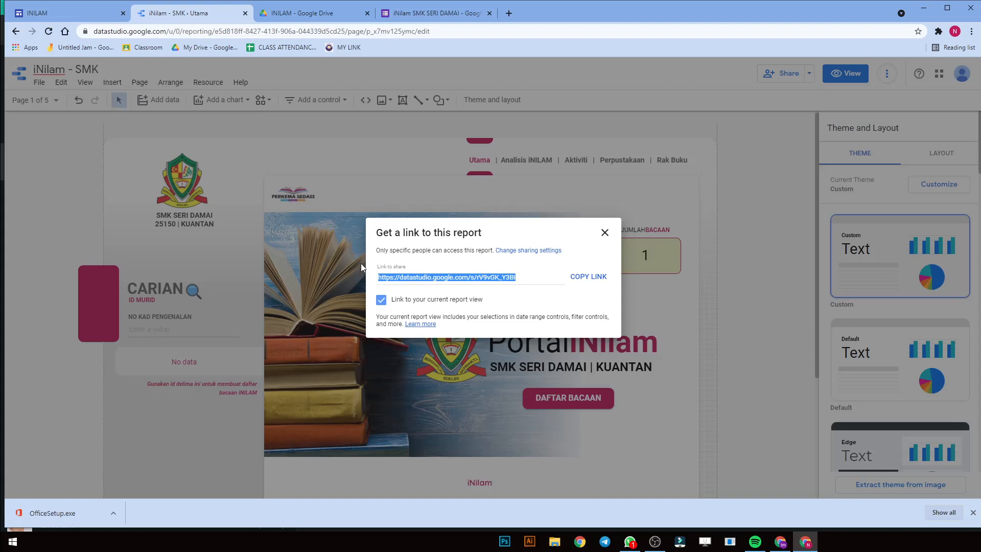
right_click(409, 273)
click(422, 279)
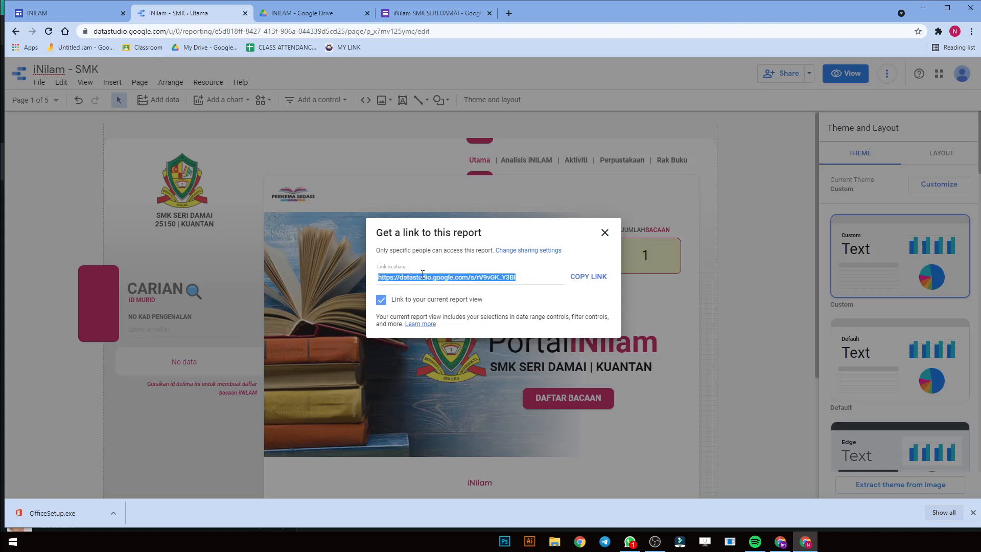
click(605, 281)
click(604, 232)
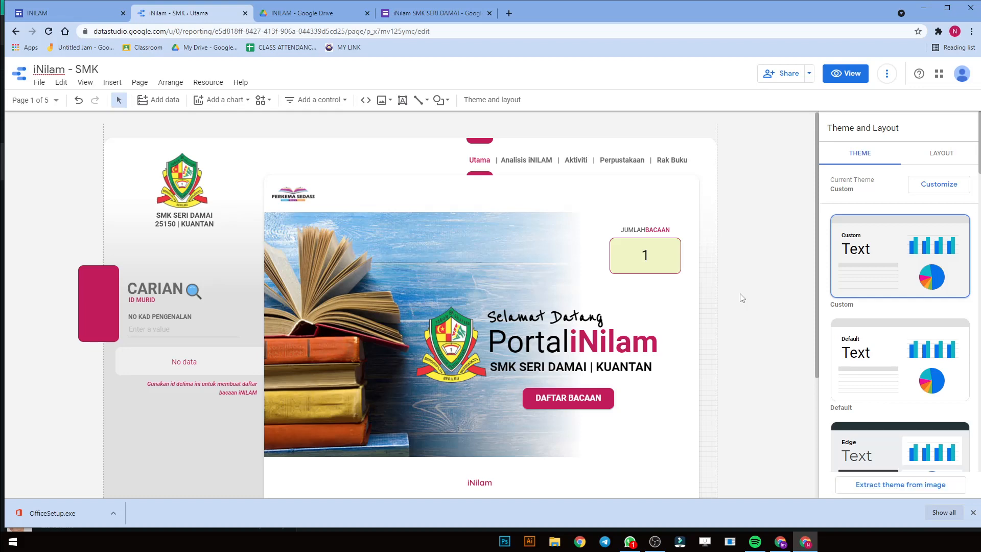
Step: Open bit.ly in a new browser tab and start the sign-up for its Free plan
click(509, 14)
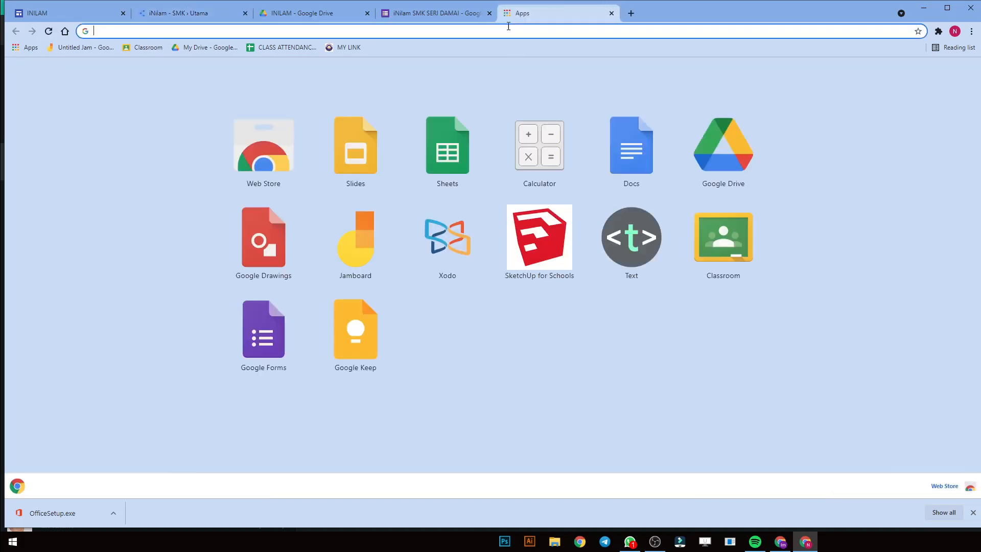
text(bit.ly)
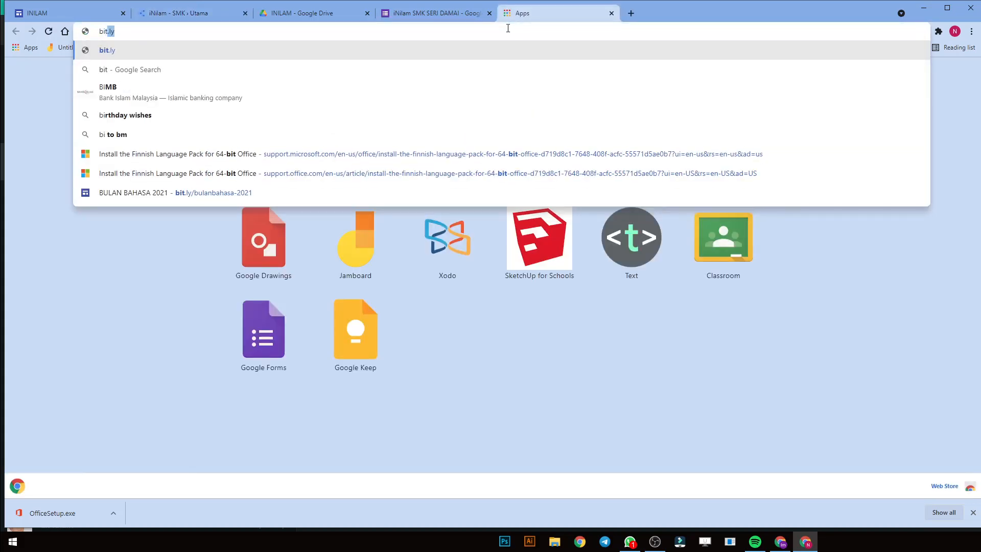
key(Return)
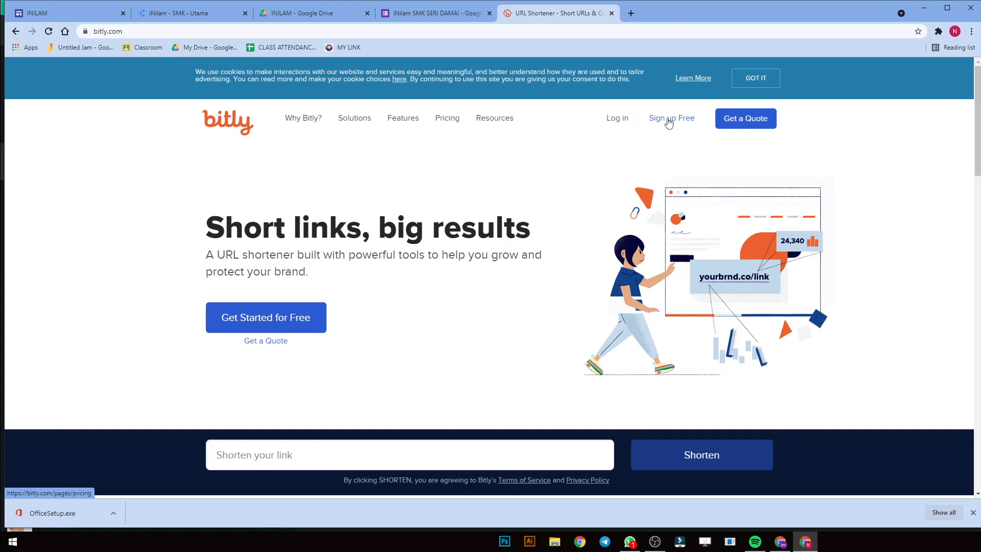
click(749, 79)
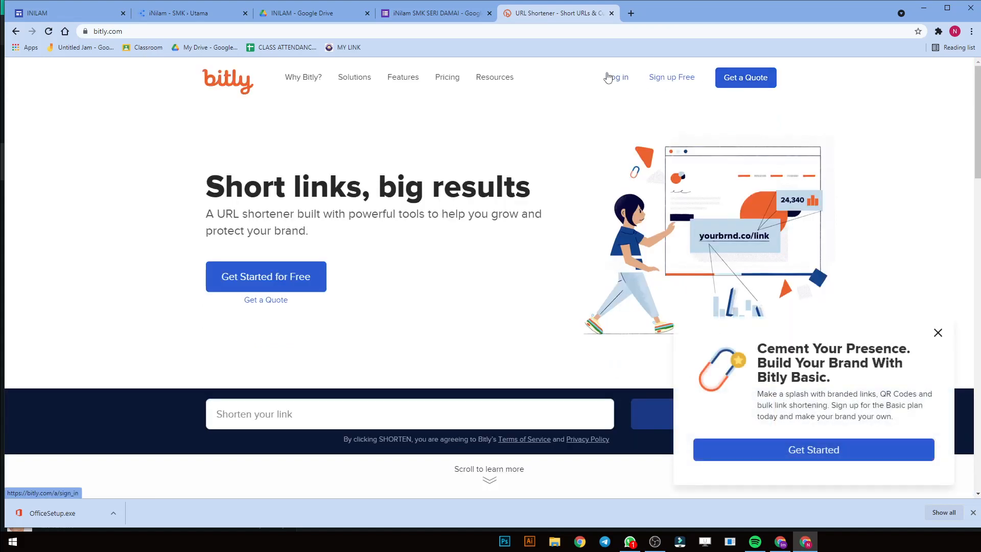
click(671, 81)
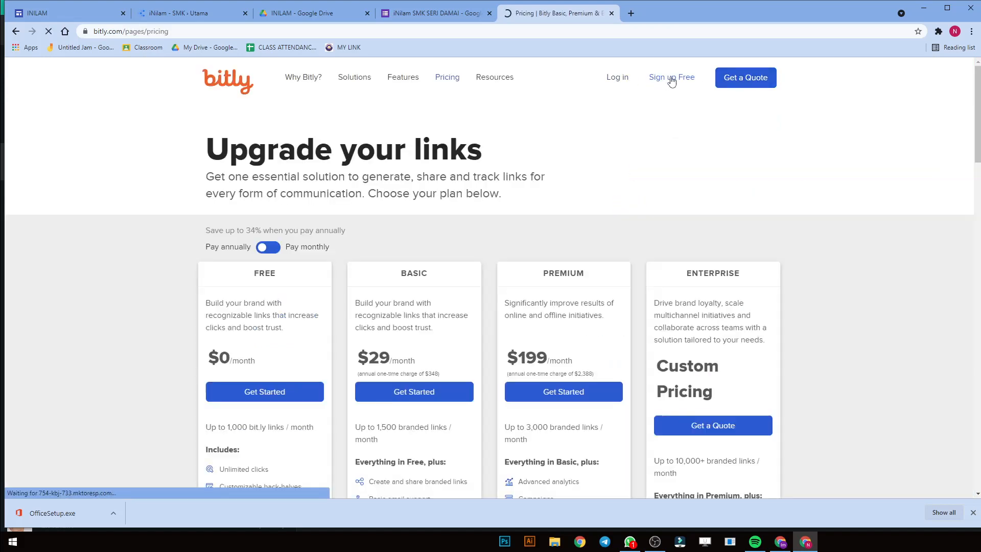
scroll(248, 329, down, 1)
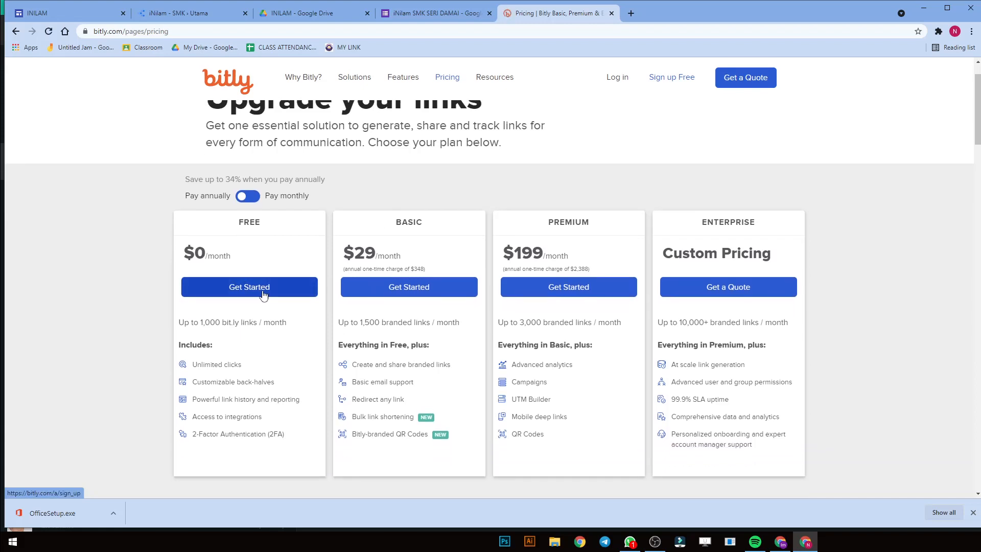
click(264, 287)
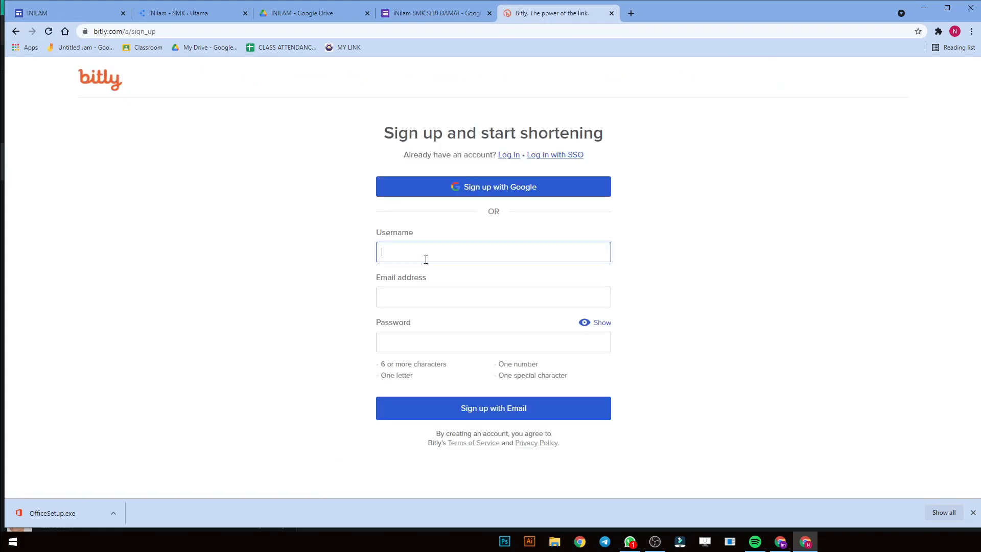
Step: Create a new Bitly account with the Google account for work use, and close the tab without filling in the organization form
click(503, 196)
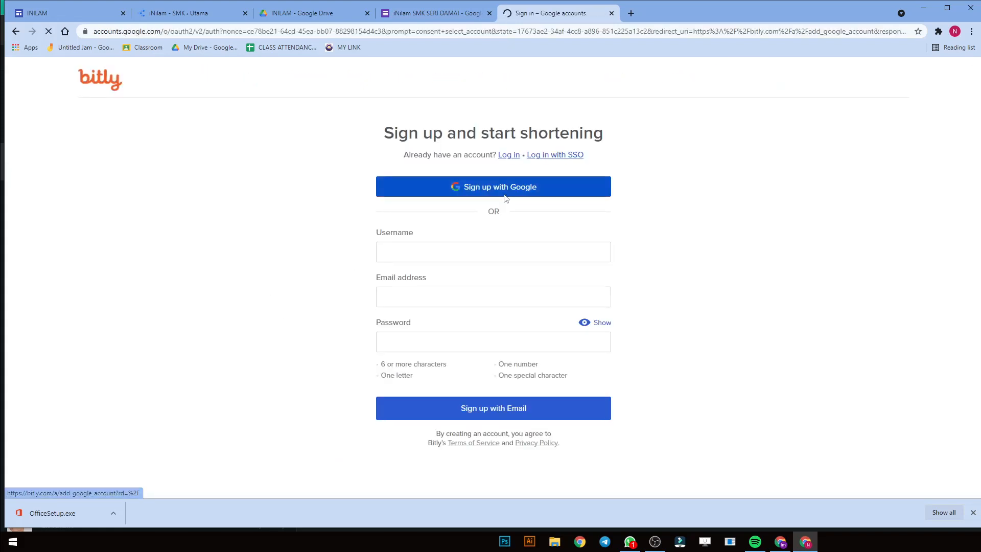
click(480, 253)
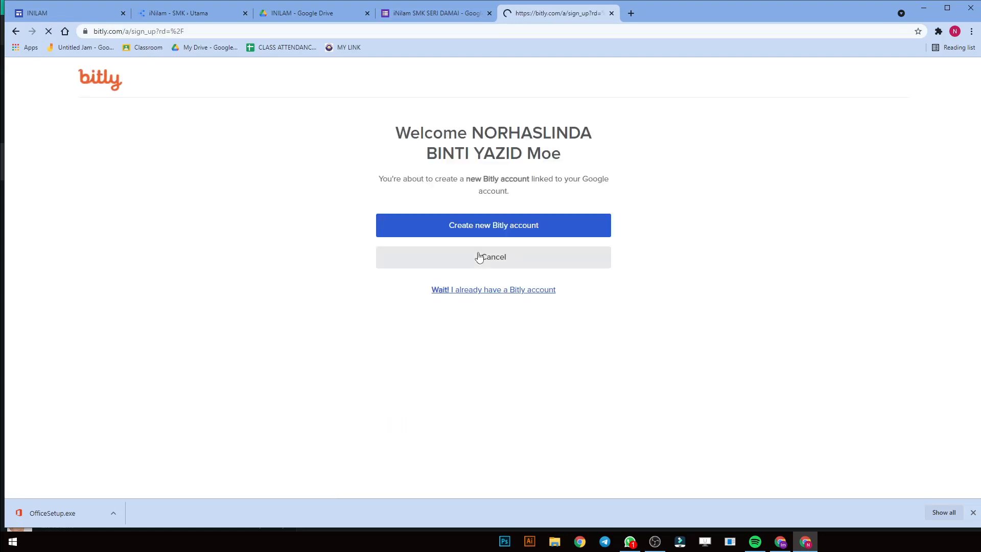
click(494, 232)
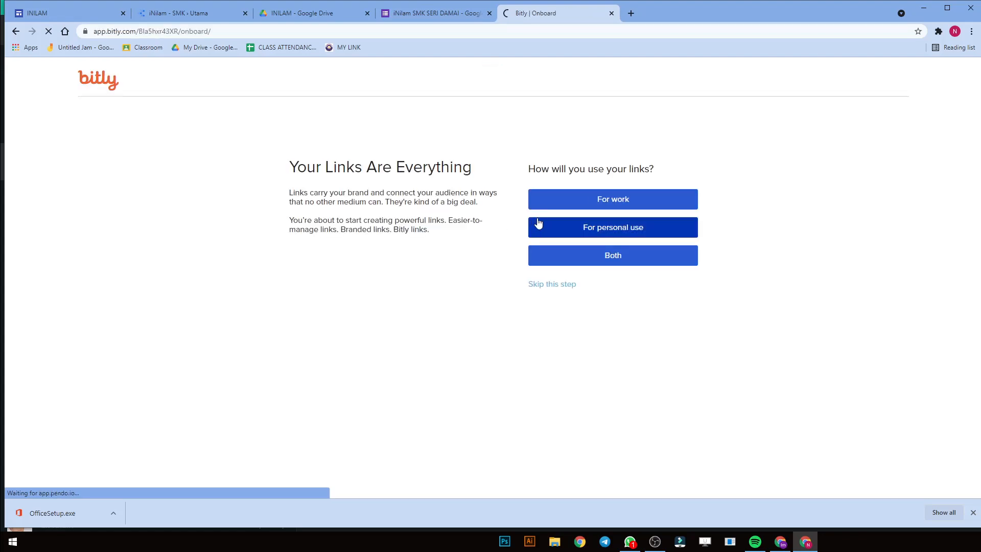
click(619, 200)
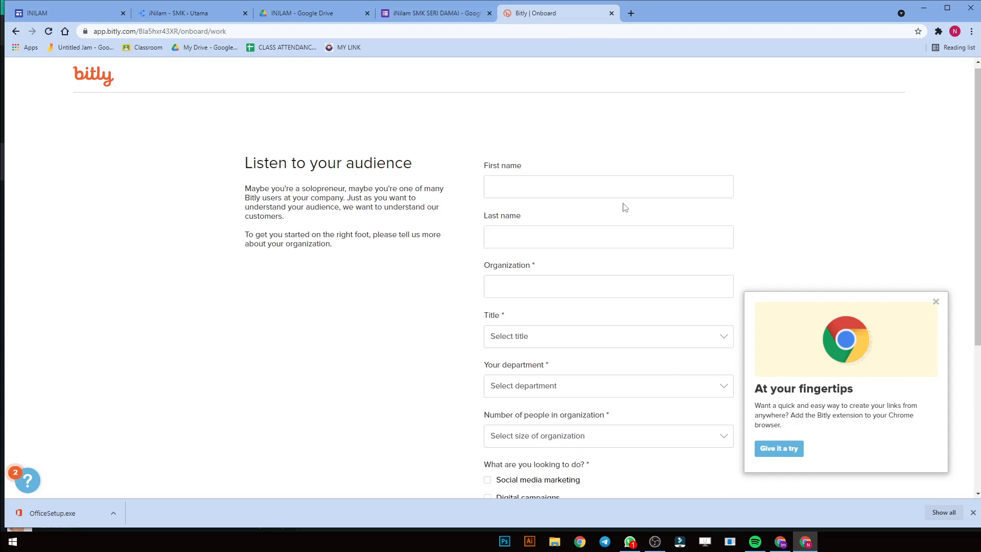
scroll(625, 207, down, 3)
scroll(627, 210, up, 3)
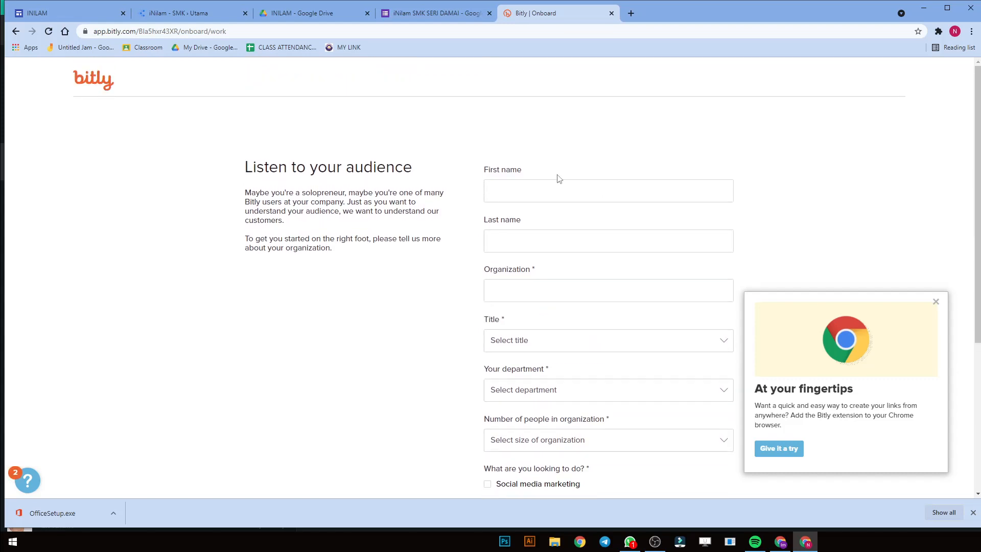
click(612, 14)
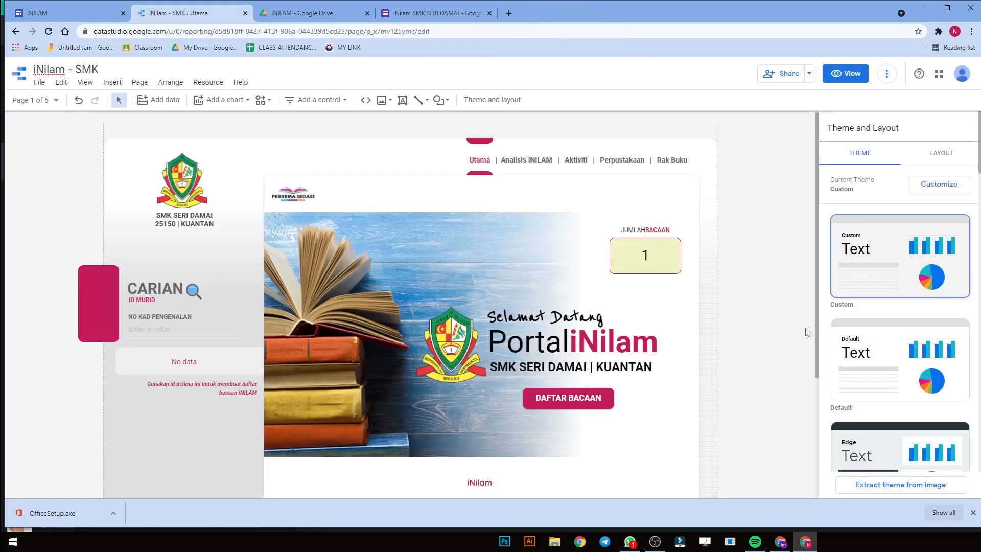
Step: Switch to the other Chrome profile's window and open bit.ly in a new tab
click(780, 541)
click(509, 14)
text(bit)
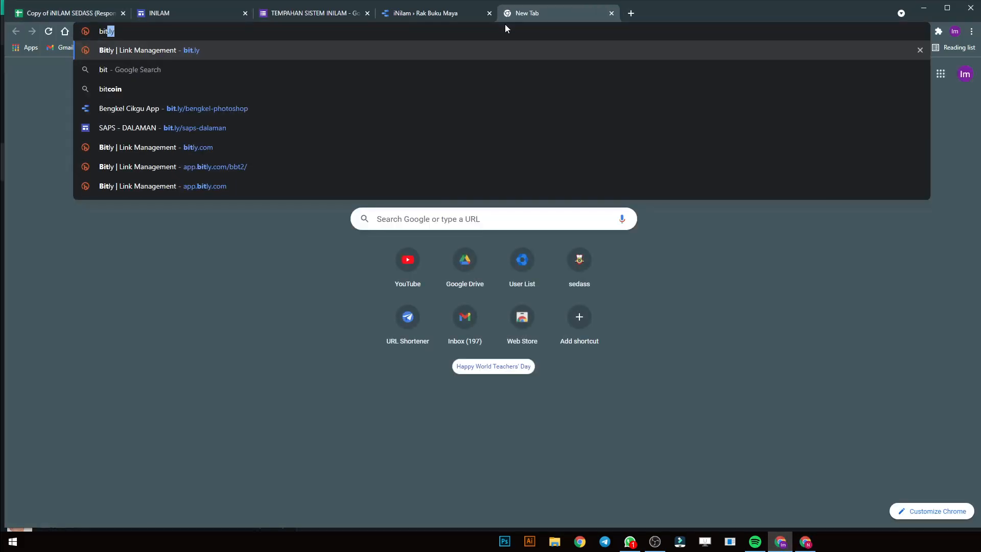
key(Return)
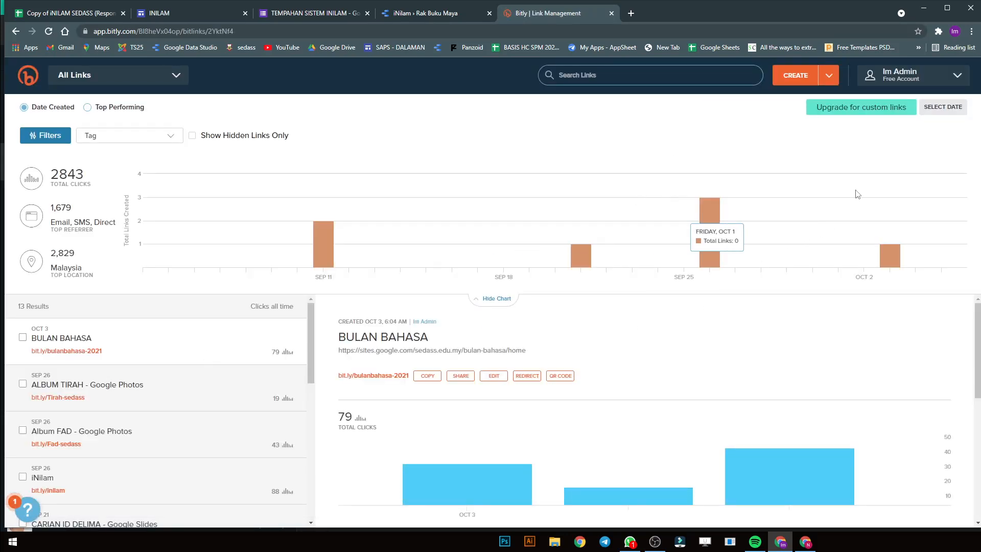
Step: Create a Bitly short link with the copied Data Studio report link as its long URL
click(795, 75)
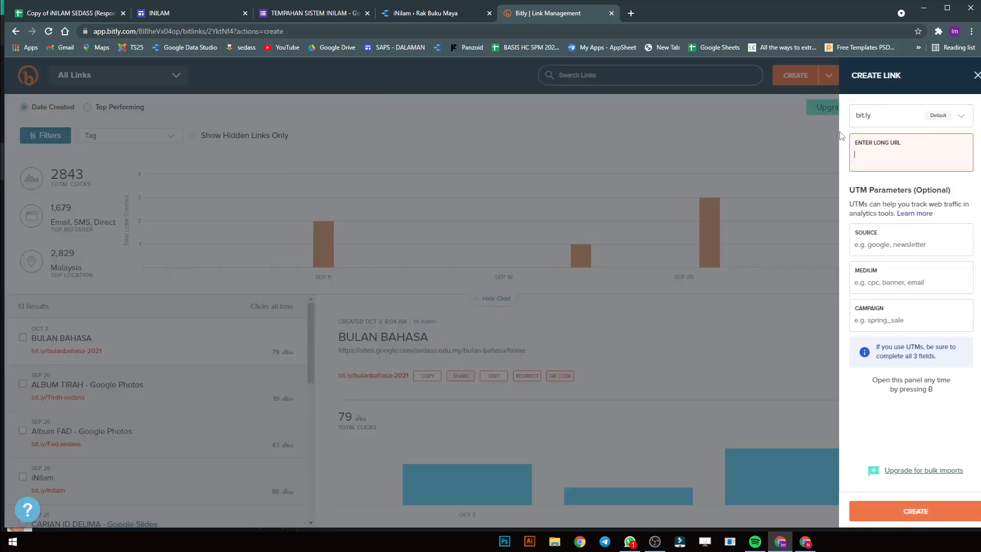
key(ctrl+f)
key(ctrl+v)
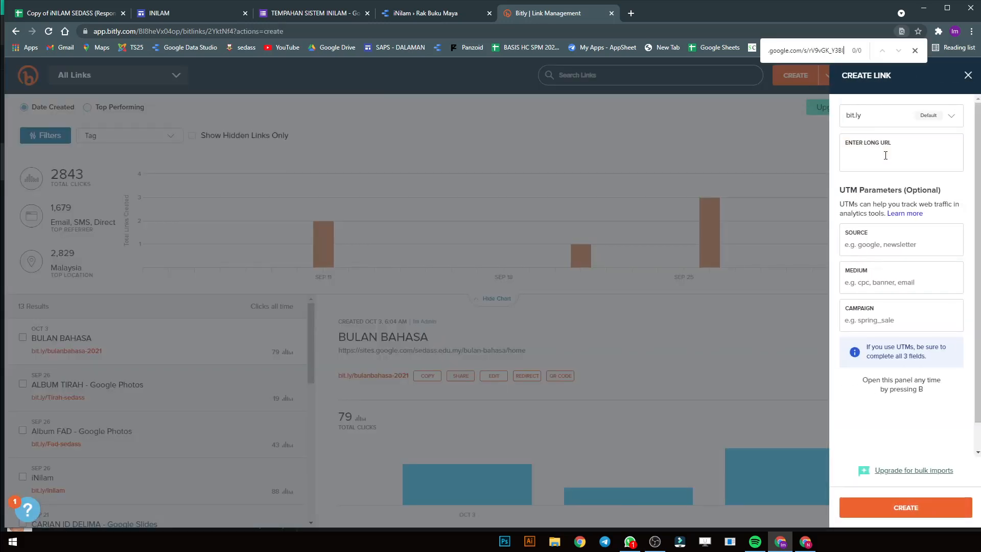
key(Escape)
key(ctrl+v)
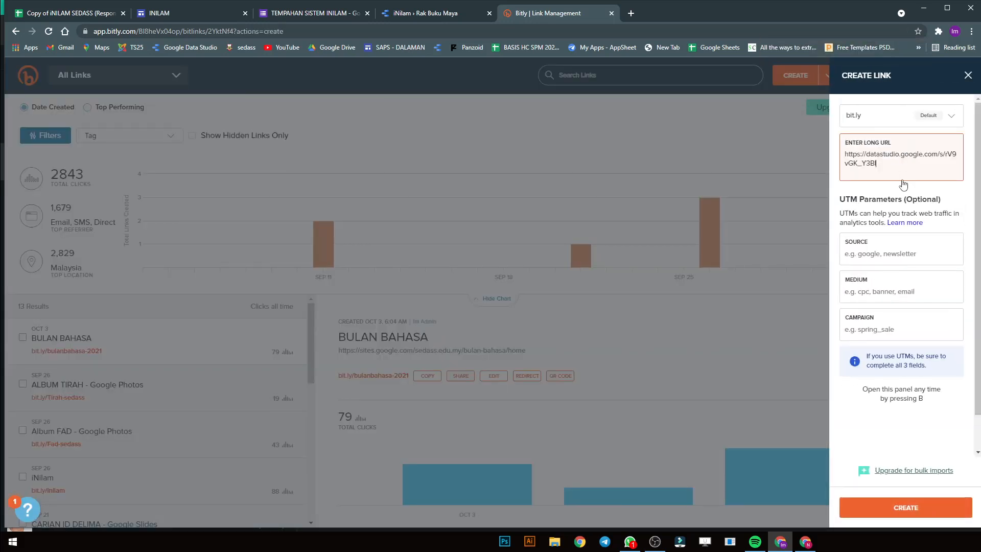
click(910, 516)
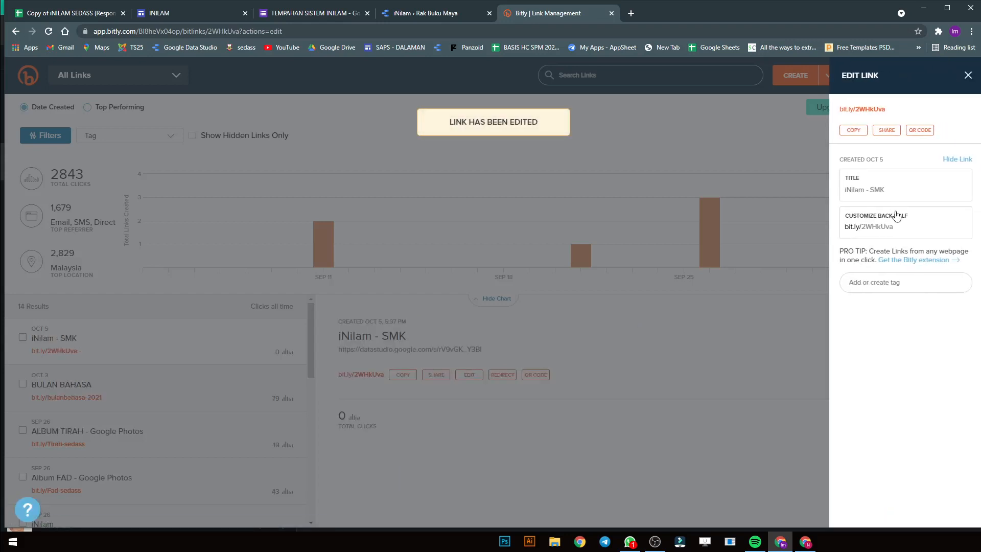
double_click(907, 222)
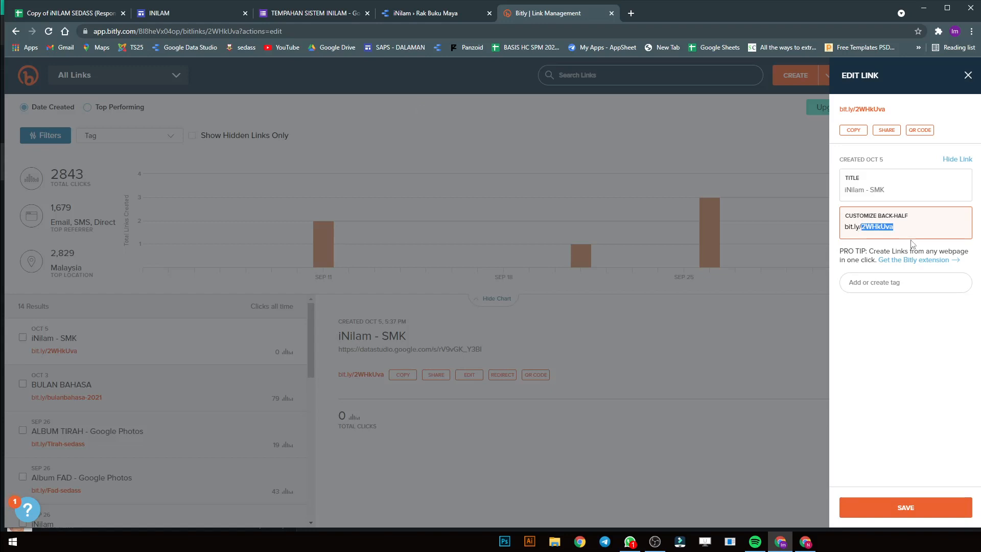
text(it.ly/nilamsdasdasd)
drag(914, 233, 780, 228)
click(780, 228)
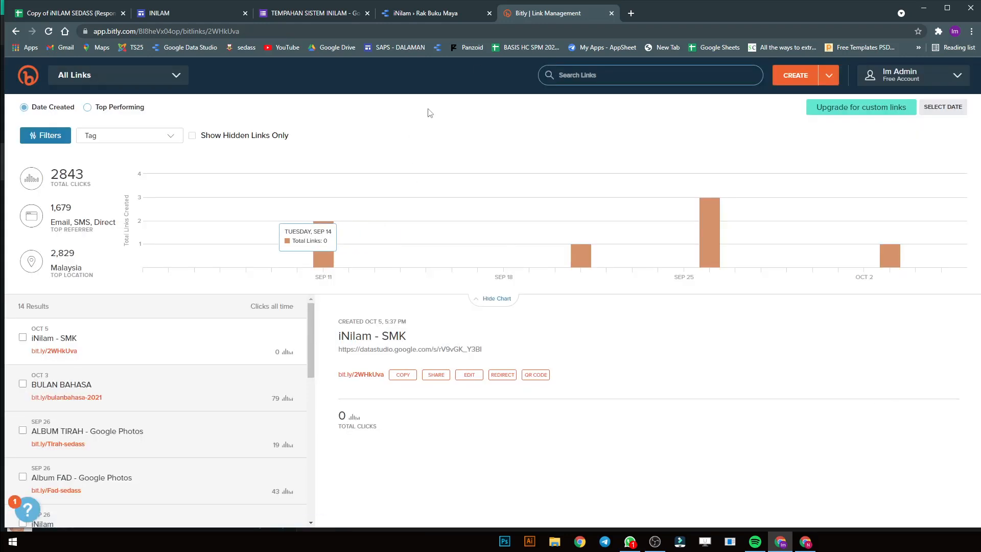
click(495, 30)
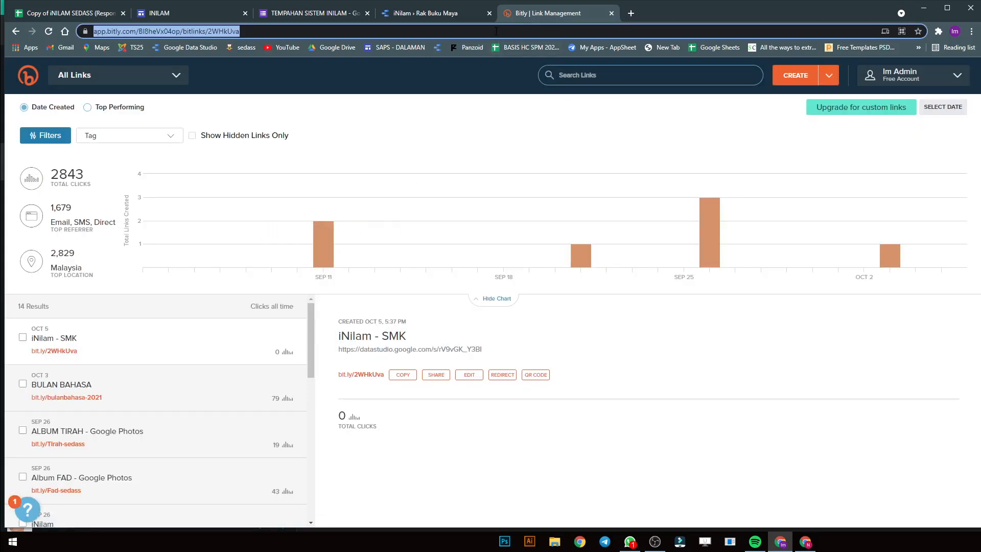
text(b)
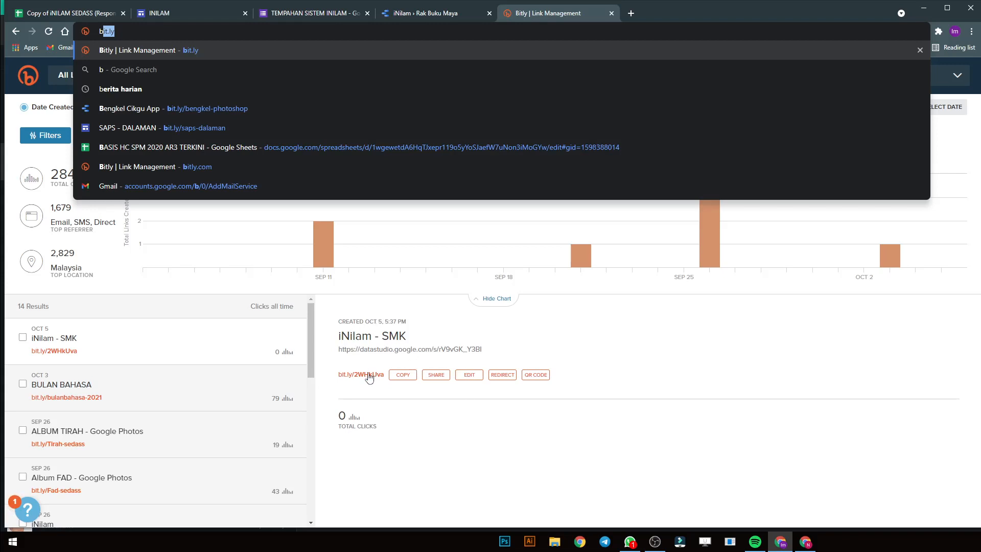
Step: Copy the existing iNilam short link bit.ly/inilam from the links list and load it in the tab showing the iNilam report
scroll(148, 439, down, 2)
click(142, 424)
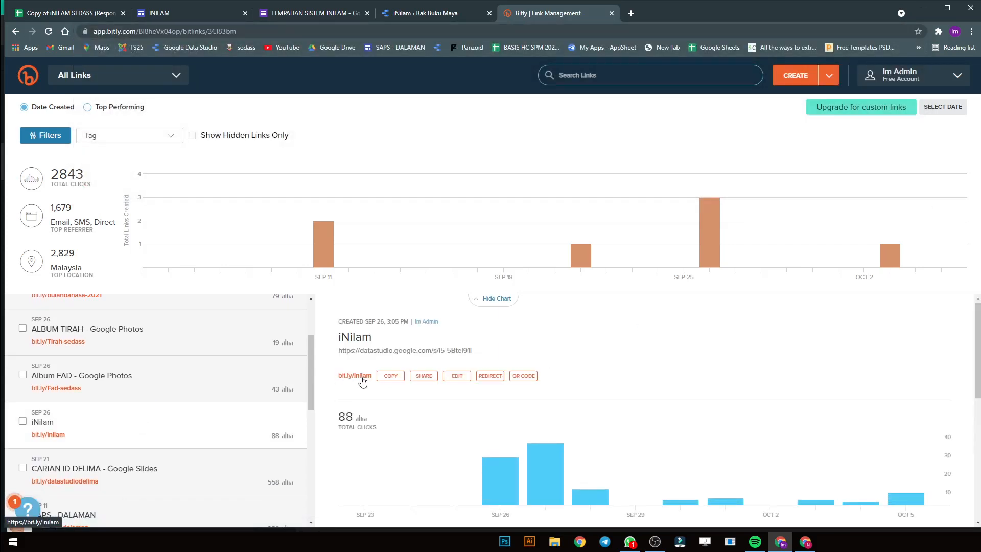
click(391, 377)
click(484, 21)
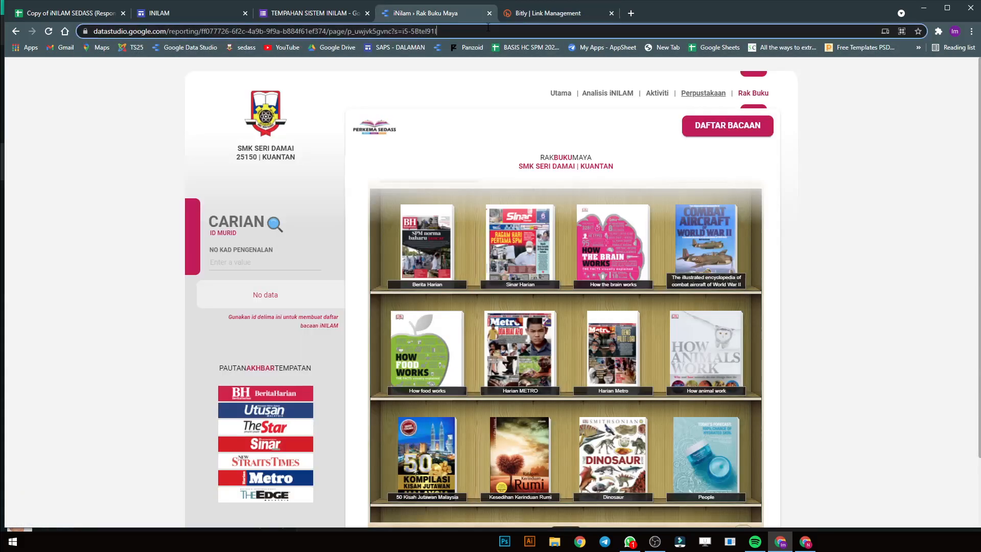
click(487, 28)
key(ctrl+v)
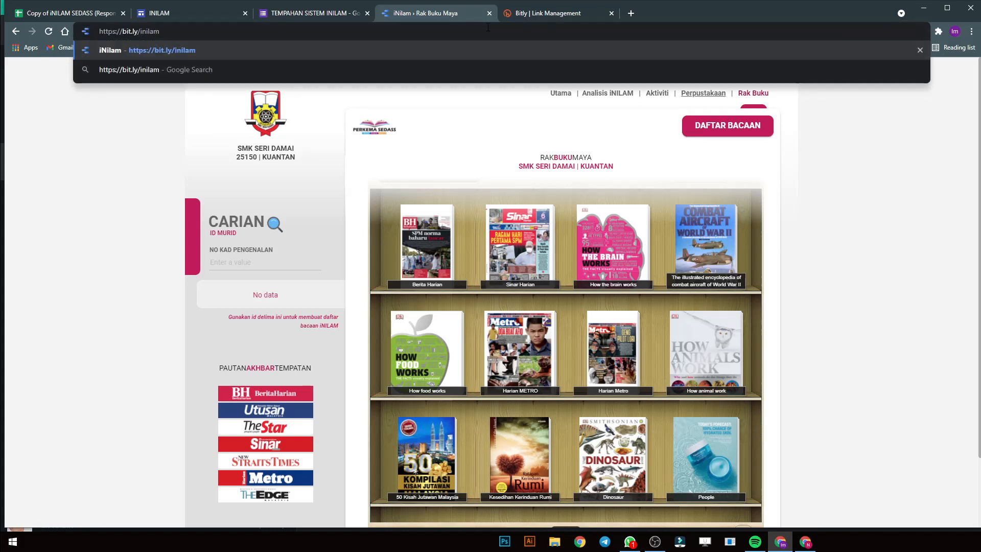
key(Return)
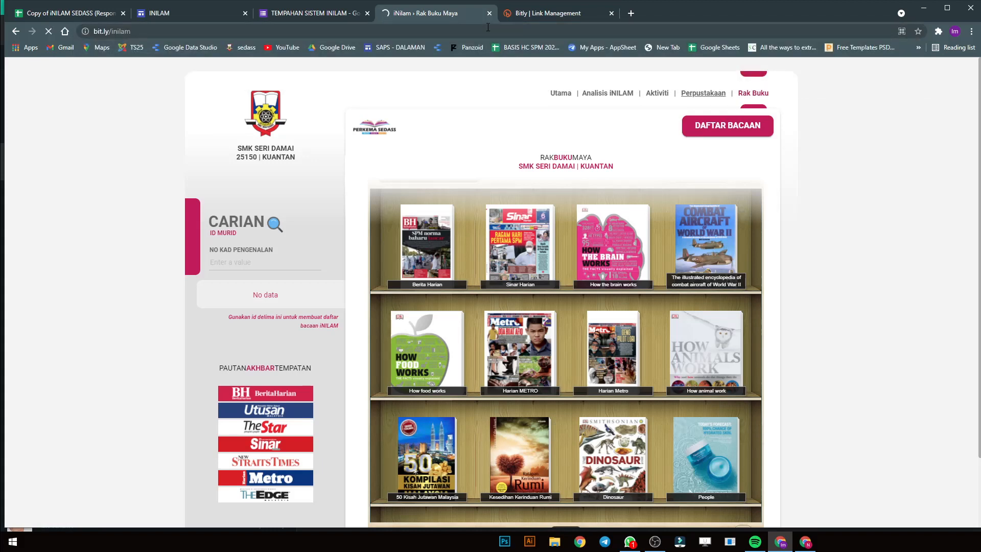
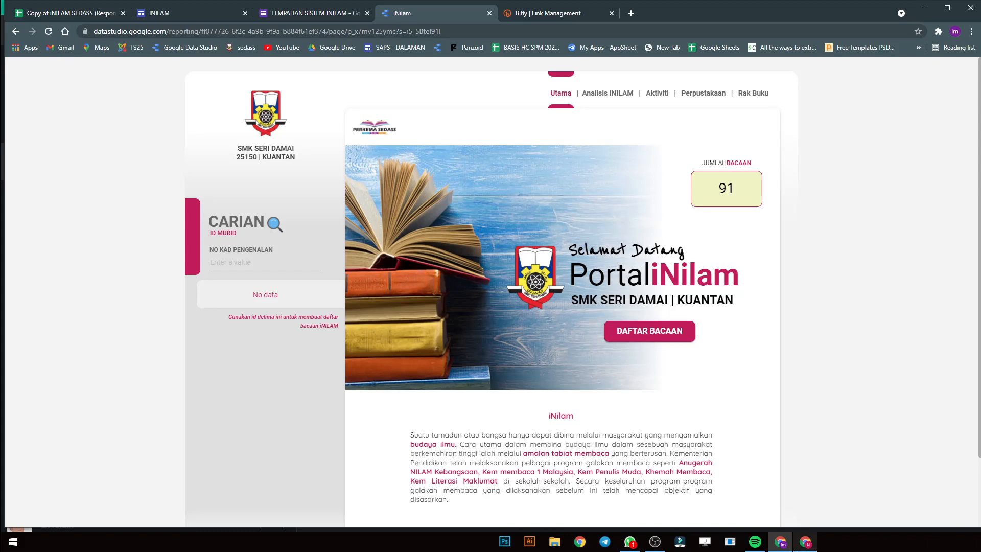
Step: Switch to the other Chrome window with the iNilam - SMK report editor and review the Utama page, selecting its iNilam introduction text
click(811, 543)
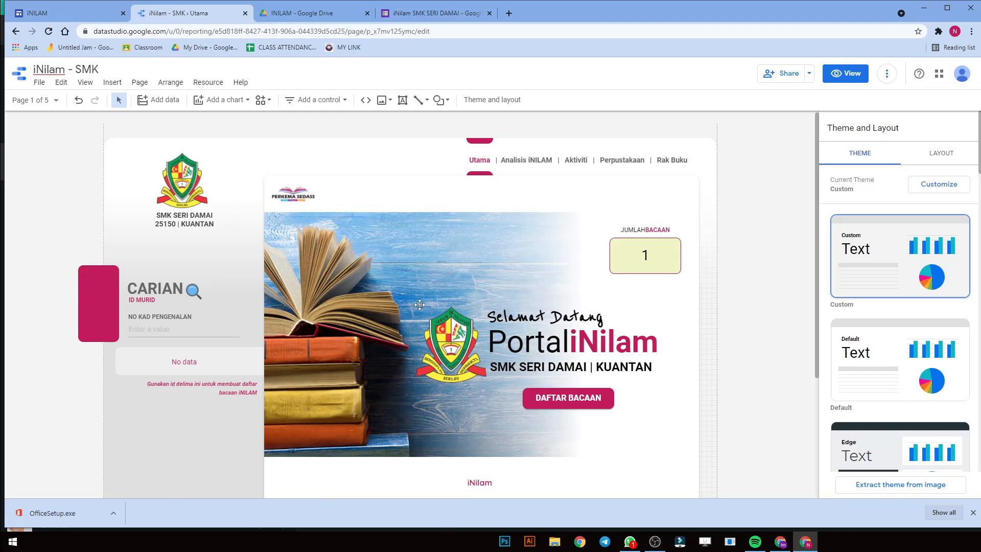
scroll(413, 308, down, 1)
scroll(511, 357, up, 1)
scroll(689, 400, down, 2)
click(485, 380)
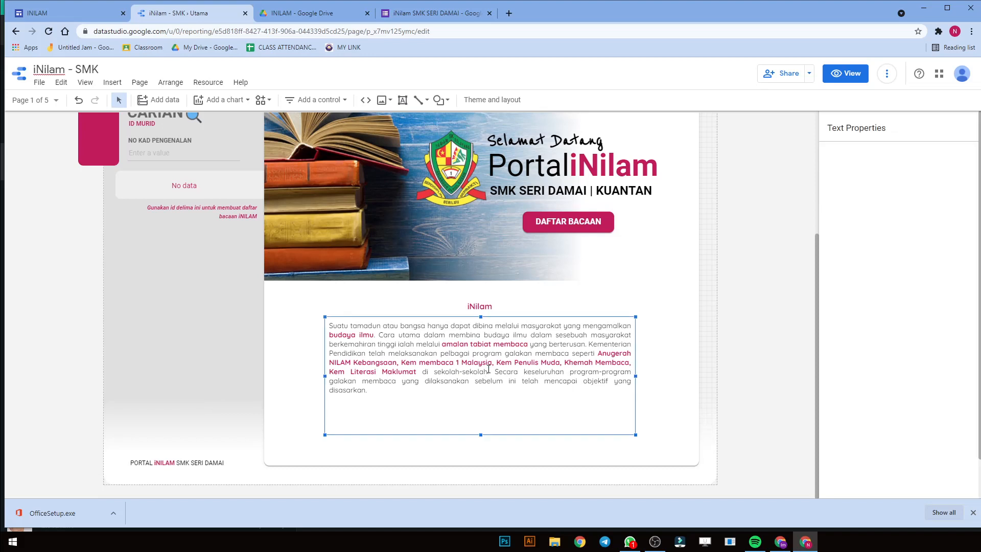
scroll(488, 368, up, 1)
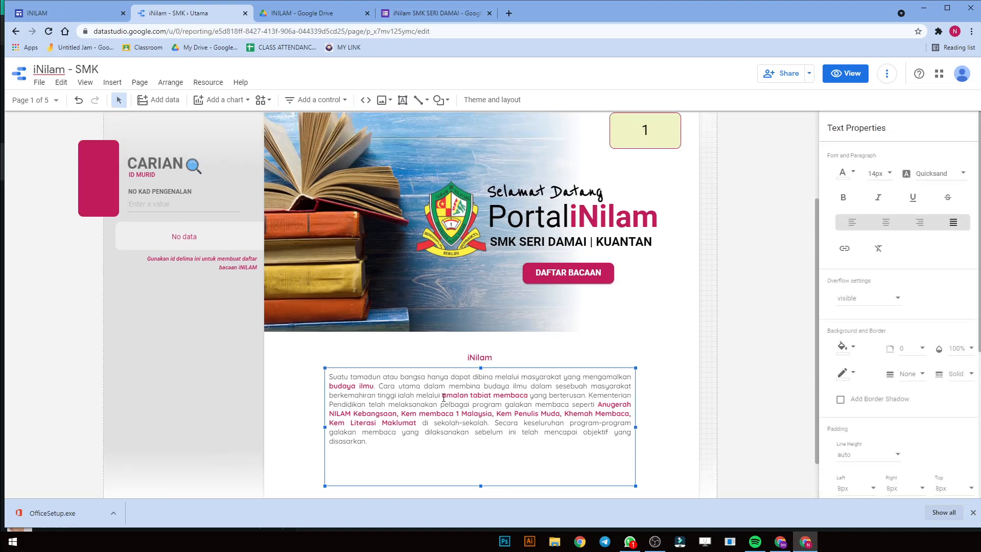
scroll(628, 283, up, 2)
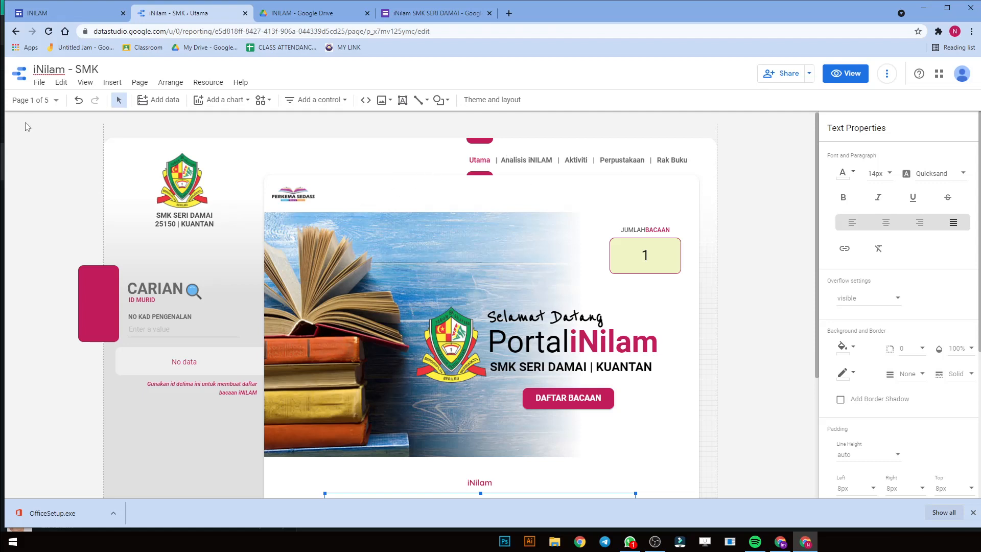
Step: Go to the Rak Buku Maya page and inspect the embedded bookshelf, highlighting its external content URL
click(26, 101)
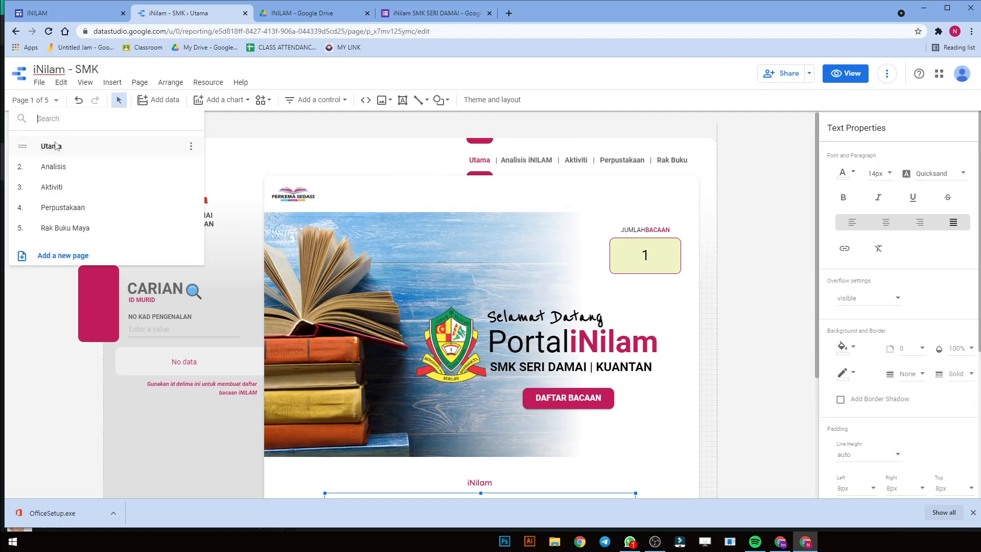
click(80, 227)
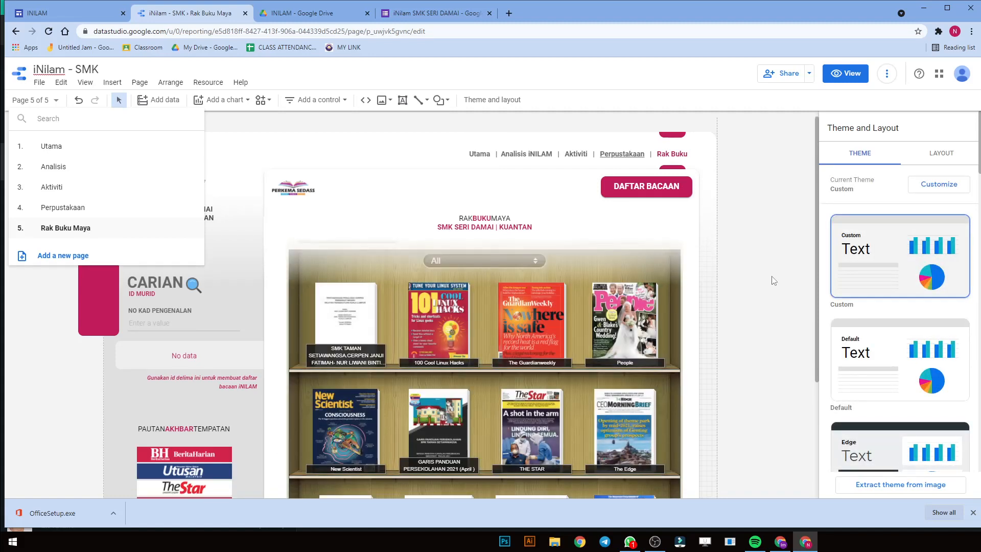
scroll(648, 307, down, 1)
click(648, 307)
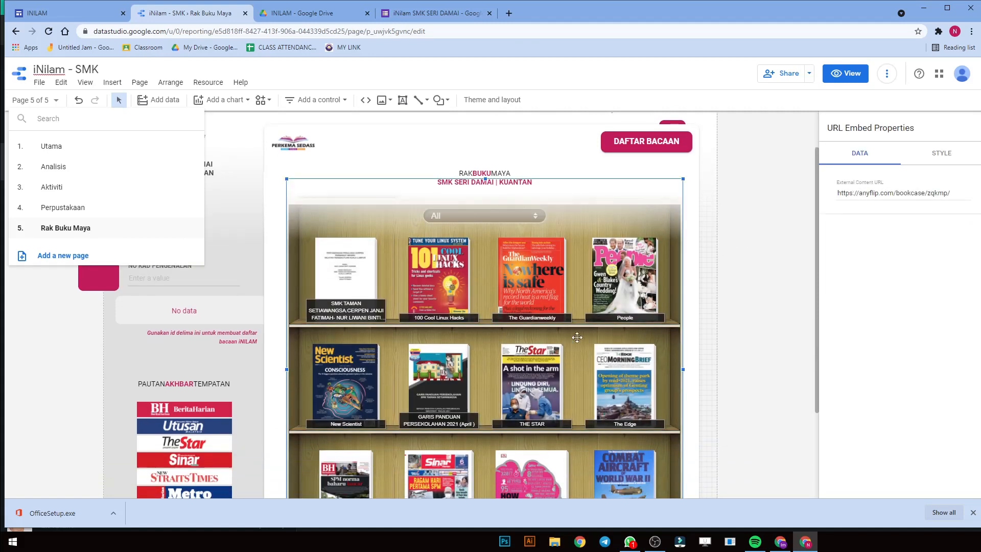
triple_click(867, 194)
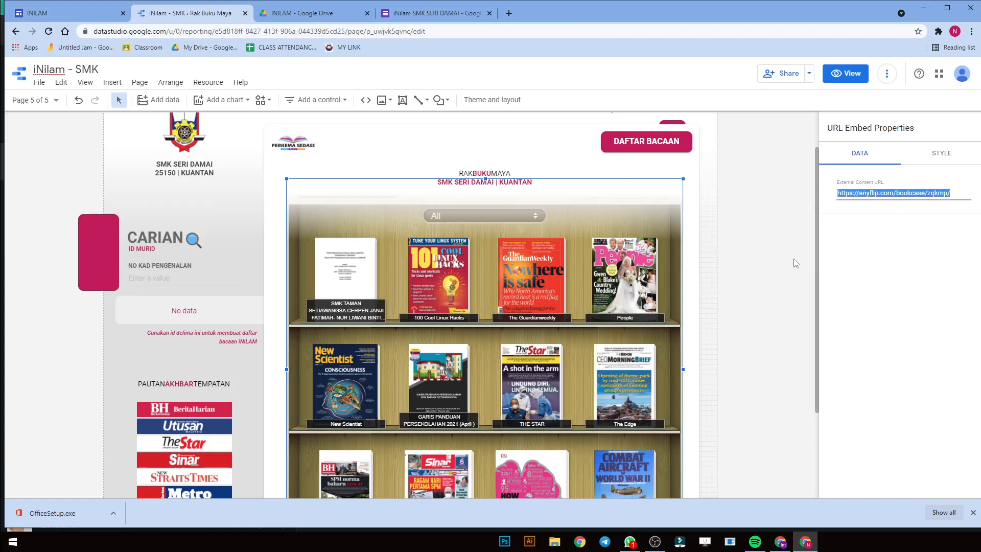
click(759, 303)
scroll(752, 304, down, 2)
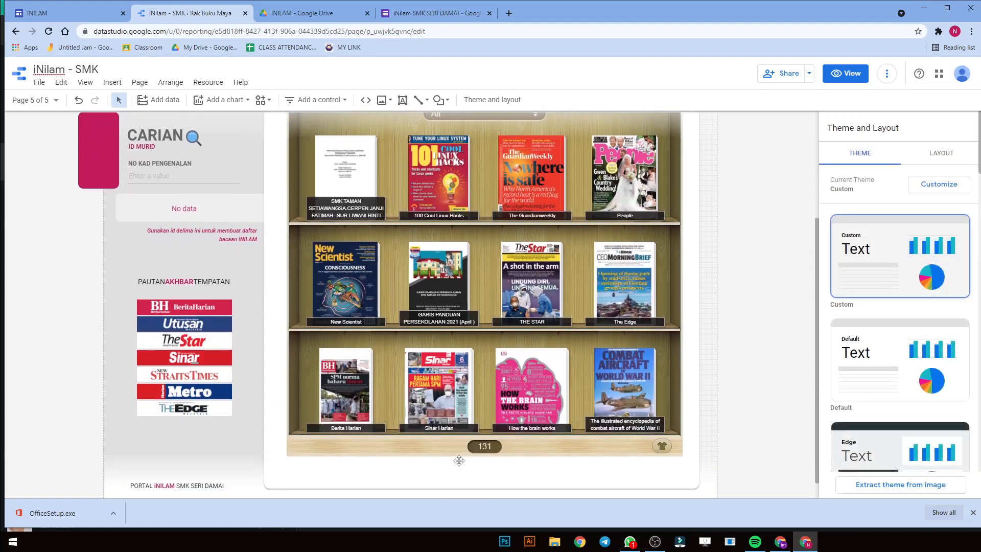
scroll(601, 362, up, 1)
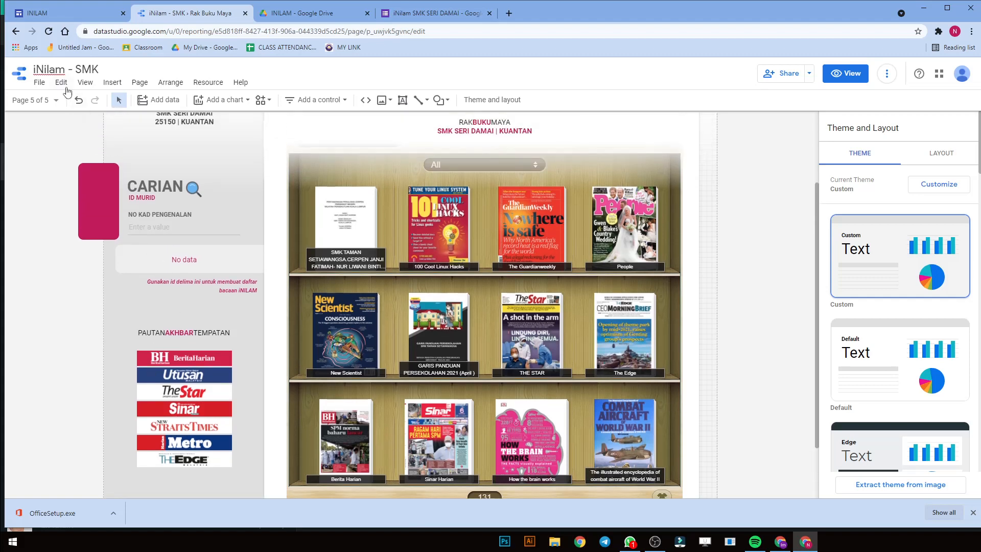
Step: Go to the Perpustakaan page and inspect the PROTAL RASMI KERISMAS button by selecting its text, and clear the selection
click(34, 100)
click(56, 212)
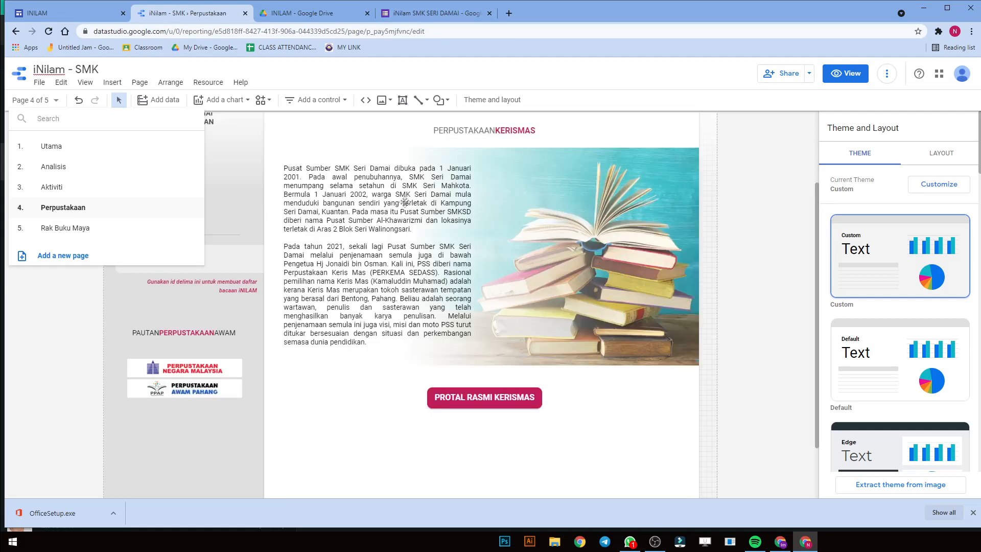
click(492, 401)
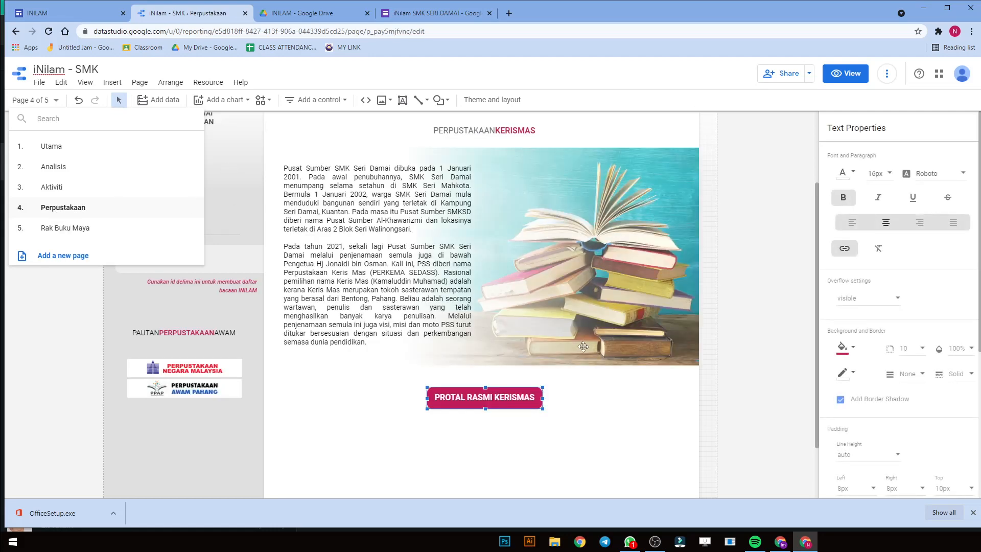
triple_click(503, 402)
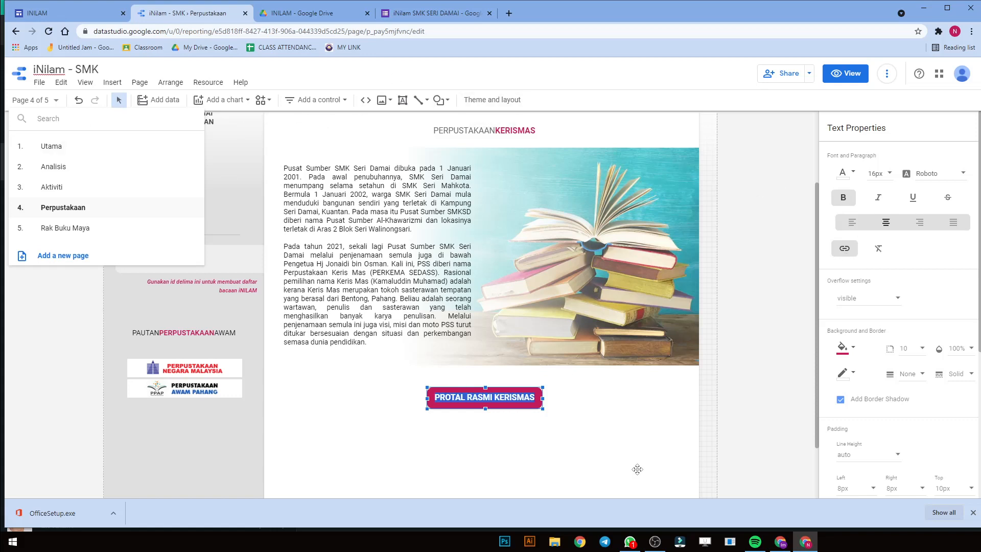
scroll(398, 123, up, 2)
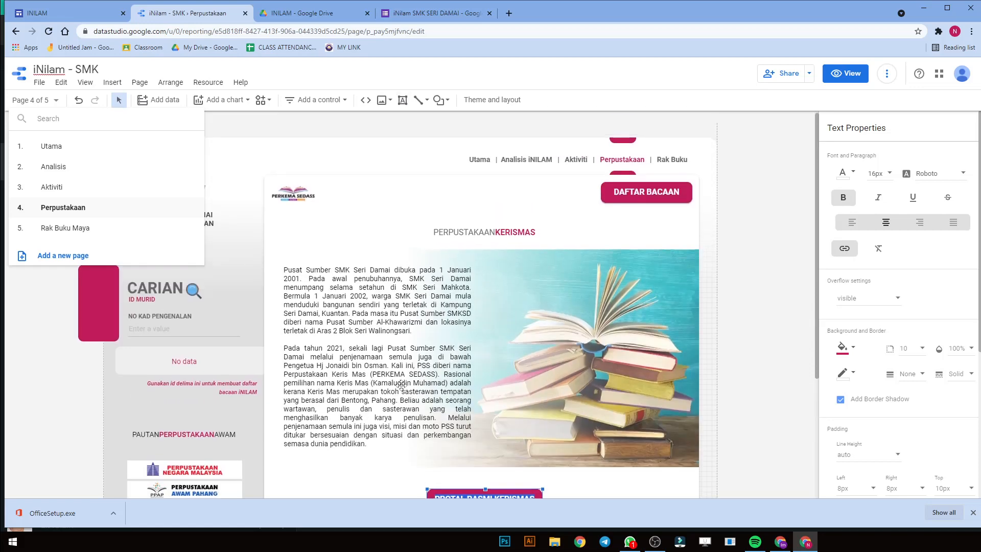
click(766, 375)
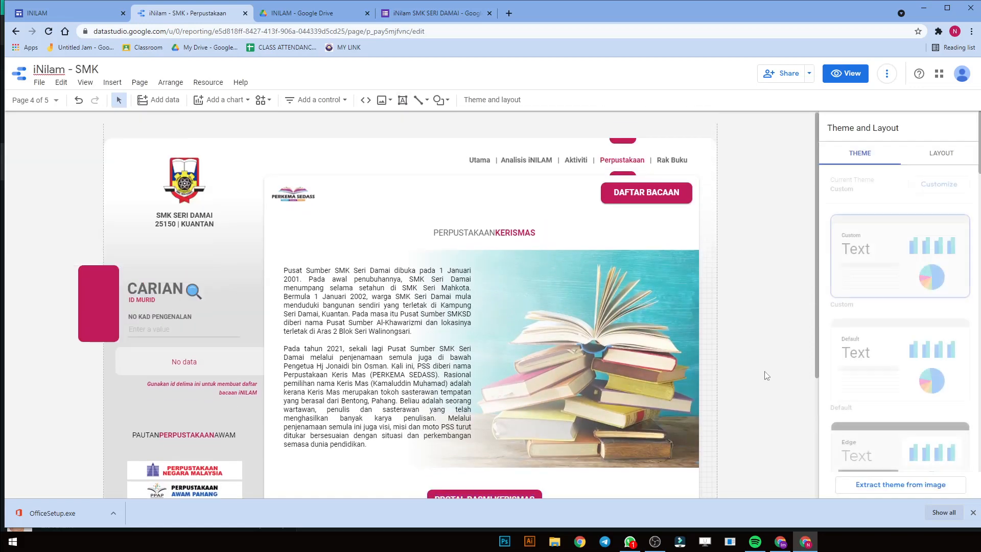